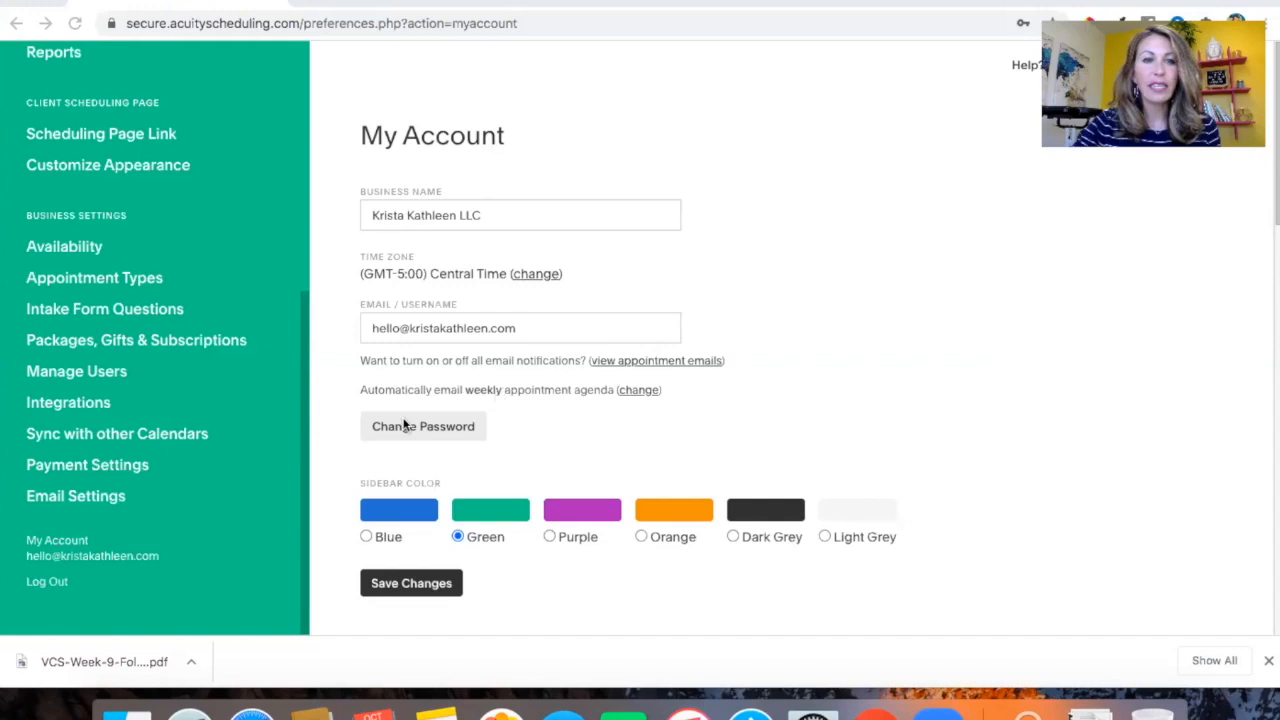
# Review the current plan and billing plan options on the account page
pyautogui.scroll(-3, 565, 345)
pyautogui.scroll(-4, 565, 345)
pyautogui.scroll(-2, 565, 345)
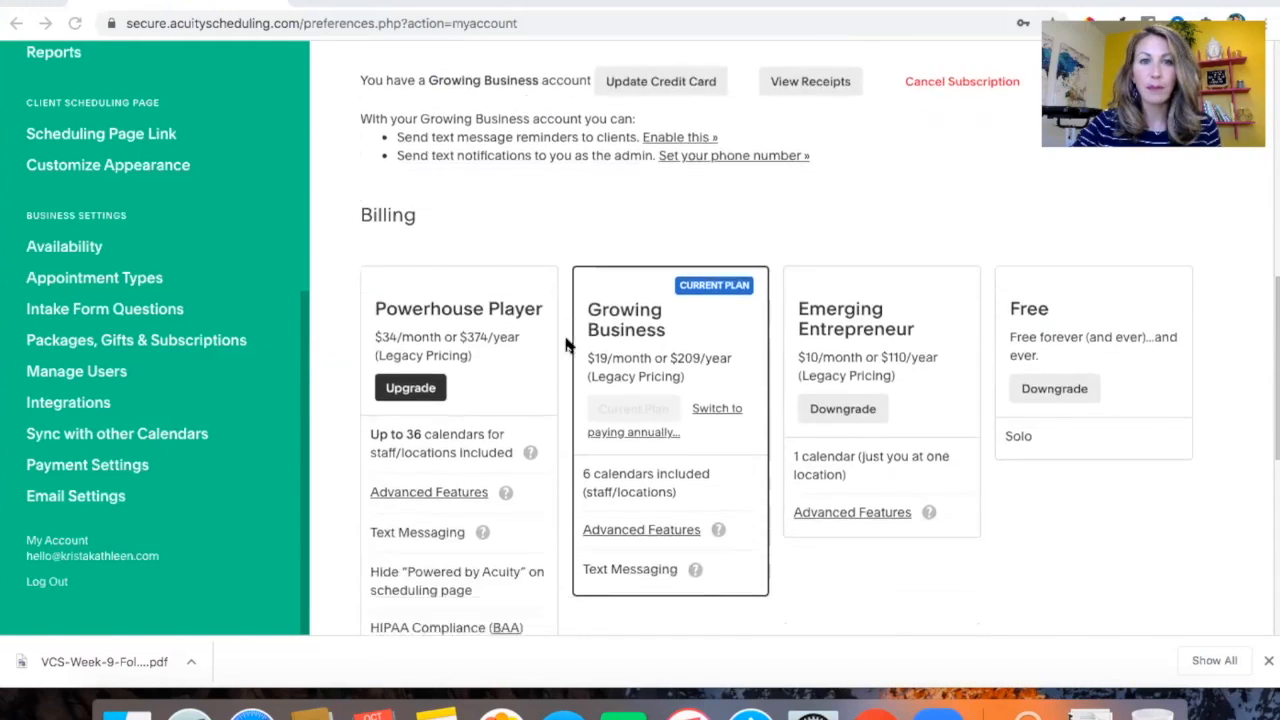
pyautogui.scroll(-1, 565, 345)
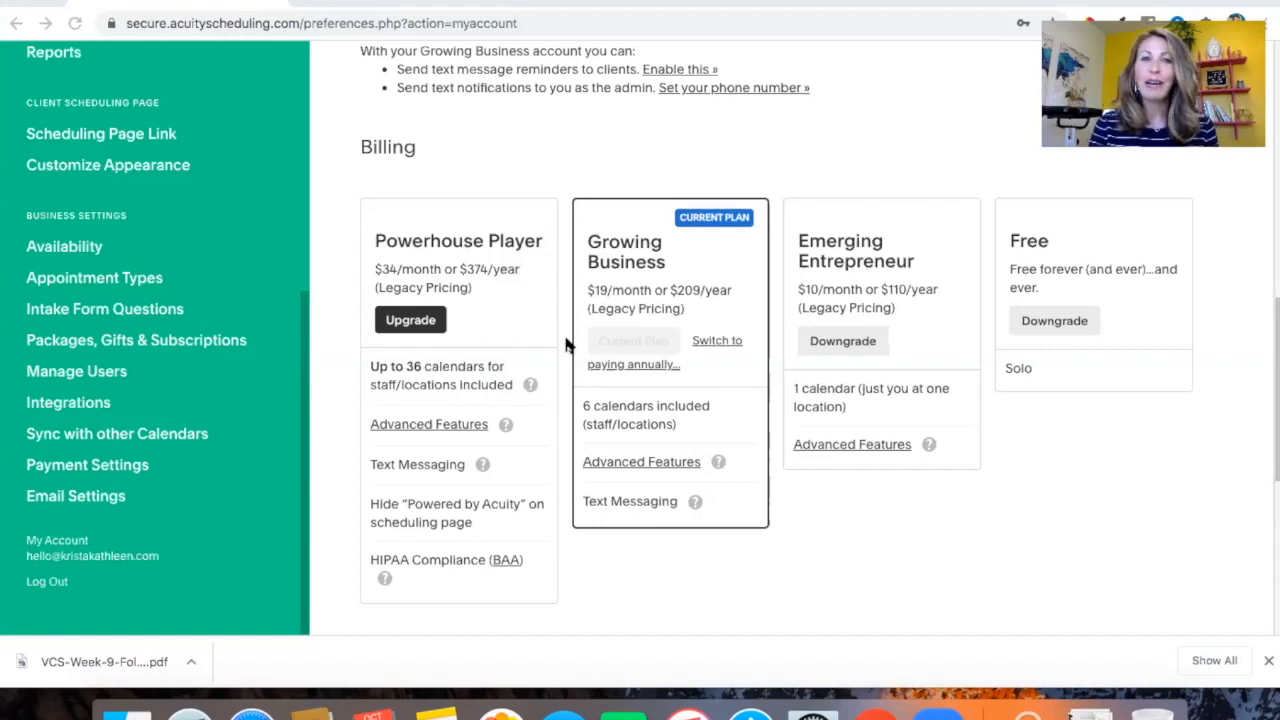
pyautogui.scroll(3, 565, 345)
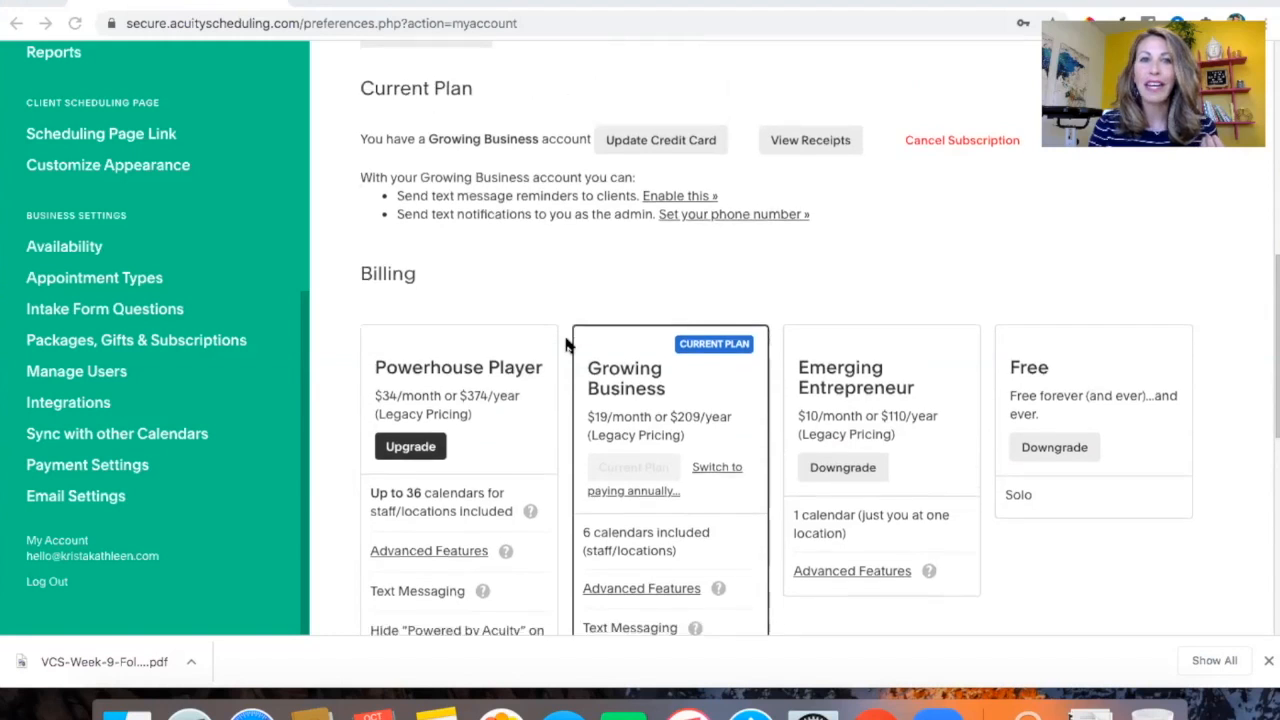
pyautogui.scroll(-2, 565, 345)
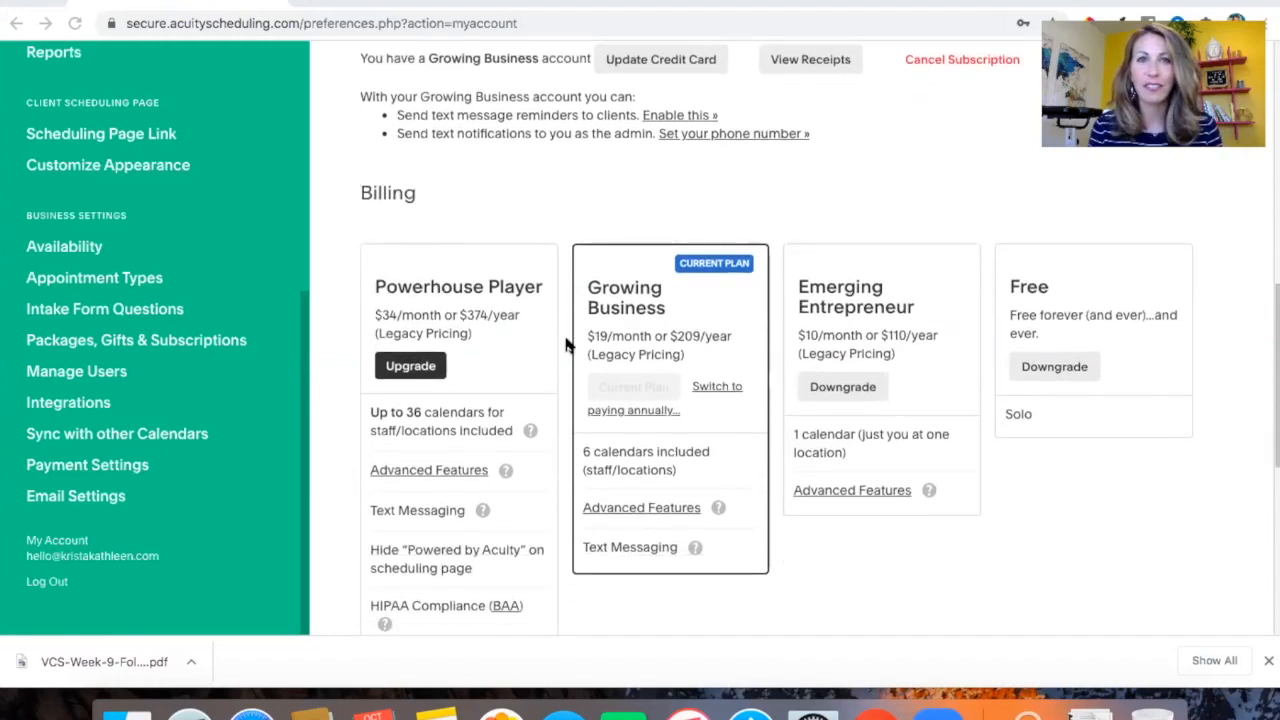
pyautogui.scroll(10, 565, 345)
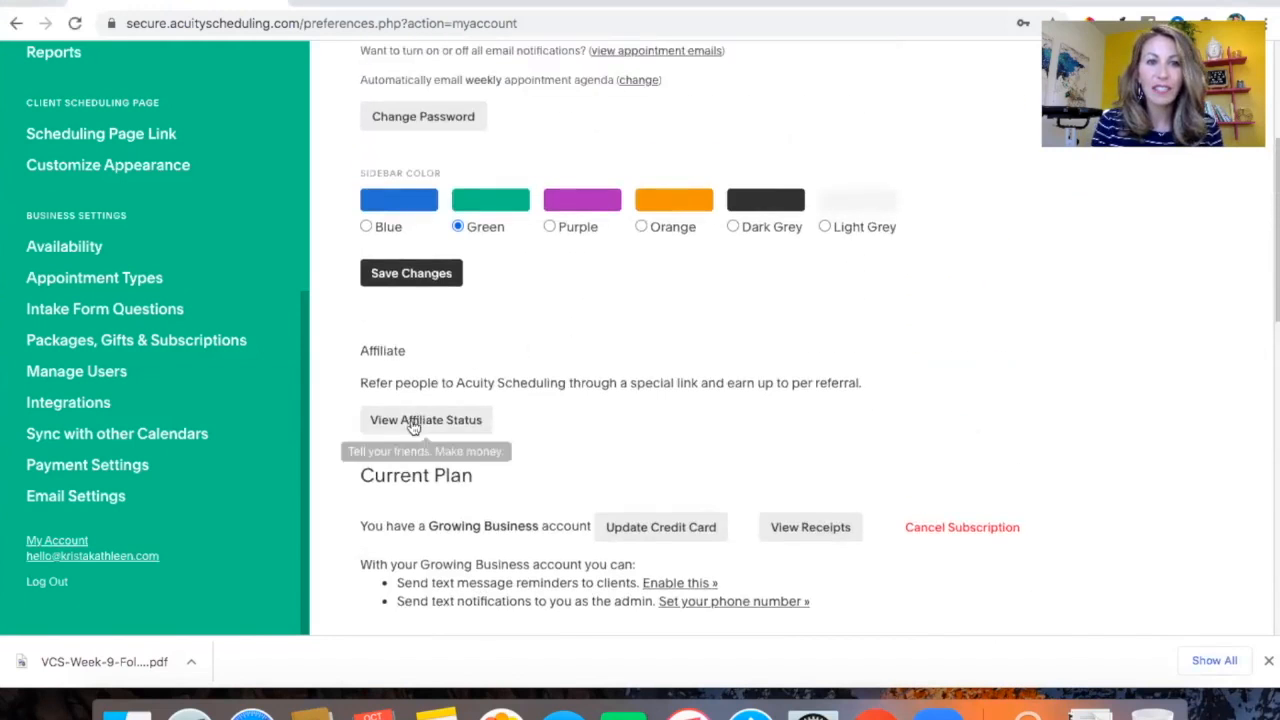
# Open the affiliate status panel, review the affiliate information and referral earnings, and go back
pyautogui.click(416, 424)
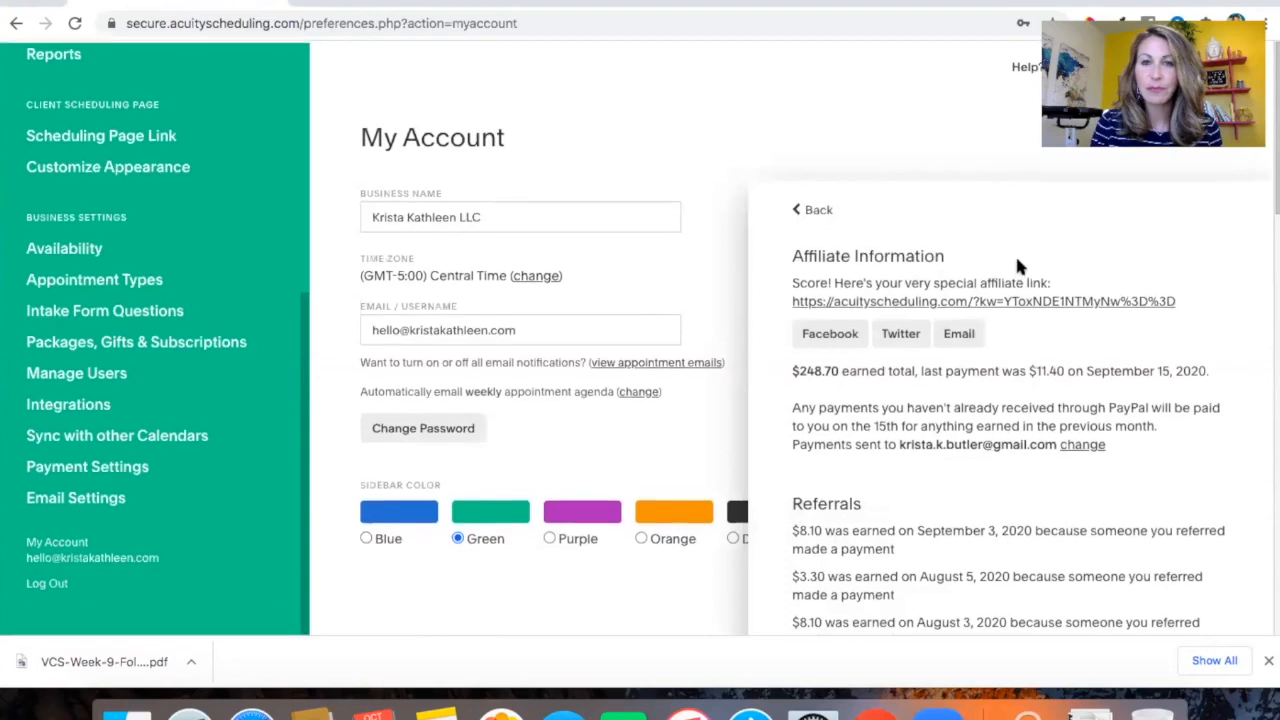
pyautogui.scroll(-4, 969, 378)
pyautogui.scroll(-3, 960, 482)
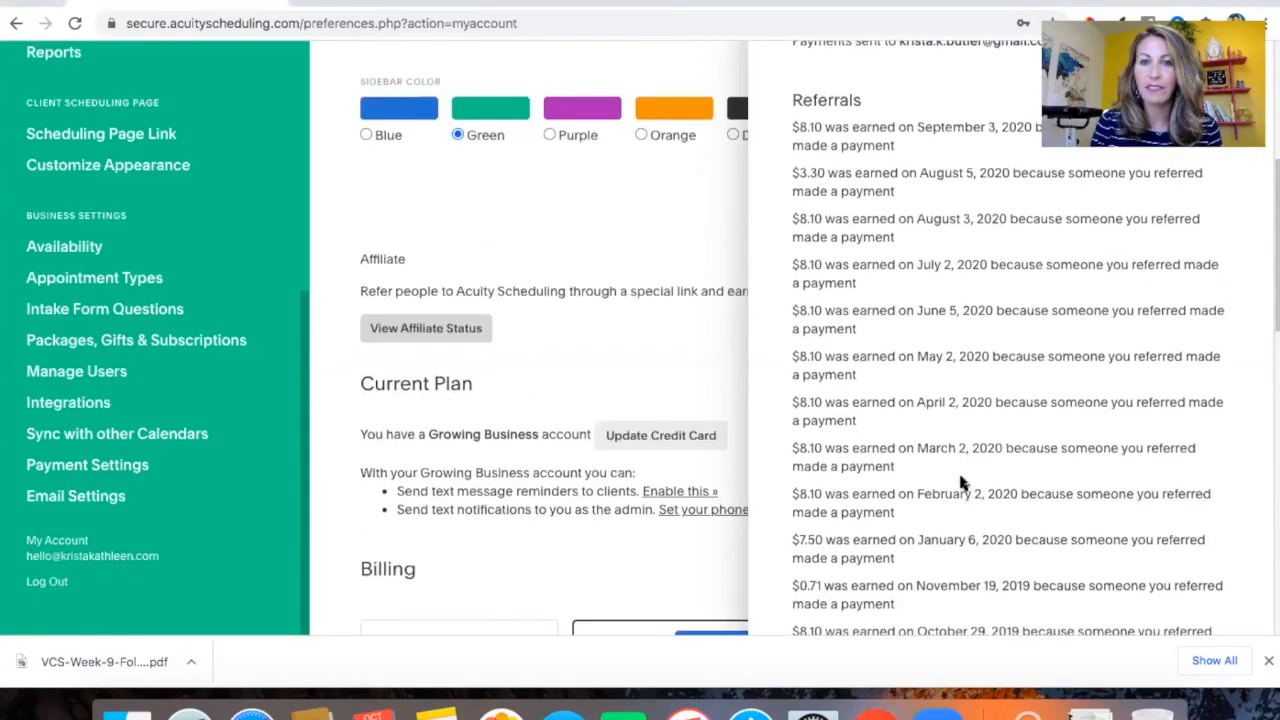
pyautogui.scroll(5, 957, 403)
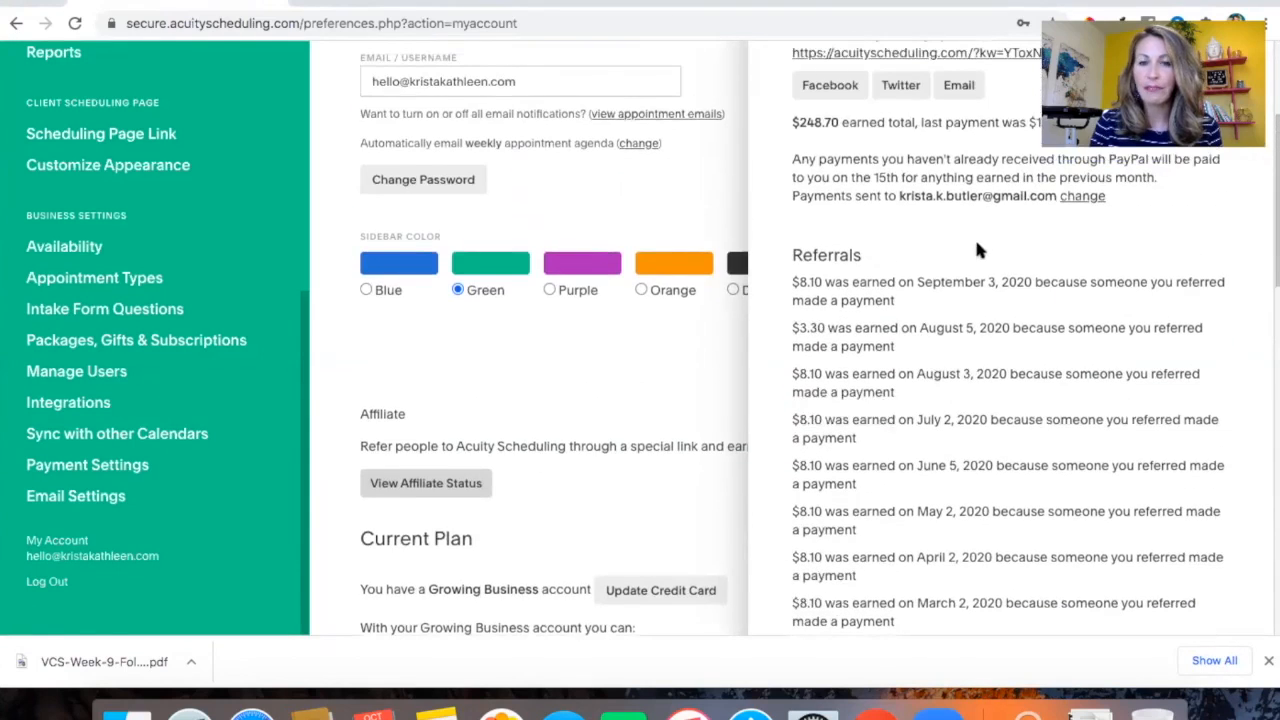
pyautogui.scroll(3, 943, 310)
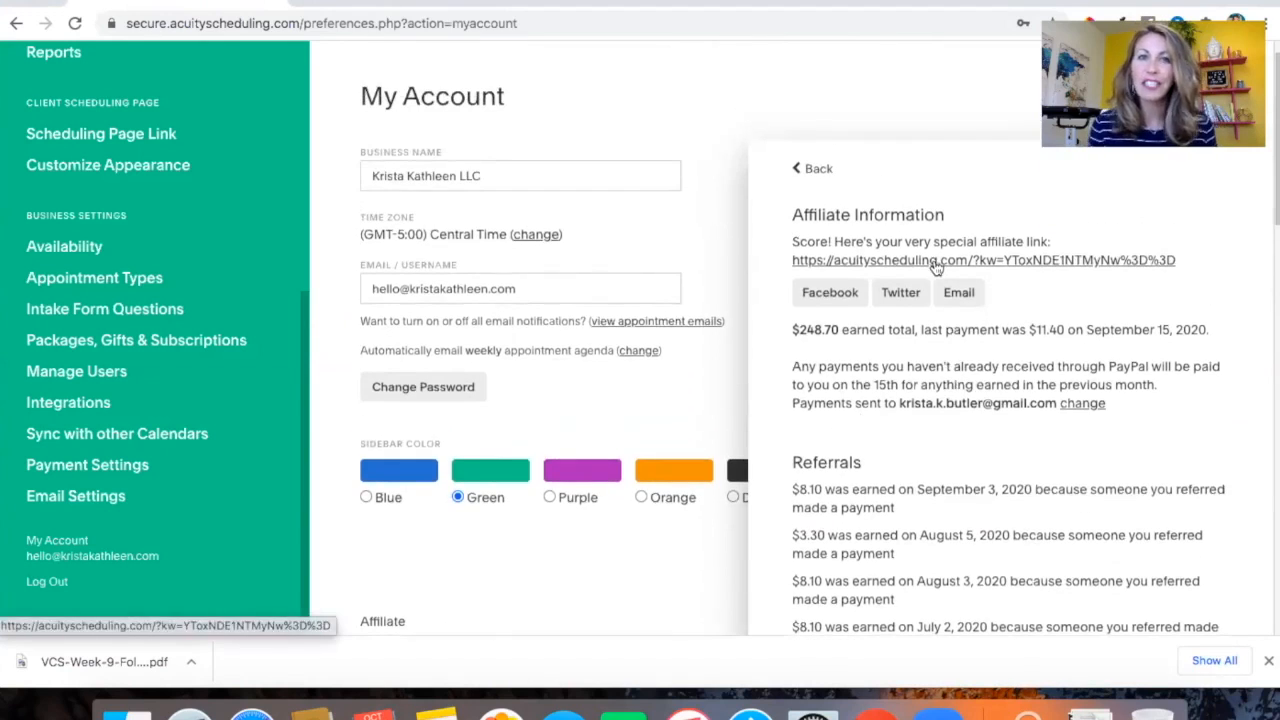
pyautogui.click(813, 169)
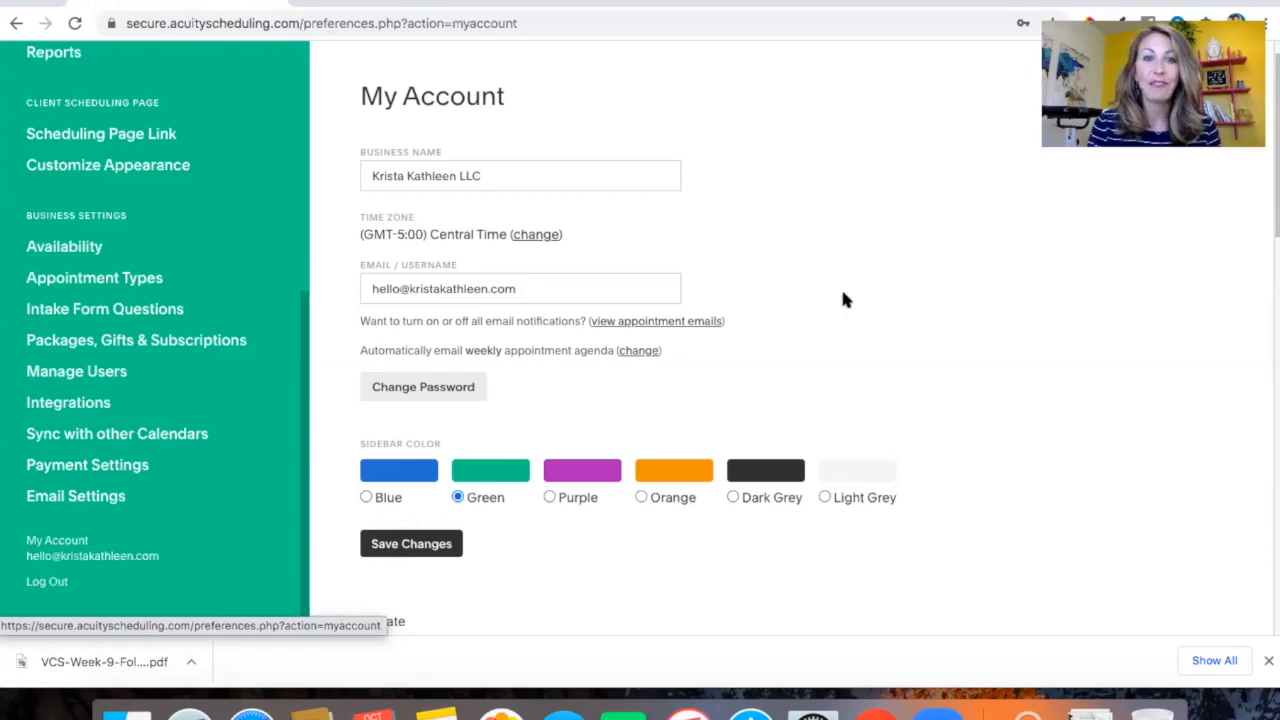
# Open Customize Appearance and review the template, logo, scheduling instructions, font and colour settings
pyautogui.scroll(-5, 843, 298)
pyautogui.scroll(-4, 843, 298)
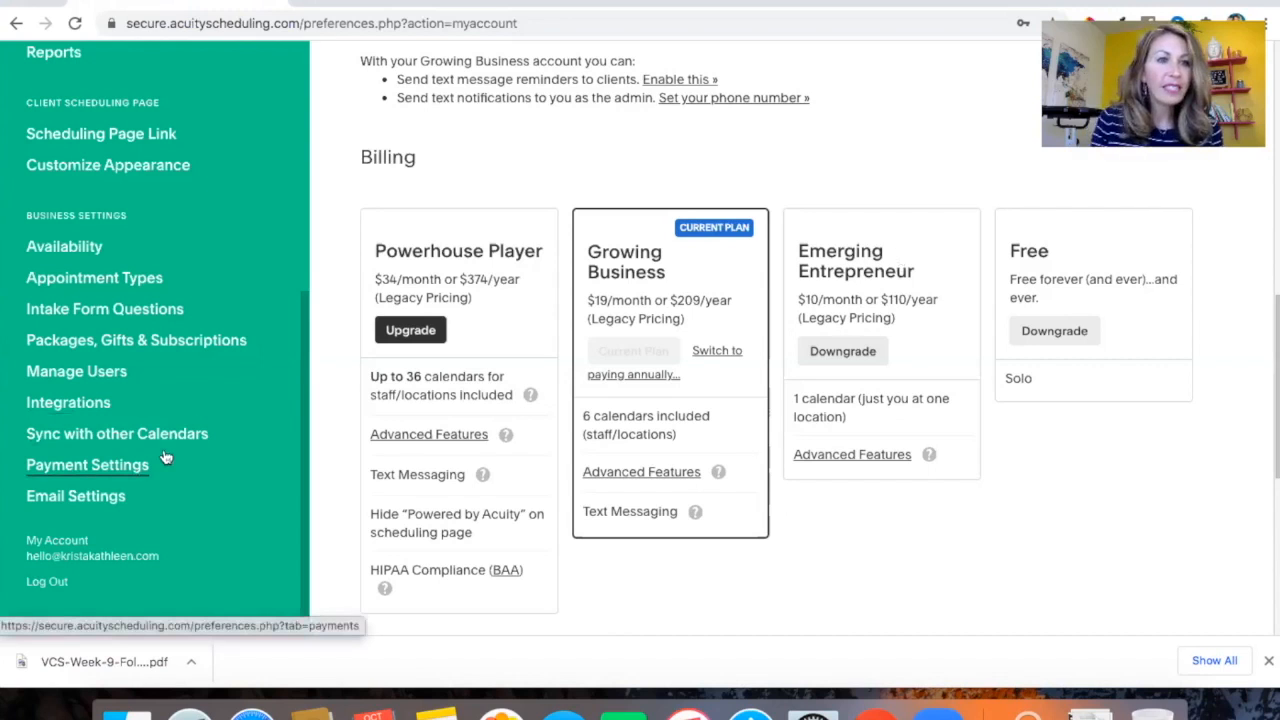
pyautogui.scroll(3, 165, 457)
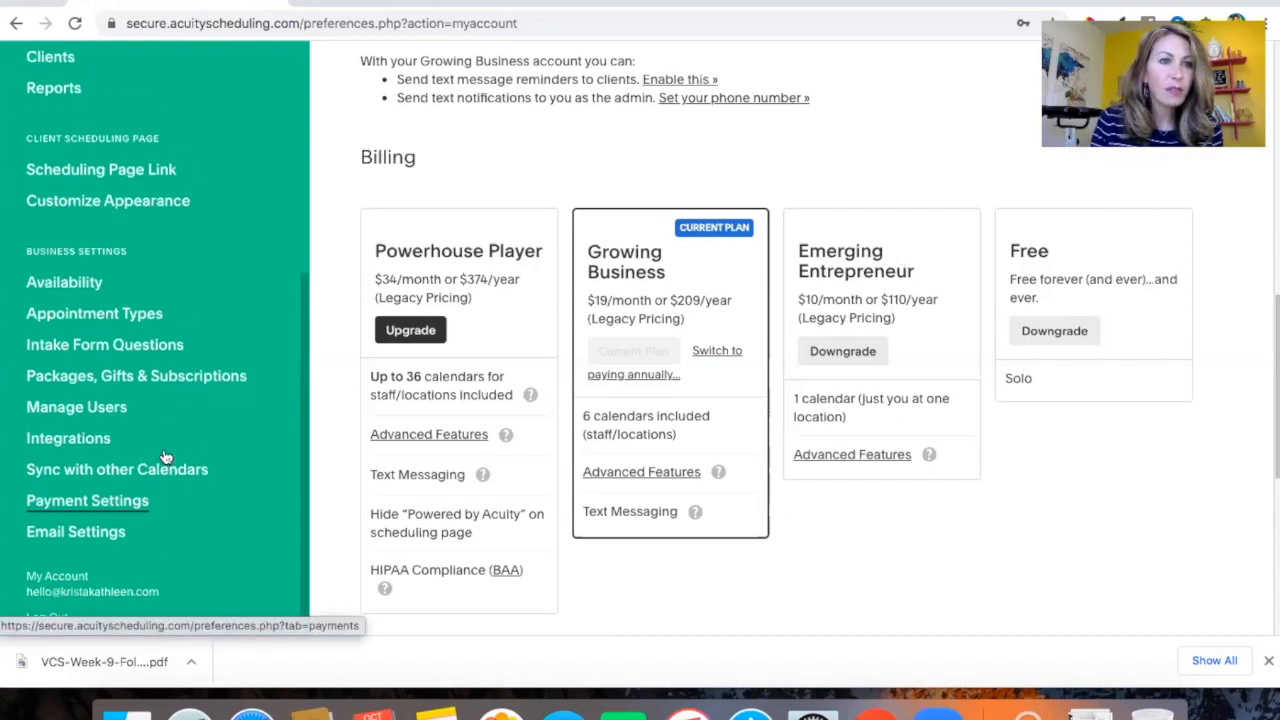
pyautogui.click(132, 316)
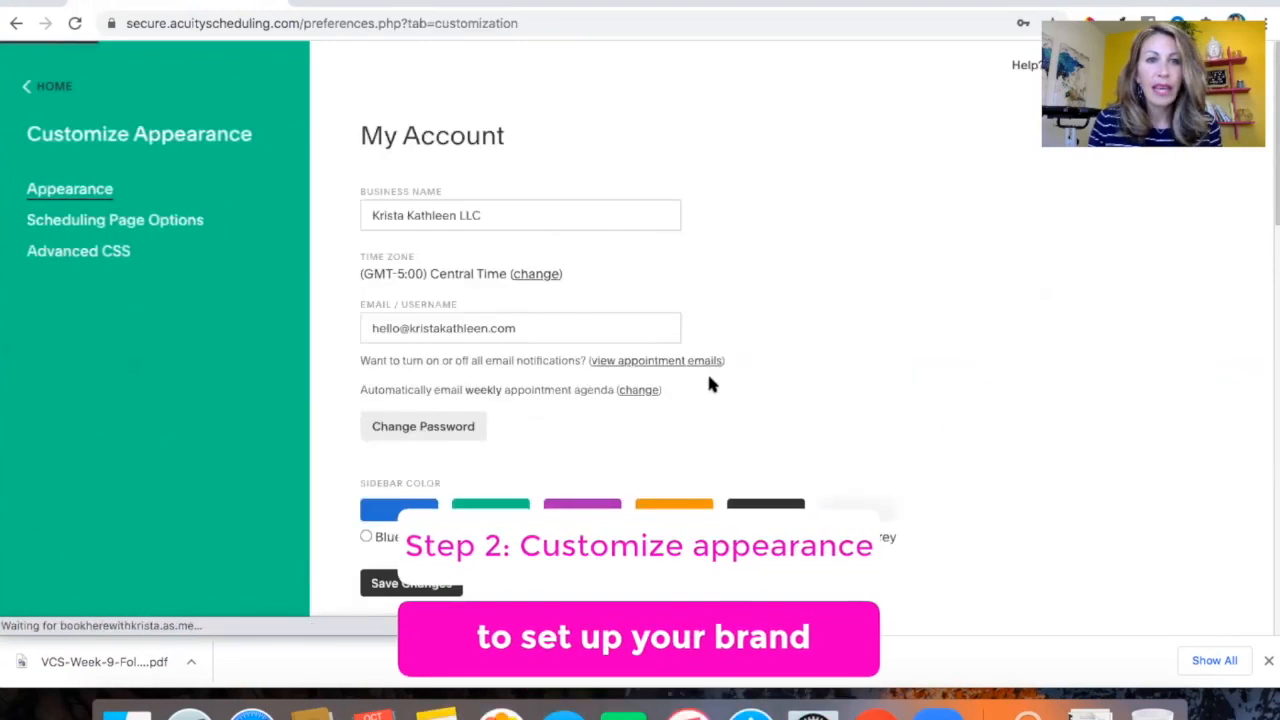
pyautogui.scroll(-3, 710, 385)
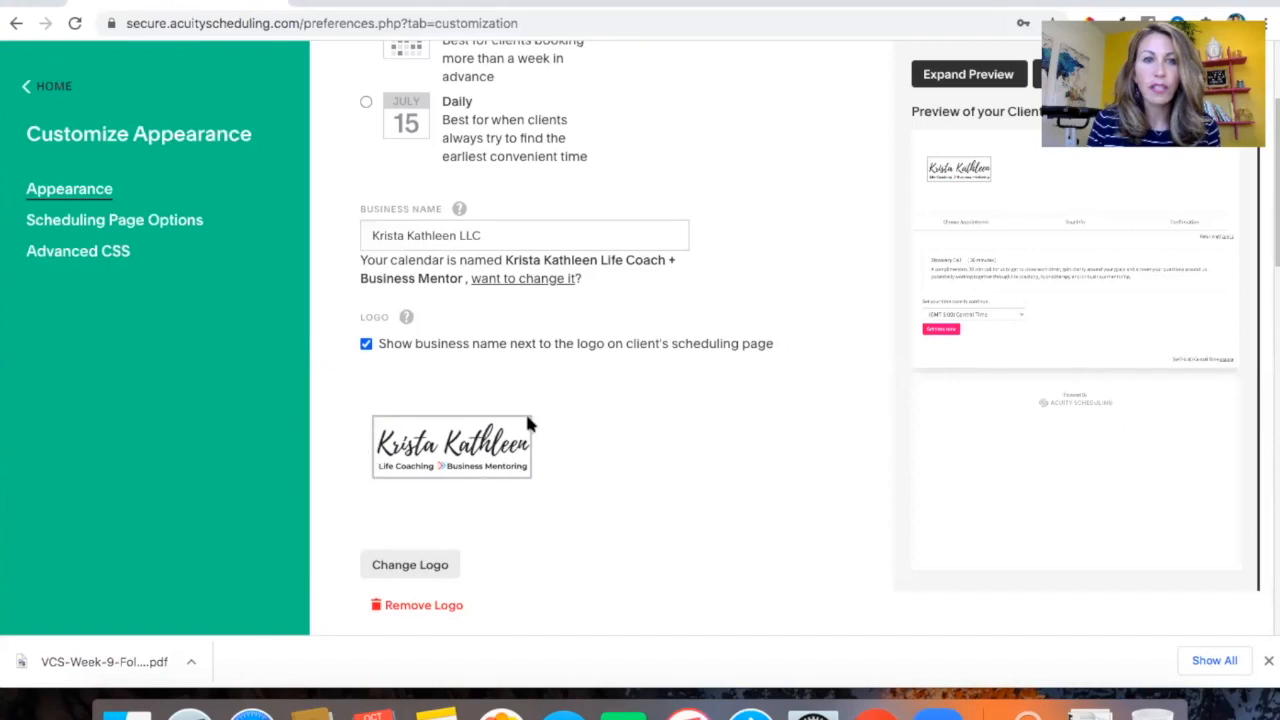
pyautogui.scroll(-2, 528, 424)
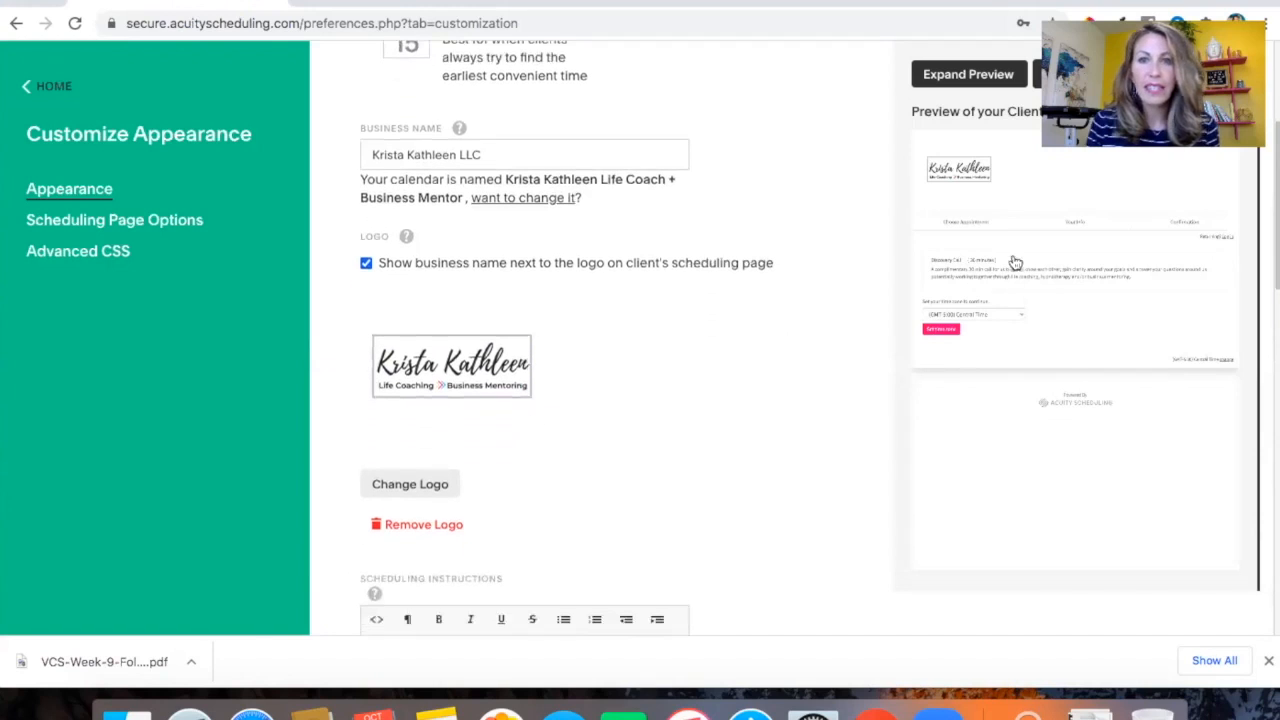
pyautogui.scroll(3, 996, 306)
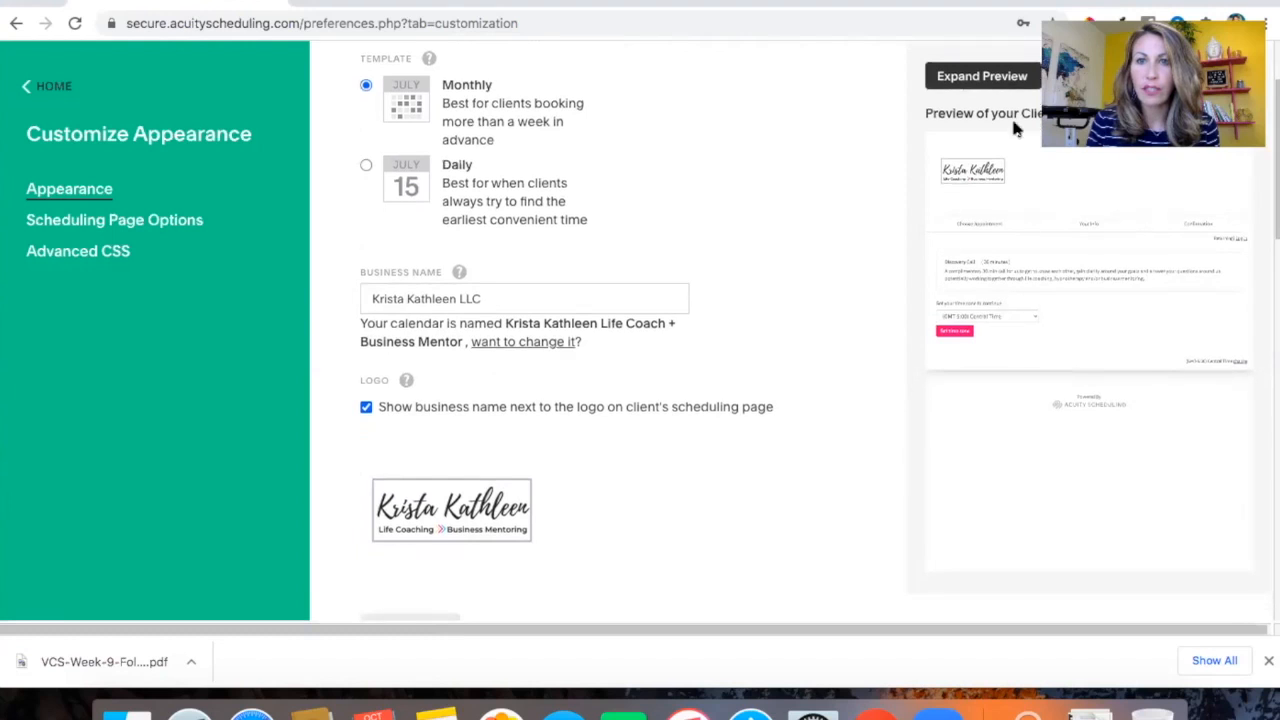
pyautogui.scroll(-5, 726, 323)
pyautogui.scroll(-5, 726, 325)
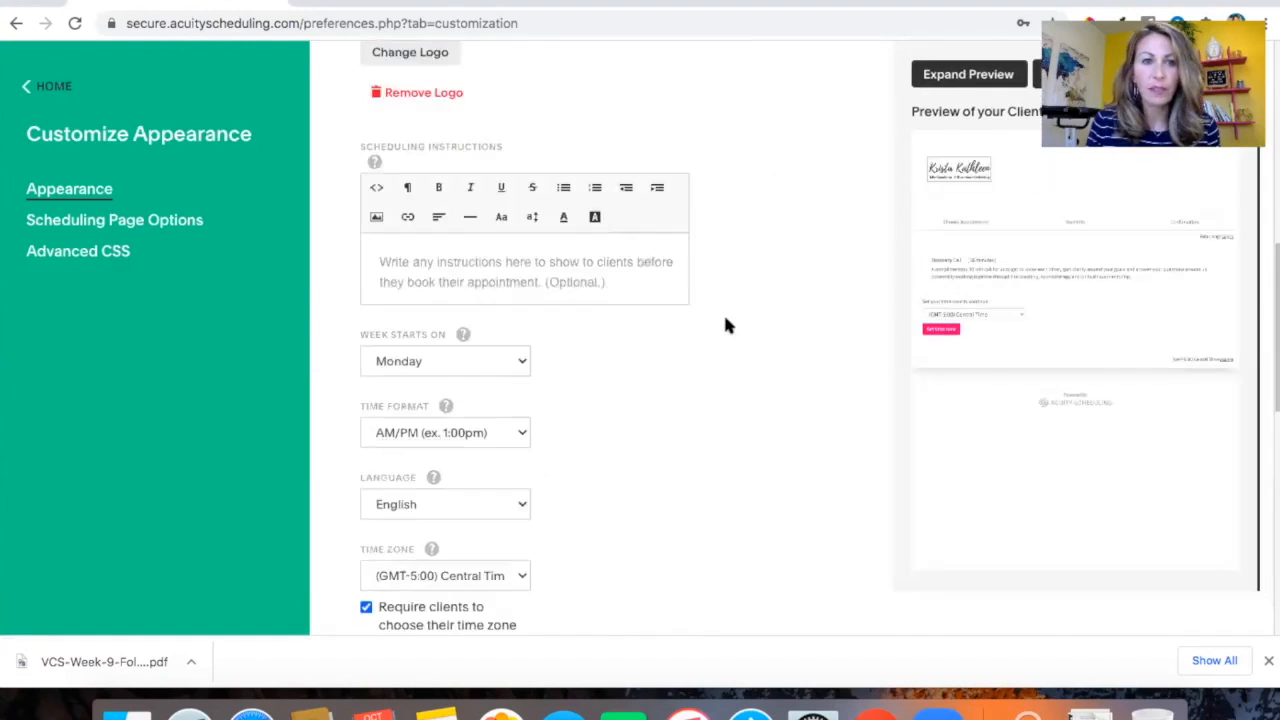
pyautogui.scroll(3, 726, 325)
pyautogui.scroll(-4, 726, 325)
pyautogui.scroll(-10, 726, 325)
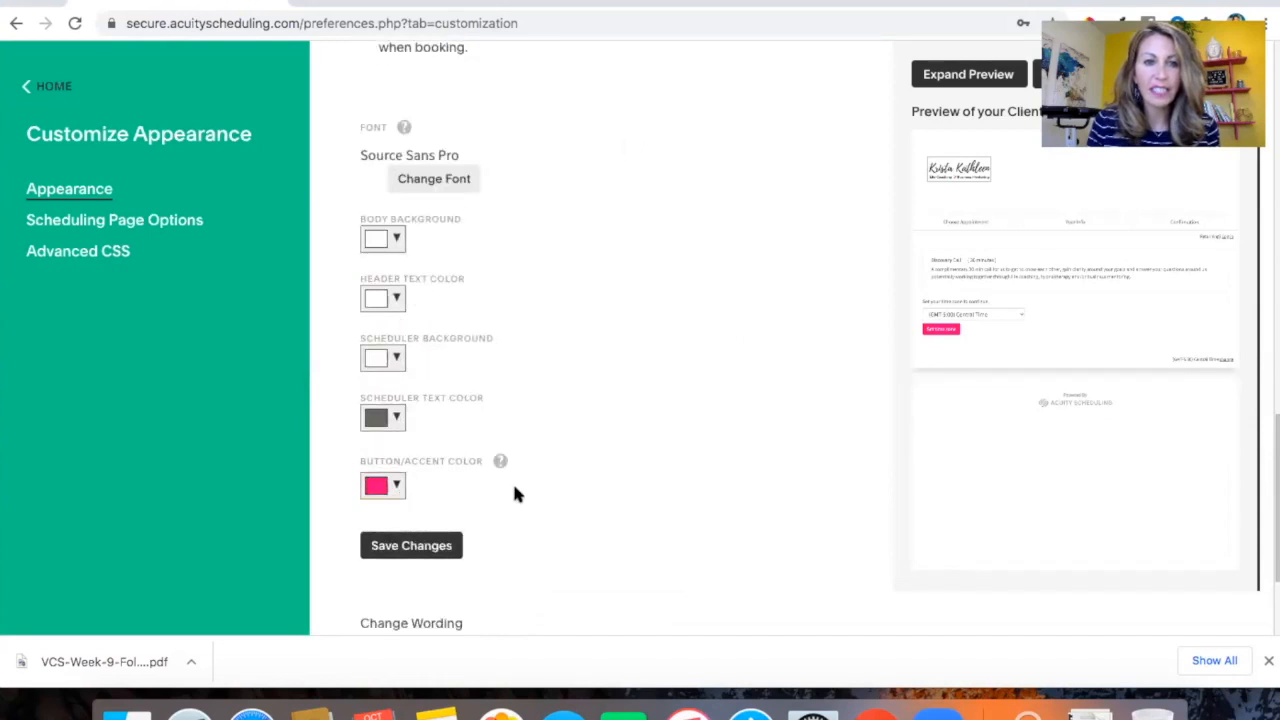
pyautogui.scroll(-3, 514, 493)
pyautogui.scroll(6, 514, 493)
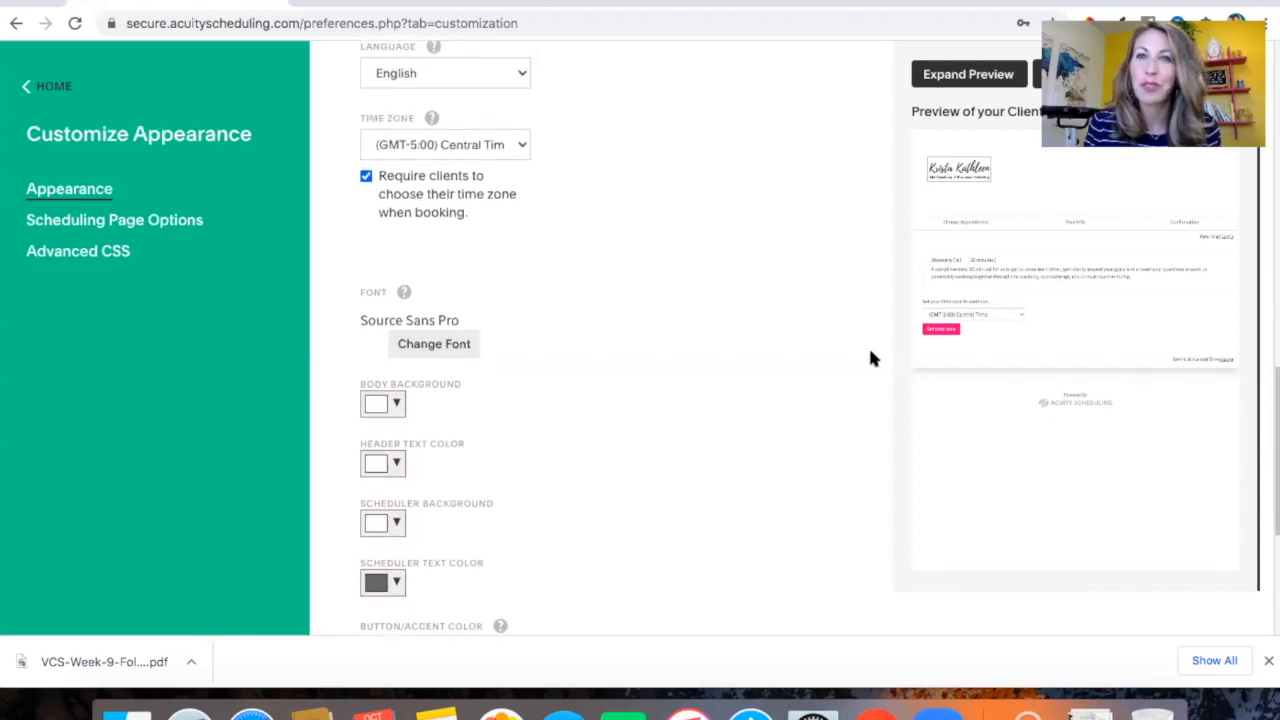
# Expand the preview of the client's scheduling page, look through it, and close the preview
pyautogui.click(968, 76)
pyautogui.scroll(-1, 797, 398)
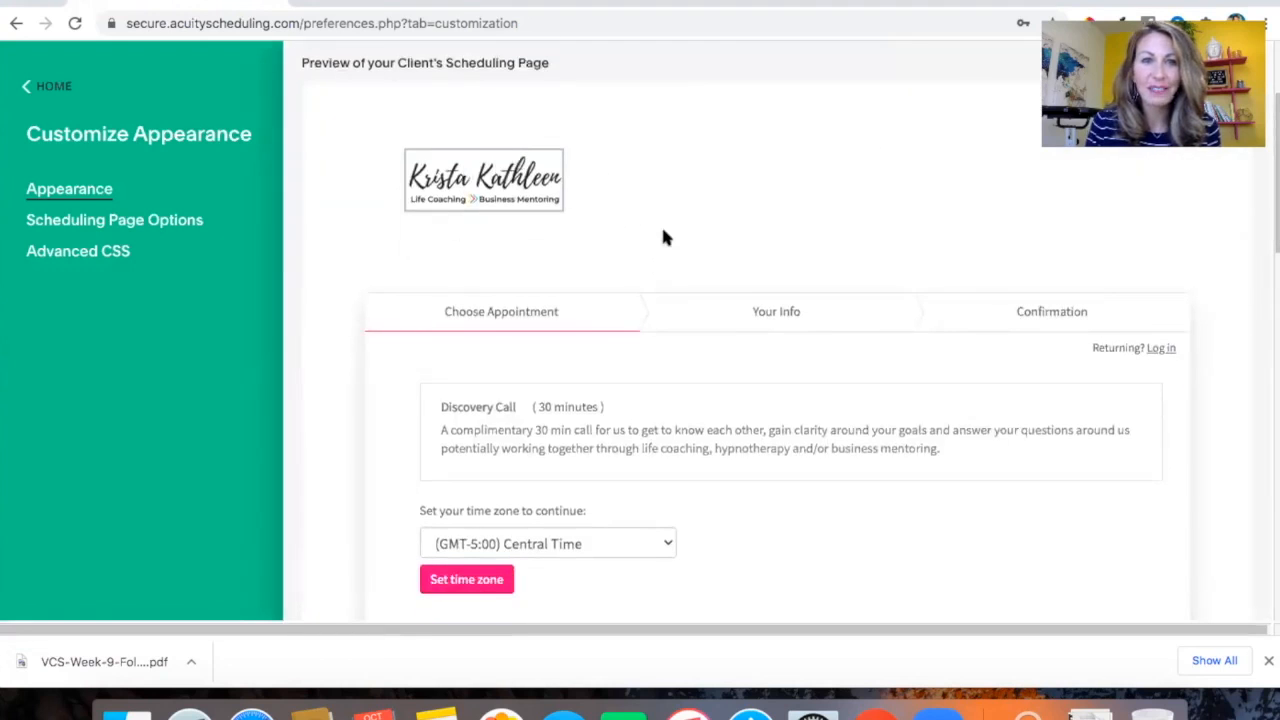
pyautogui.scroll(-1, 663, 237)
pyautogui.scroll(-1, 663, 237)
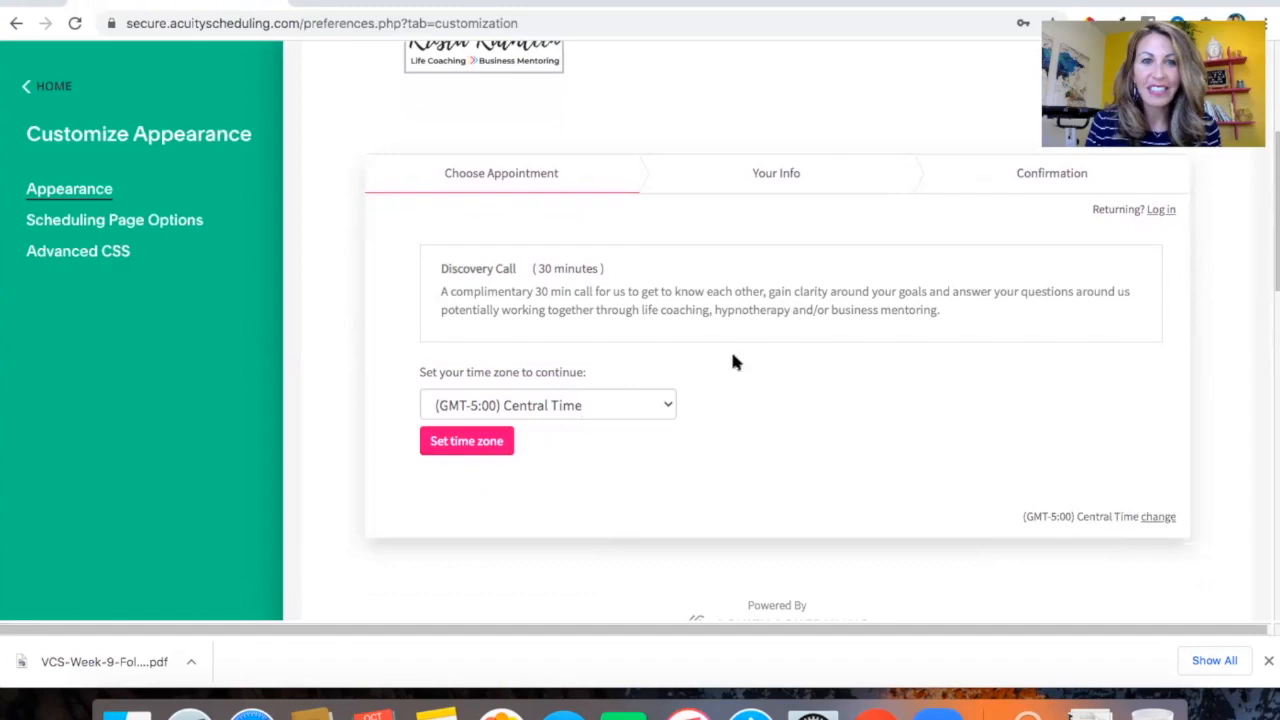
pyautogui.scroll(-1, 763, 330)
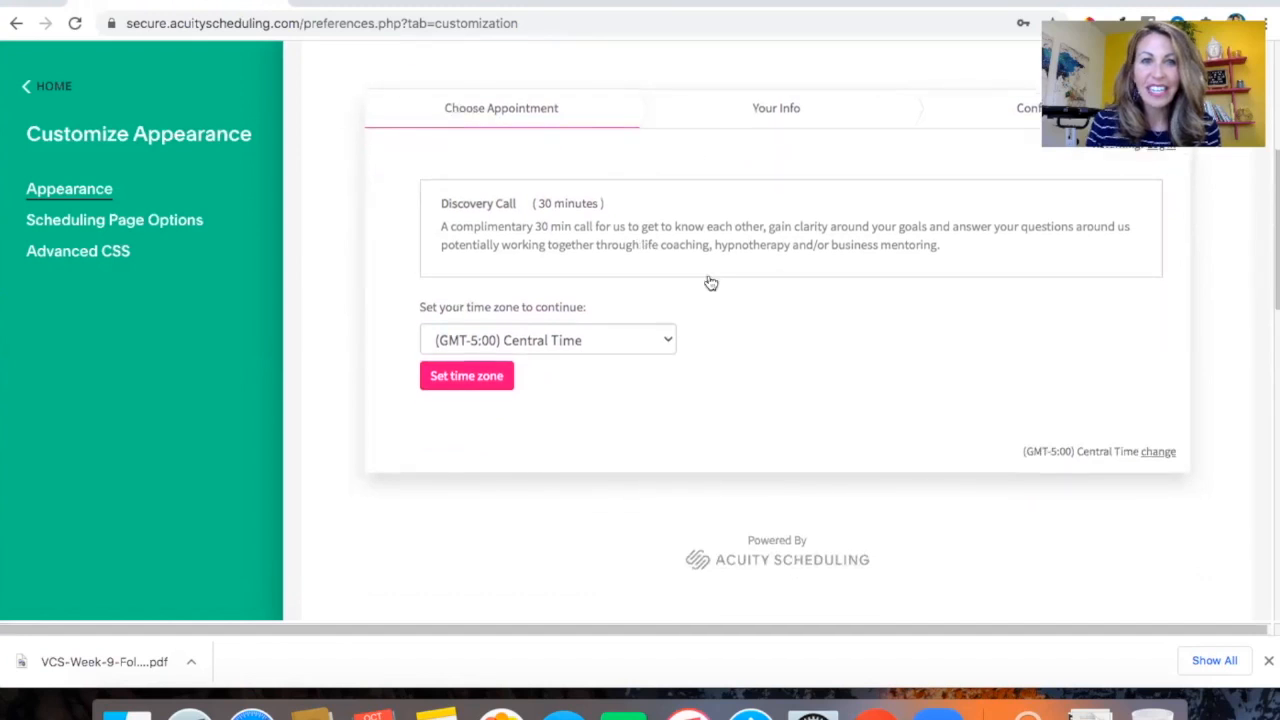
pyautogui.scroll(1, 729, 289)
pyautogui.scroll(3, 718, 245)
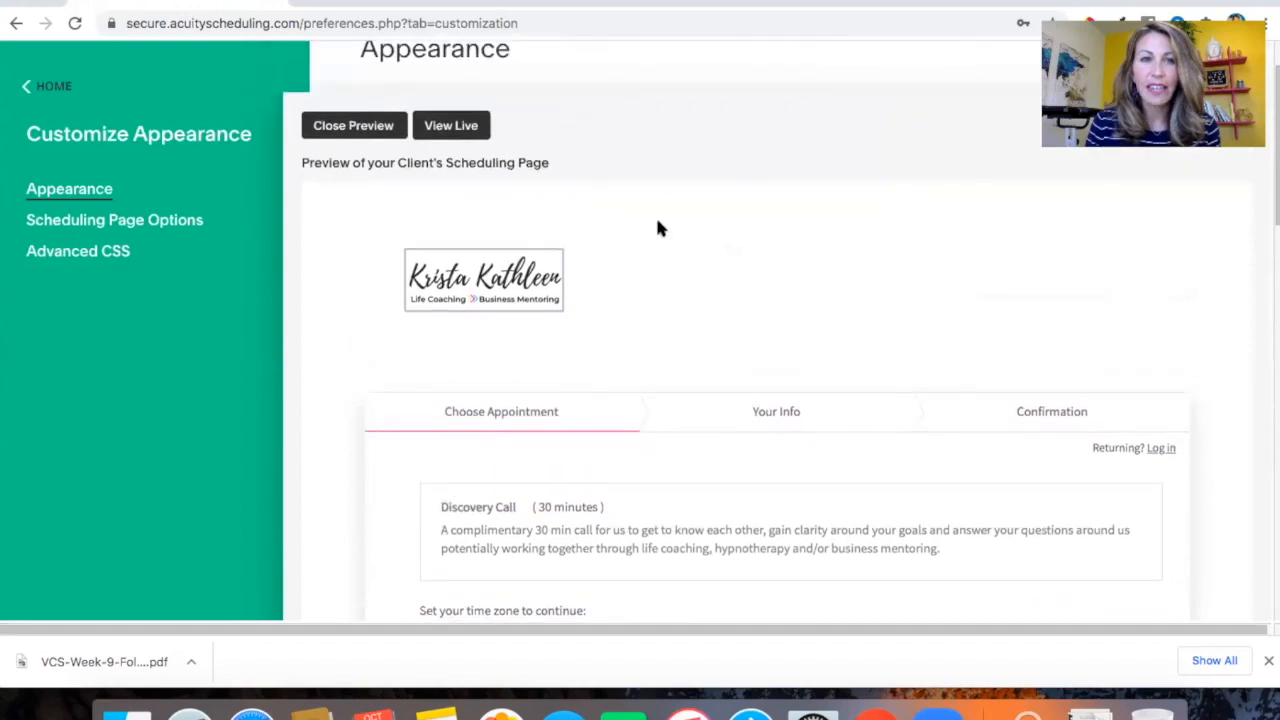
pyautogui.click(354, 128)
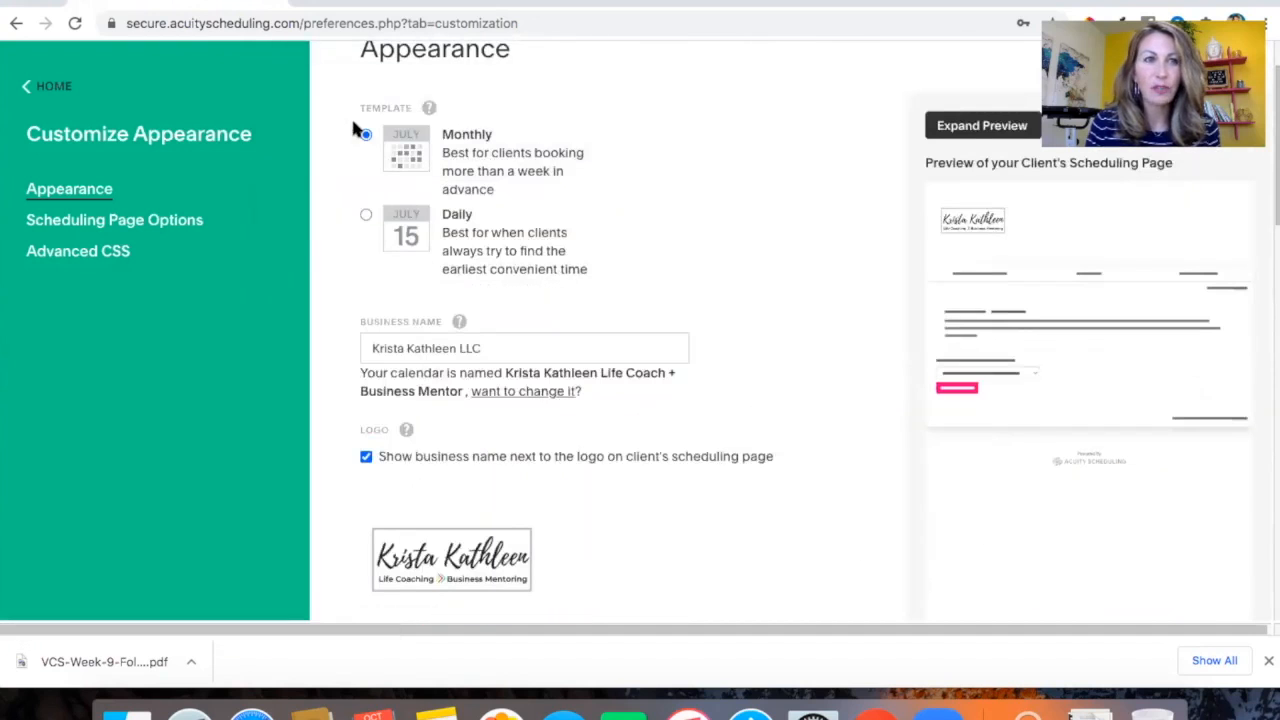
# Return to the home screen and open the list of appointment types
pyautogui.click(30, 86)
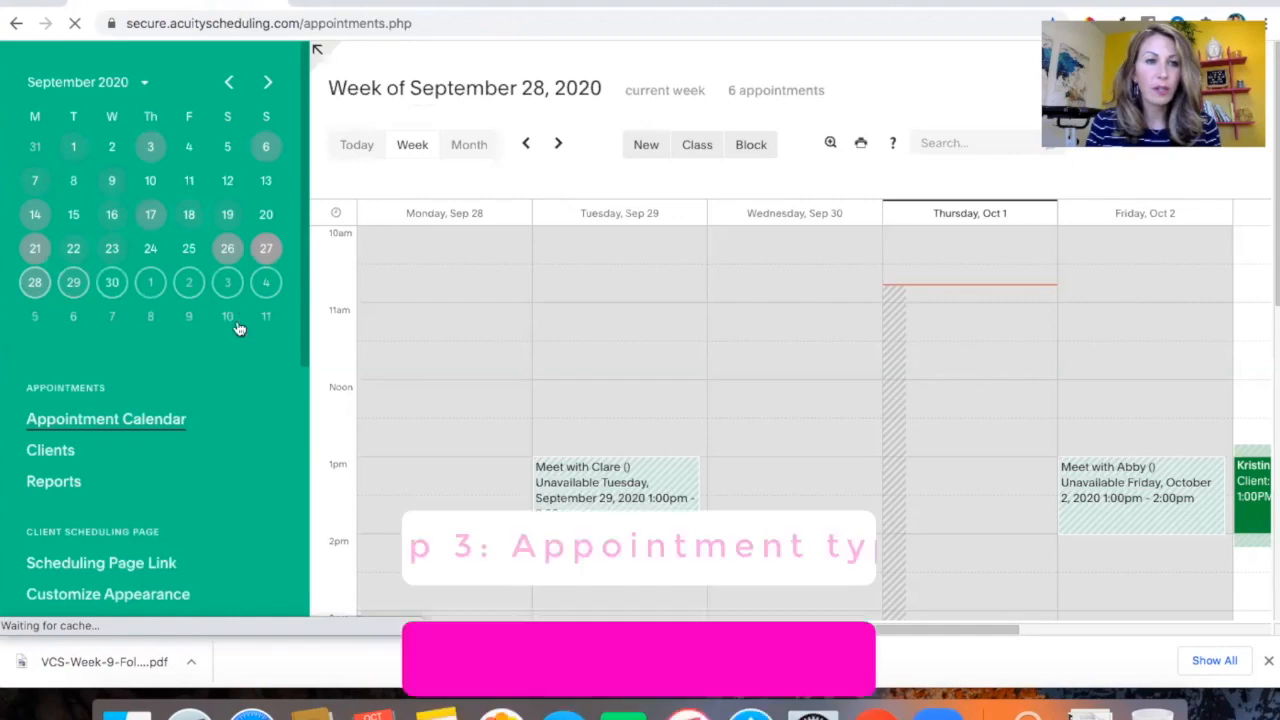
pyautogui.scroll(-4, 219, 471)
pyautogui.scroll(-2, 219, 471)
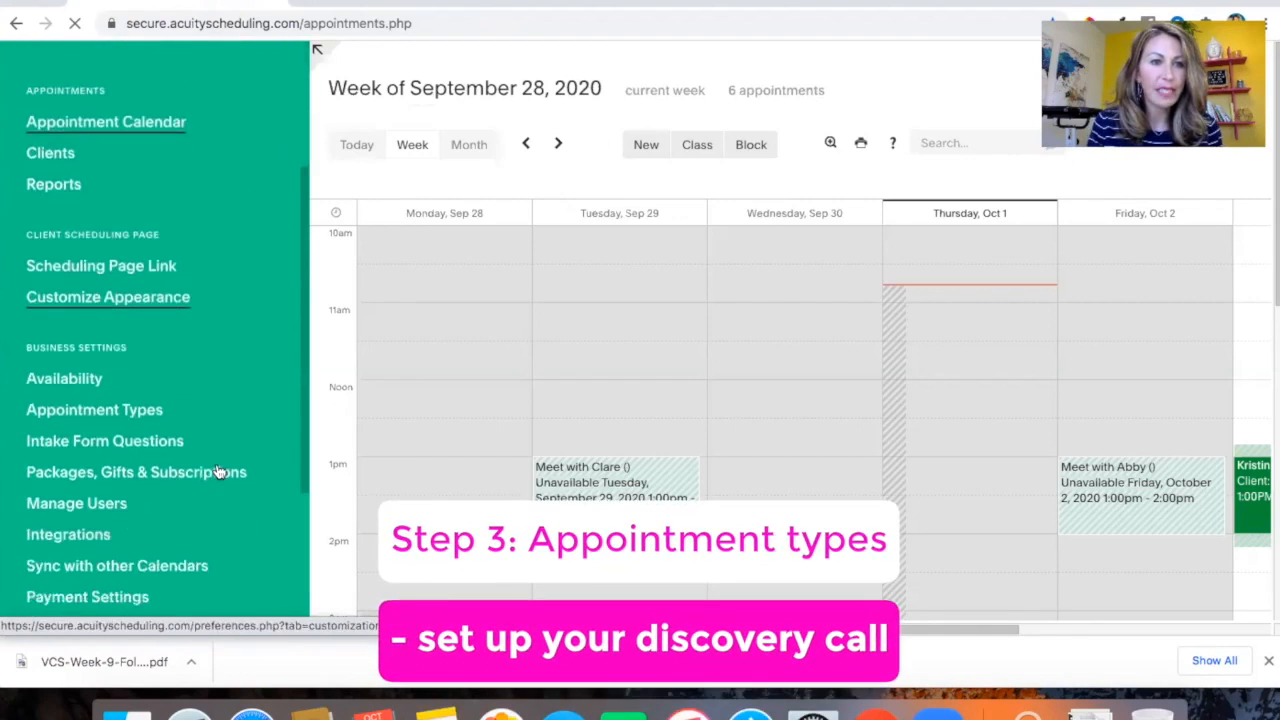
pyautogui.click(84, 401)
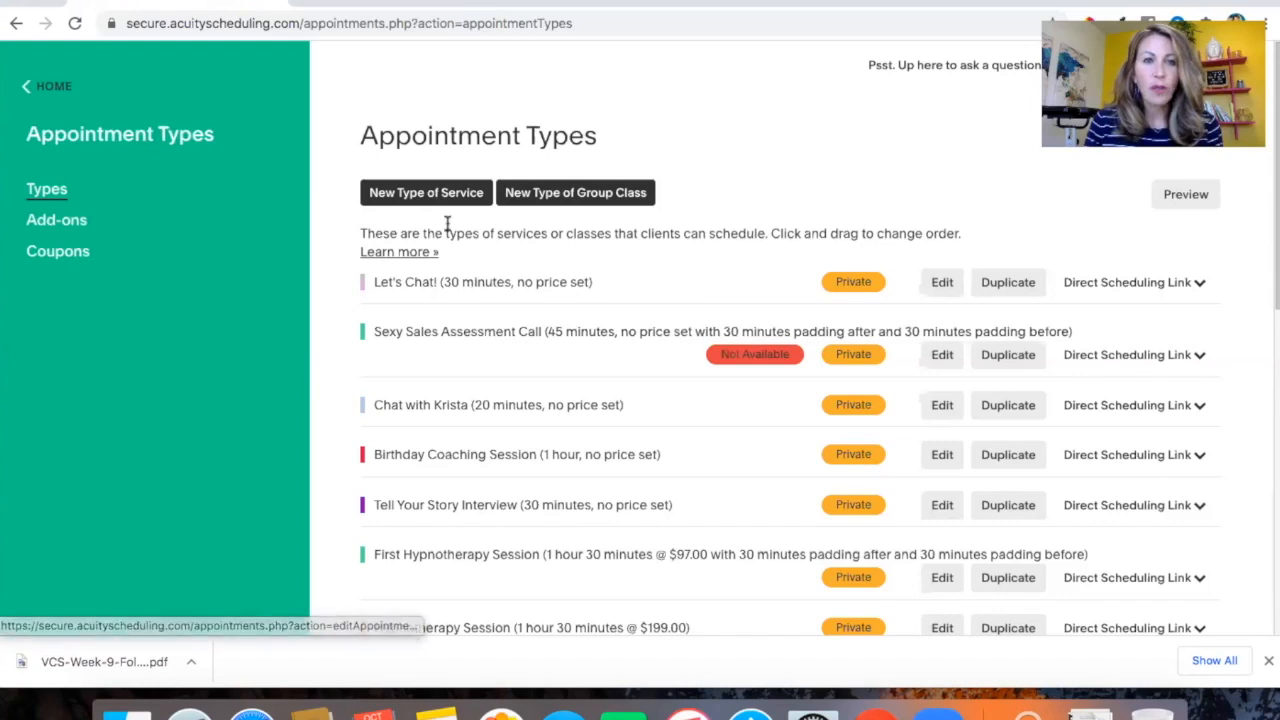
# Open a new type of service form, show its description field, review the options, and go back
pyautogui.click(420, 195)
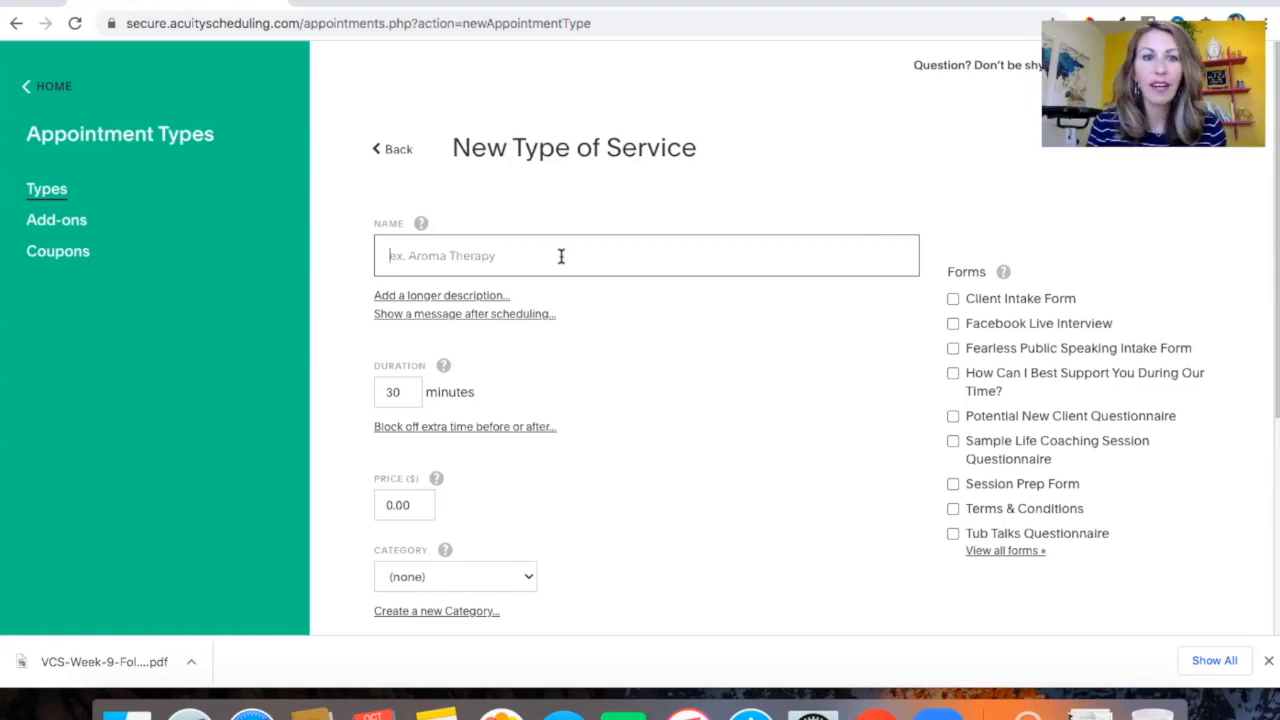
pyautogui.click(442, 298)
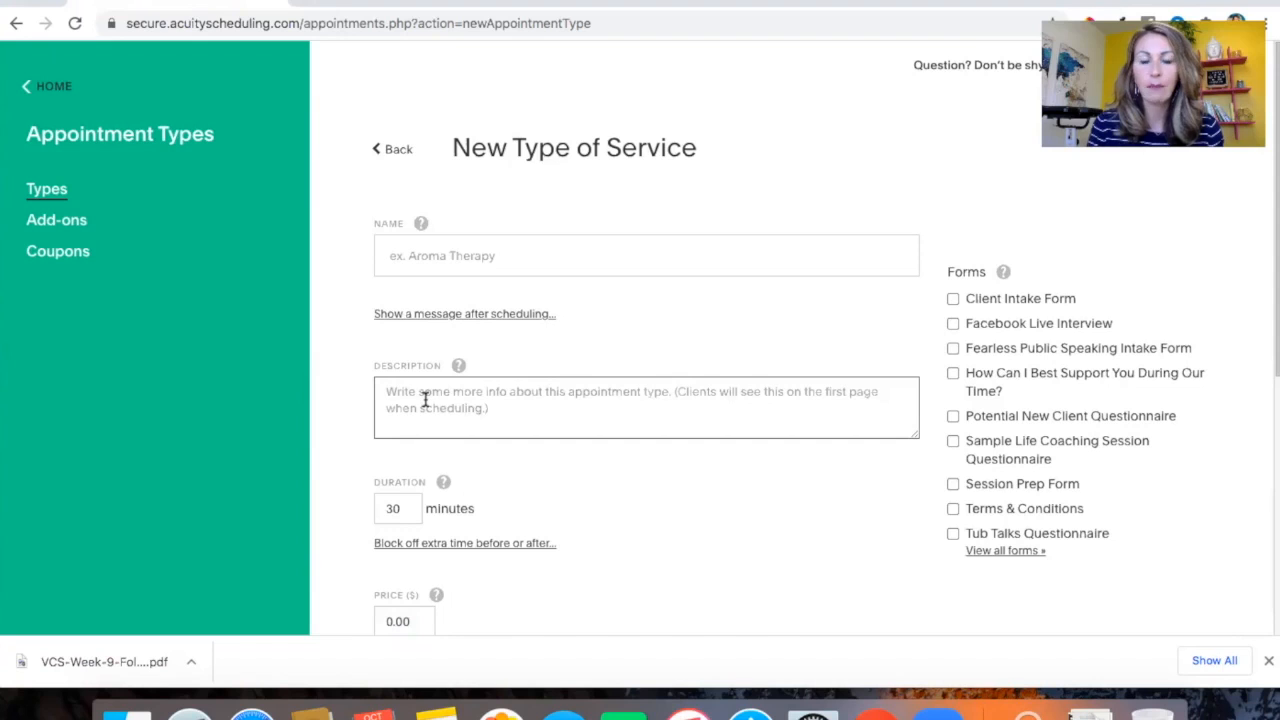
pyautogui.scroll(-5, 424, 399)
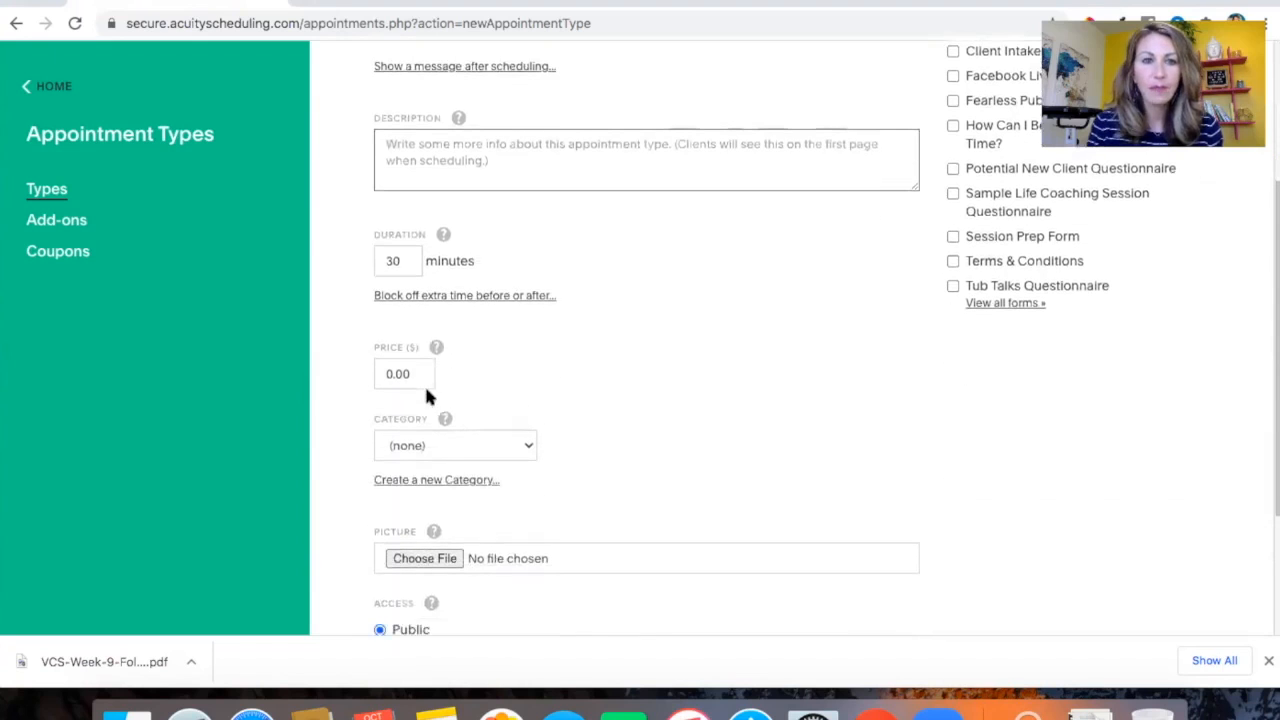
pyautogui.scroll(-2, 567, 403)
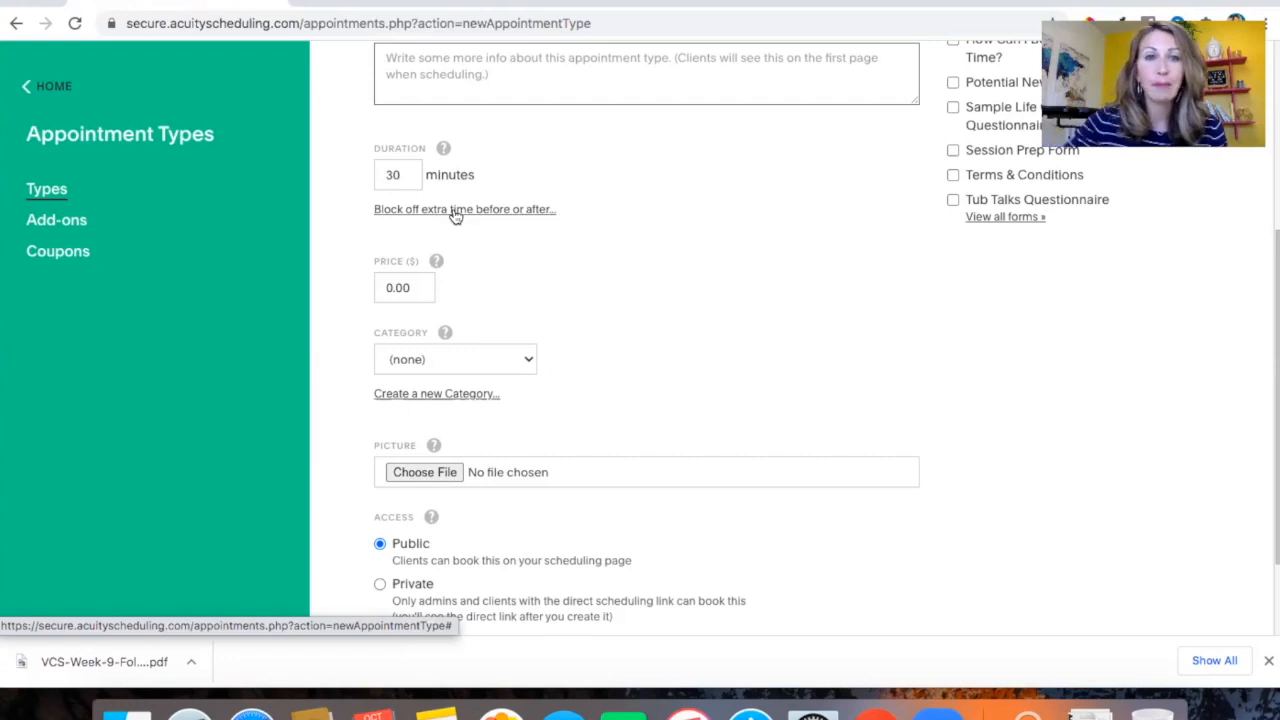
pyautogui.scroll(-2, 455, 216)
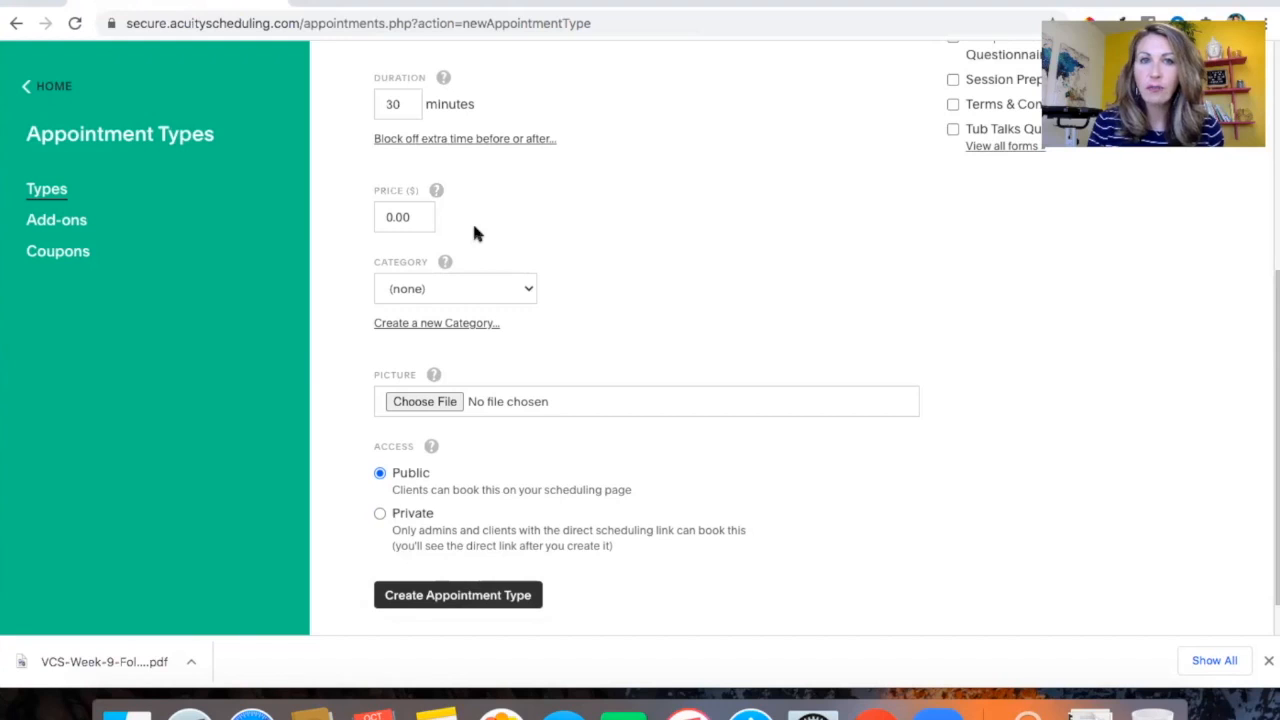
pyautogui.scroll(-2, 474, 232)
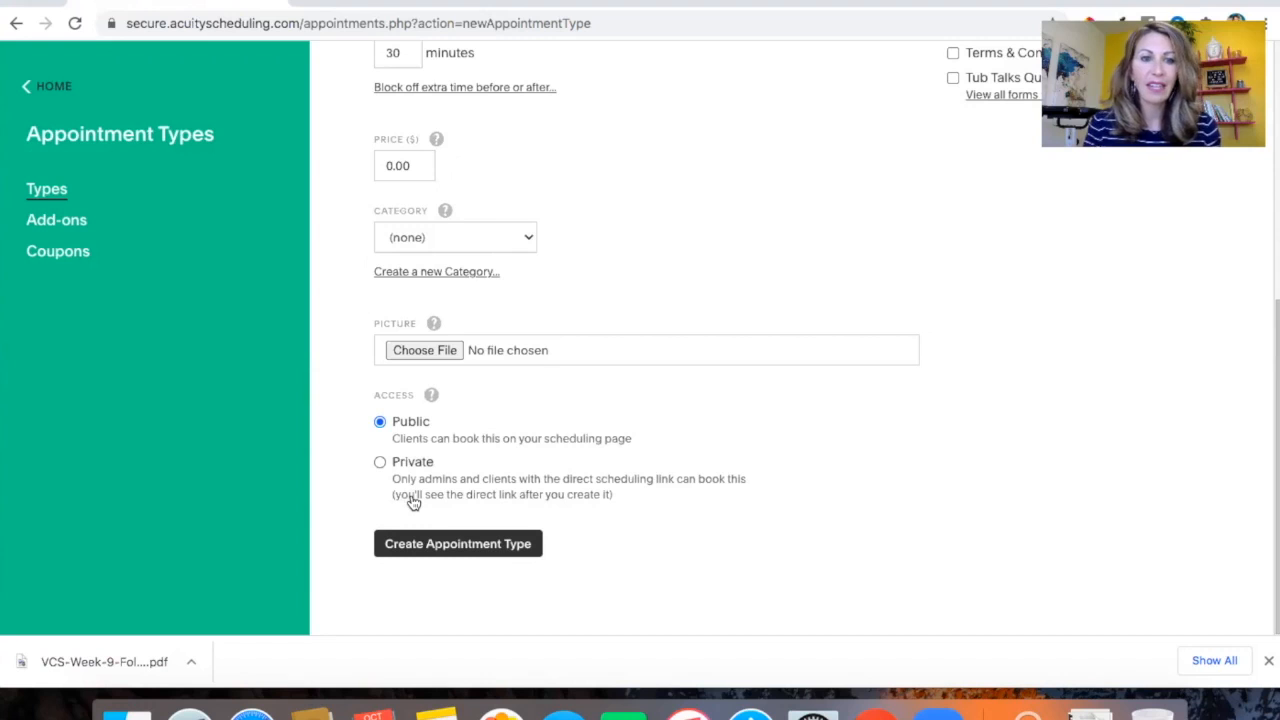
pyautogui.scroll(5, 464, 548)
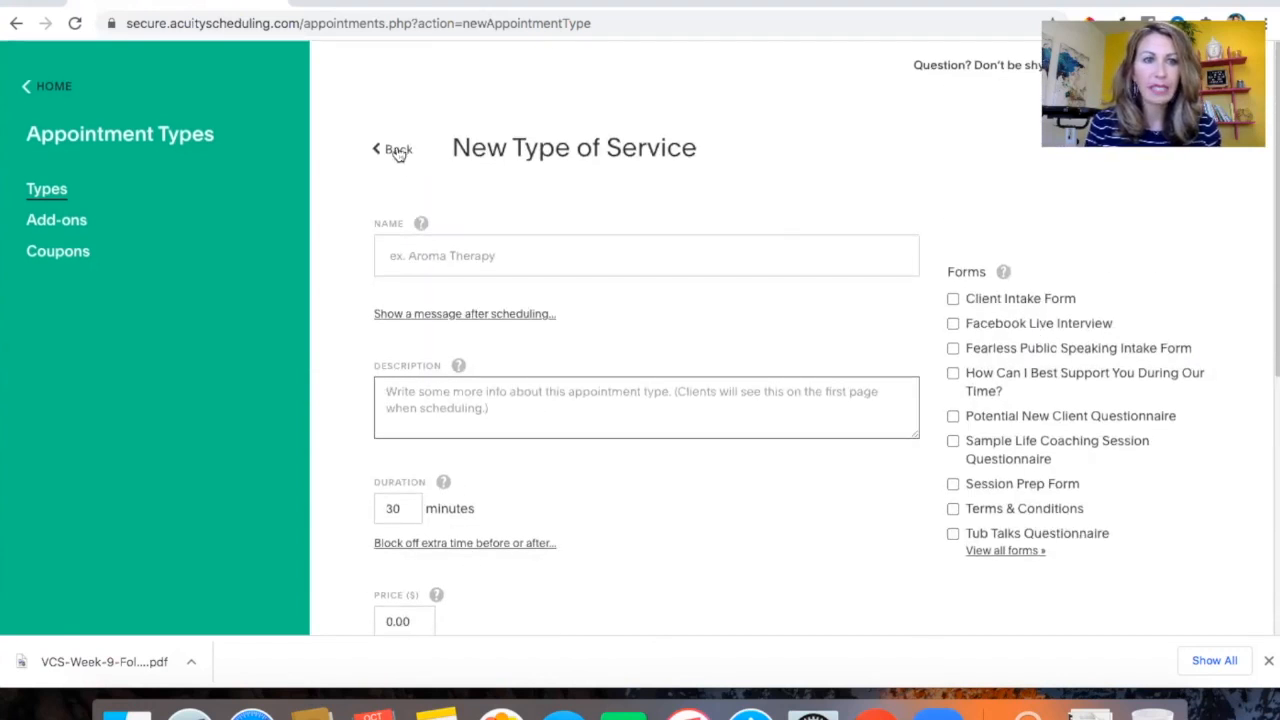
pyautogui.click(390, 148)
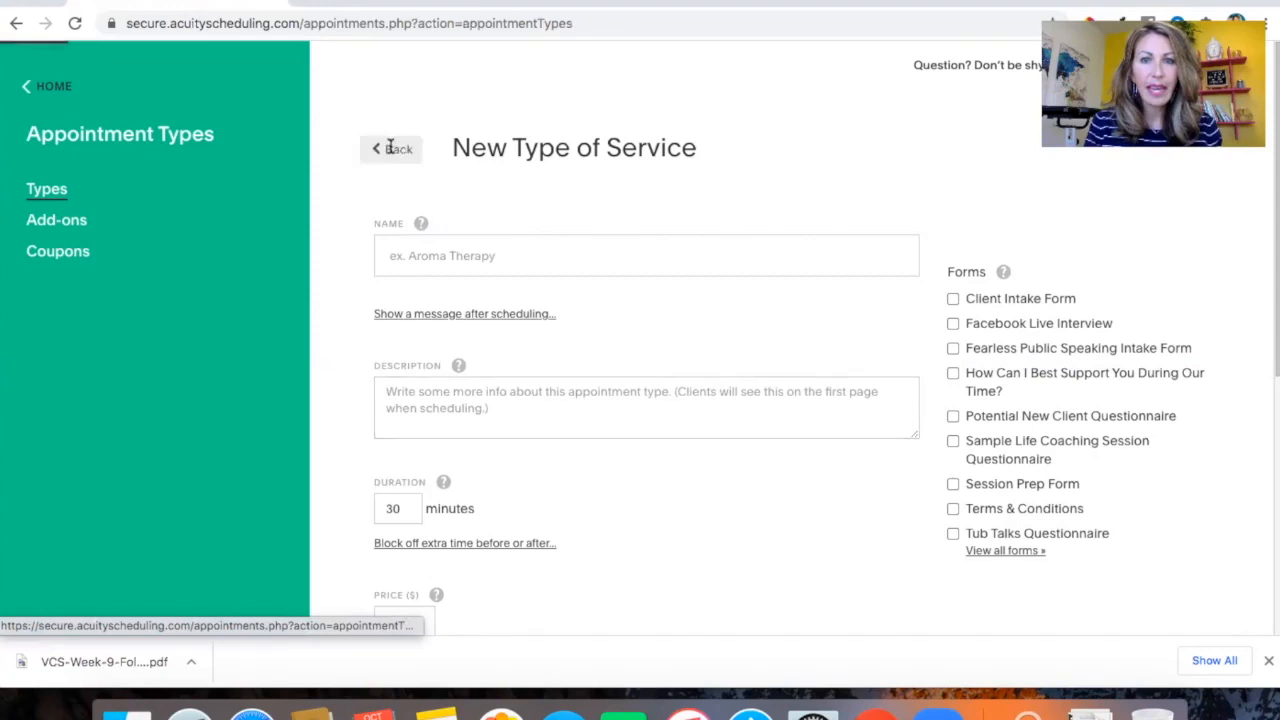
# Scroll through the appointment types list and expand the Discovery Call's direct scheduling link options
pyautogui.scroll(-5, 651, 443)
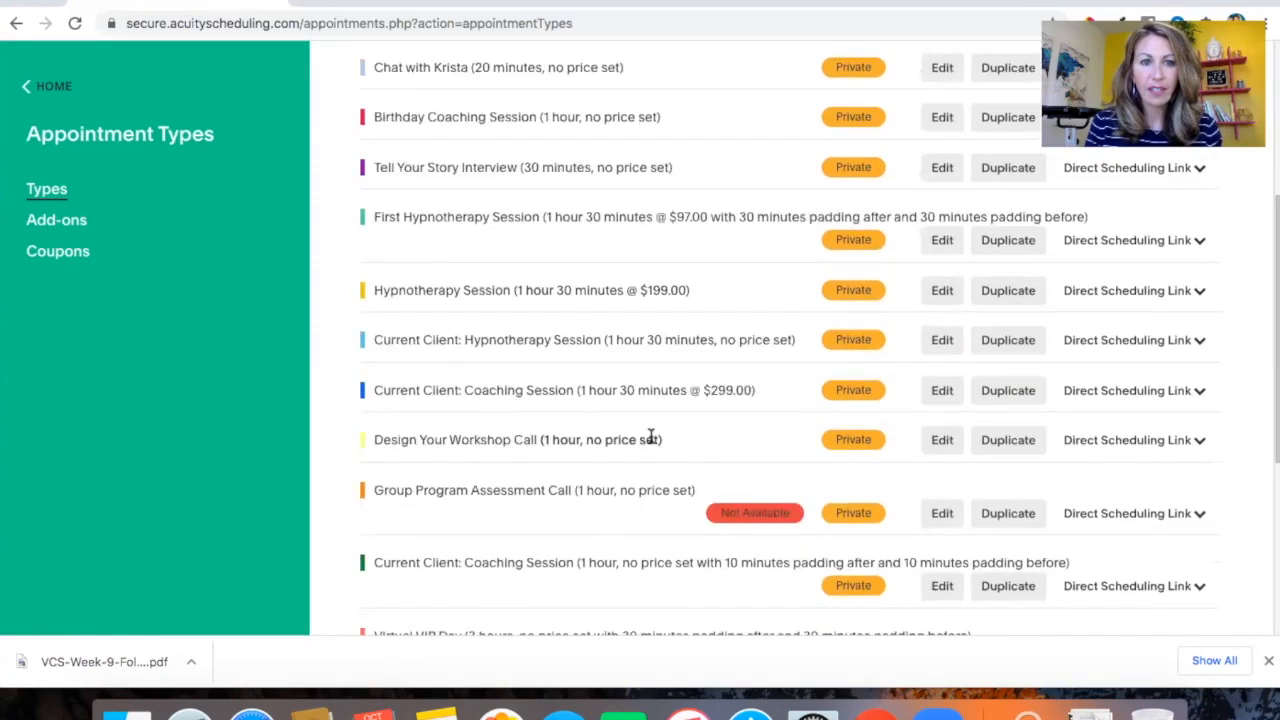
pyautogui.scroll(-3, 651, 437)
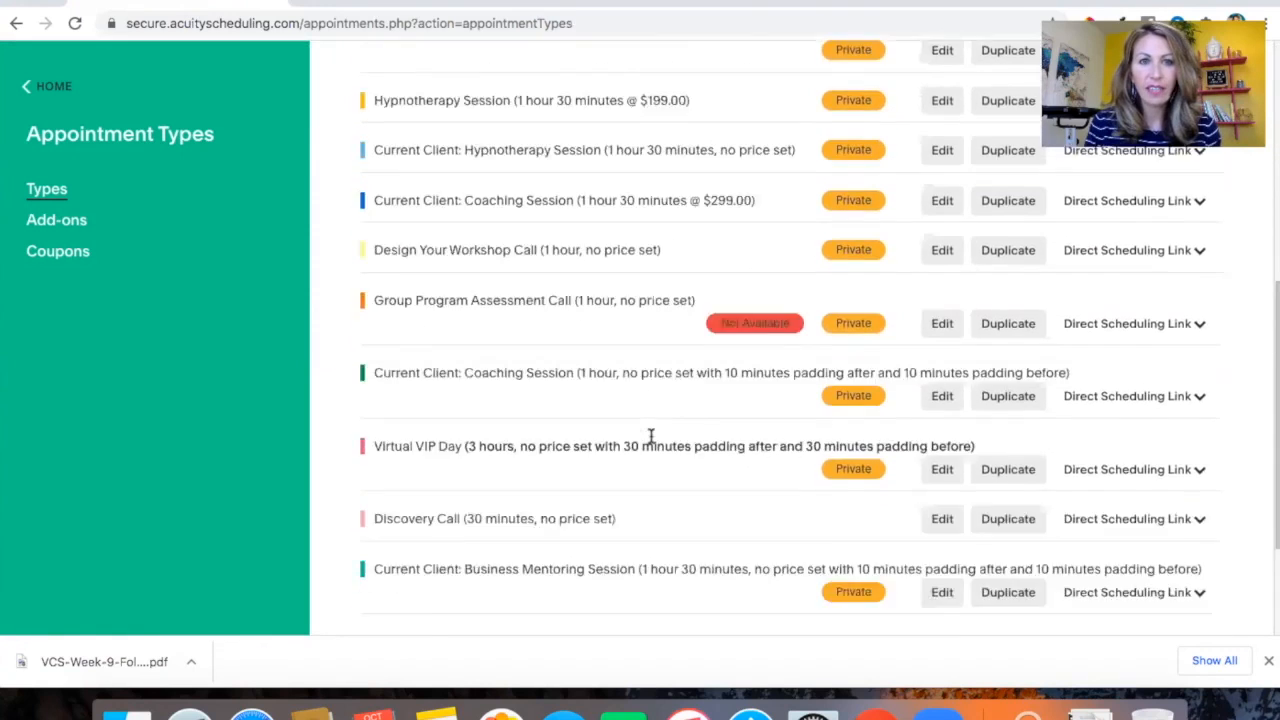
pyautogui.scroll(6, 651, 440)
pyautogui.scroll(-5, 650, 414)
pyautogui.scroll(-4, 648, 414)
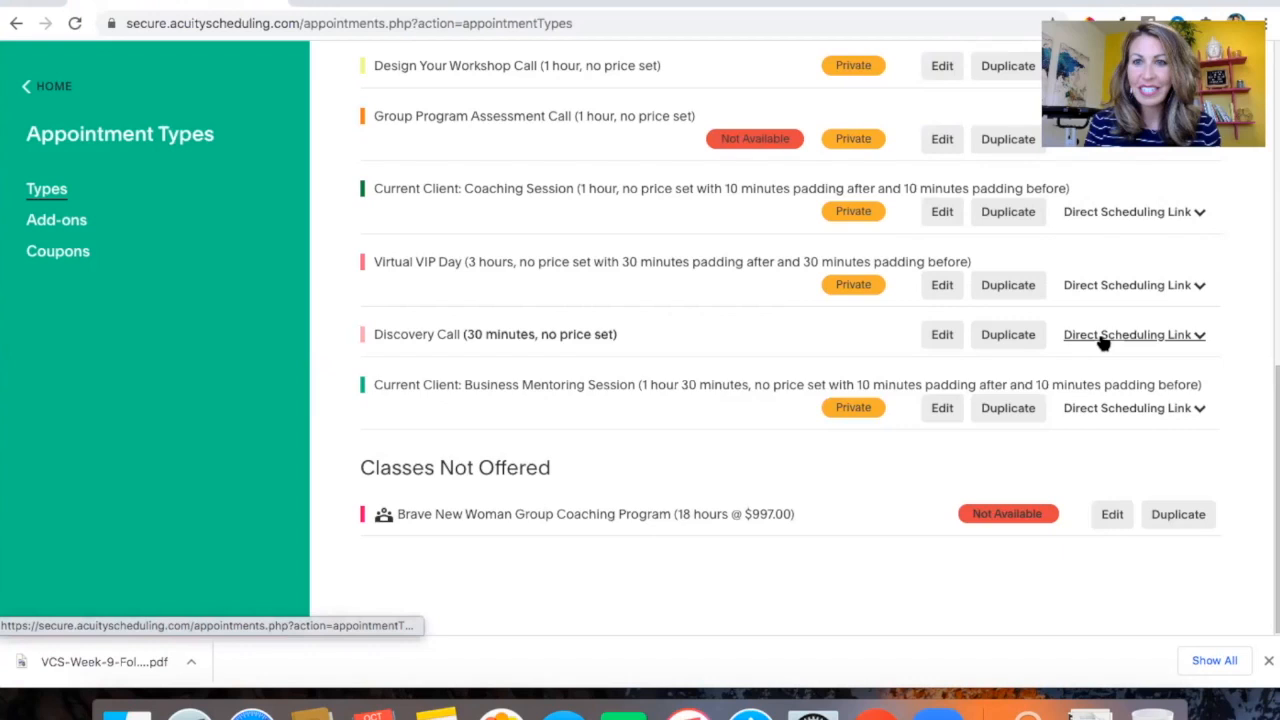
pyautogui.click(1103, 338)
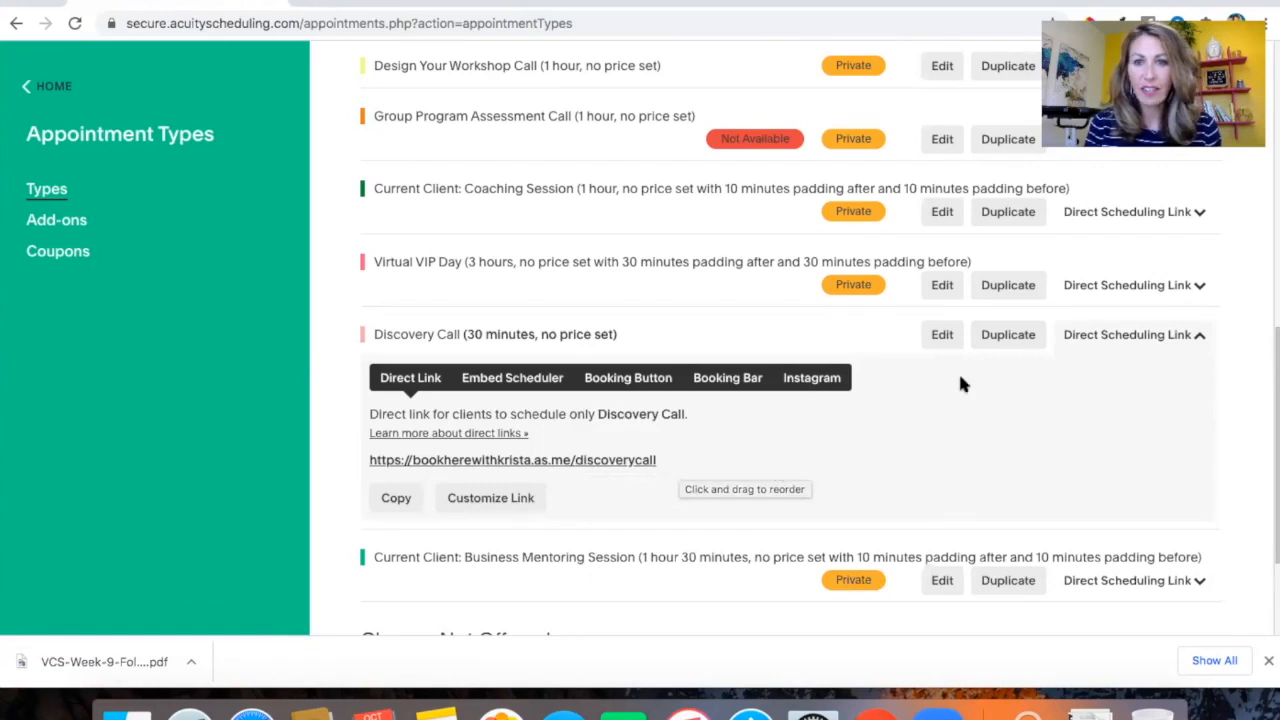
# Open the Discovery Call appointment type for editing and review its description, confirmation message, duration, price, colour and access settings
pyautogui.click(943, 334)
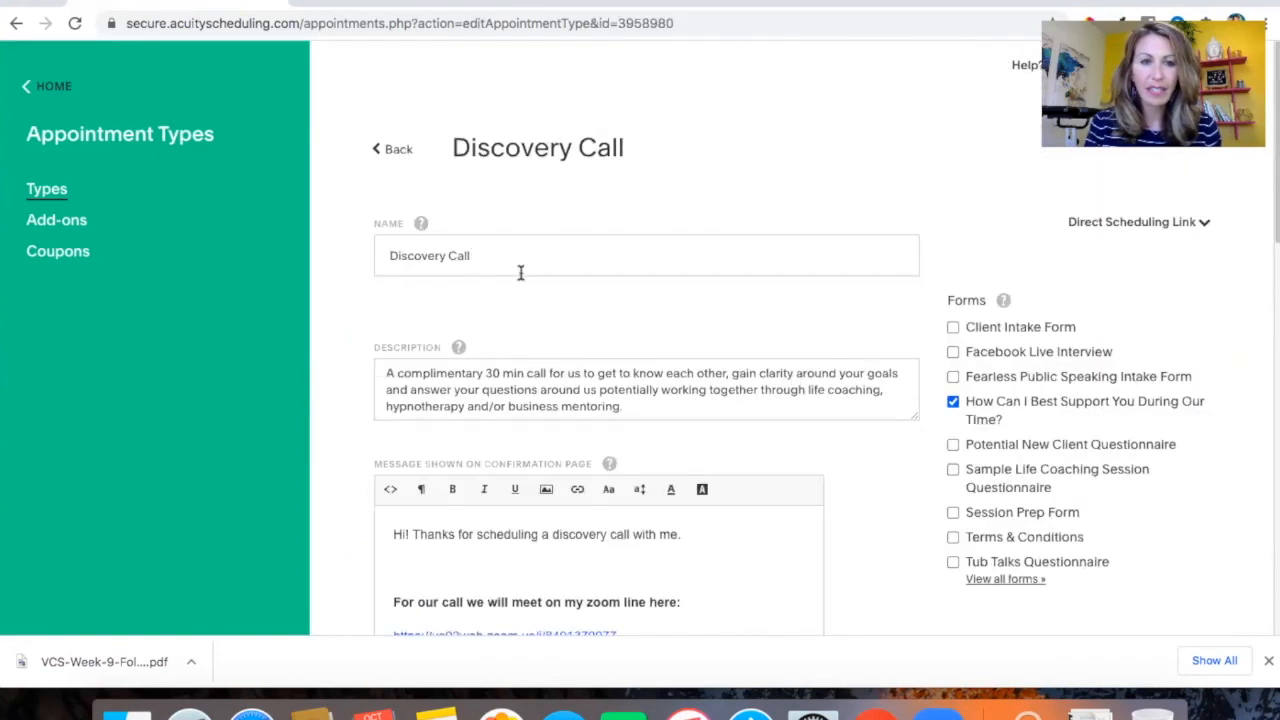
pyautogui.scroll(-2, 520, 290)
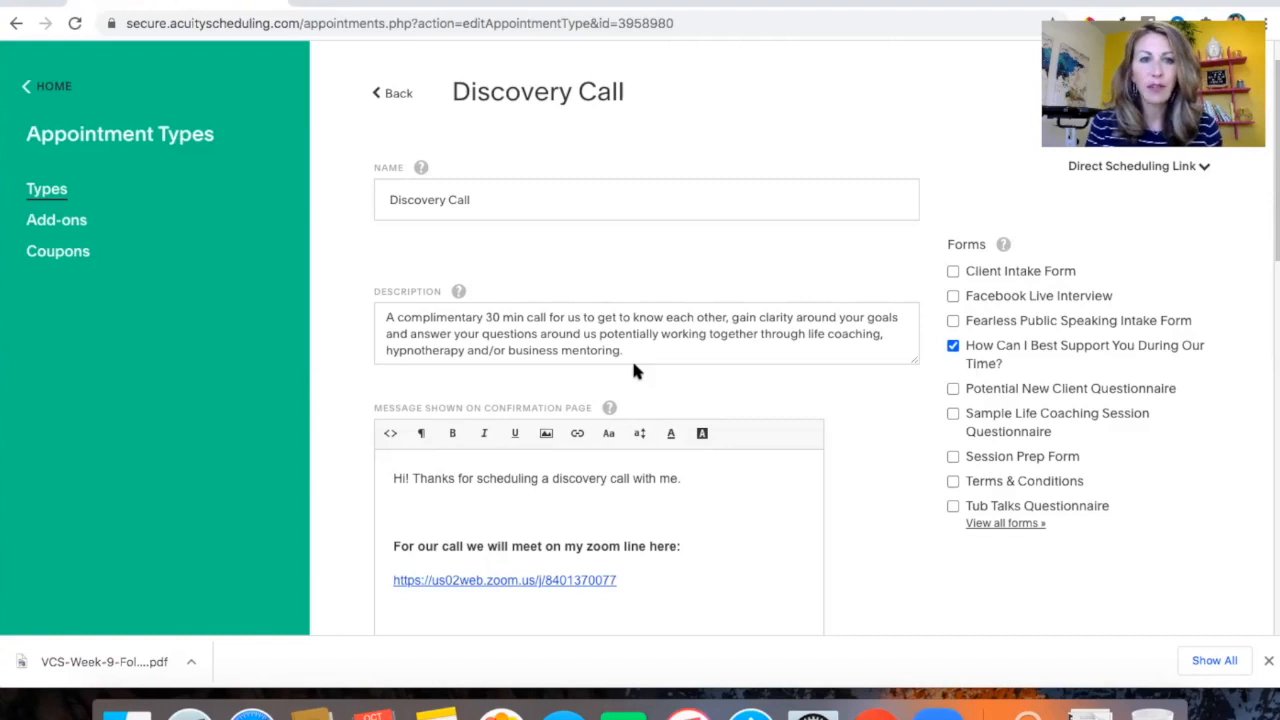
pyautogui.scroll(-5, 633, 370)
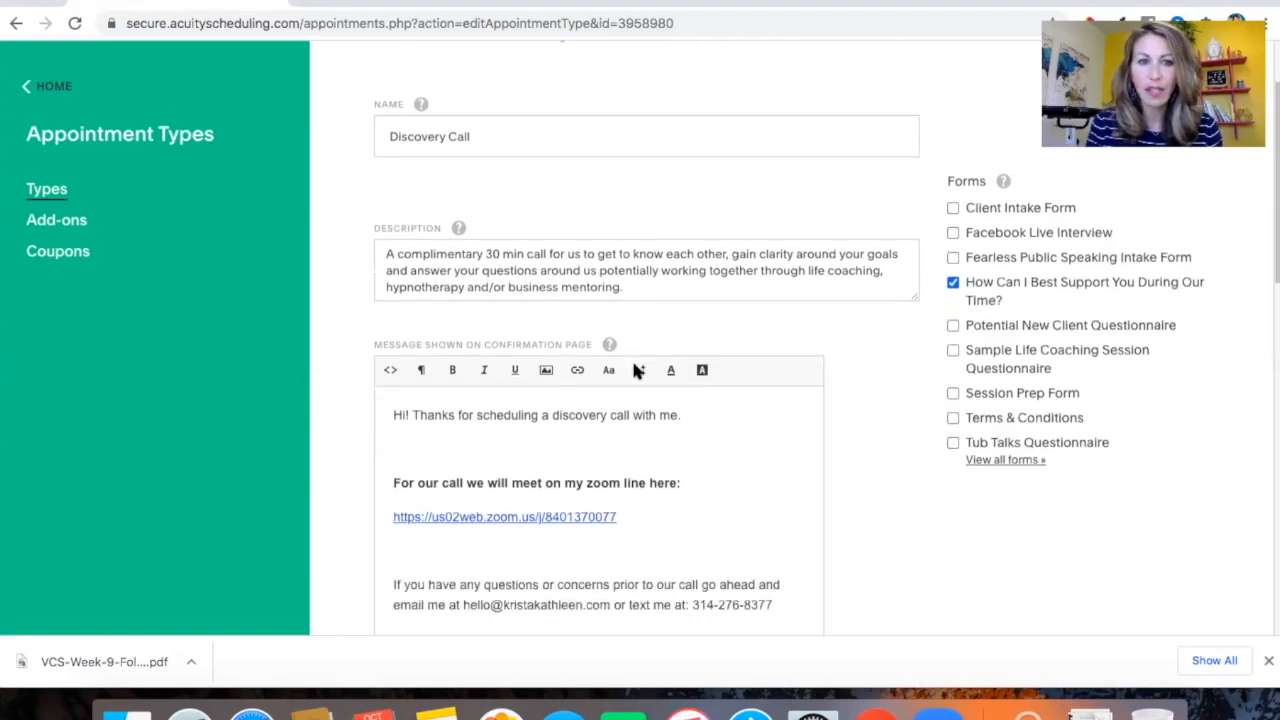
pyautogui.scroll(-2, 633, 365)
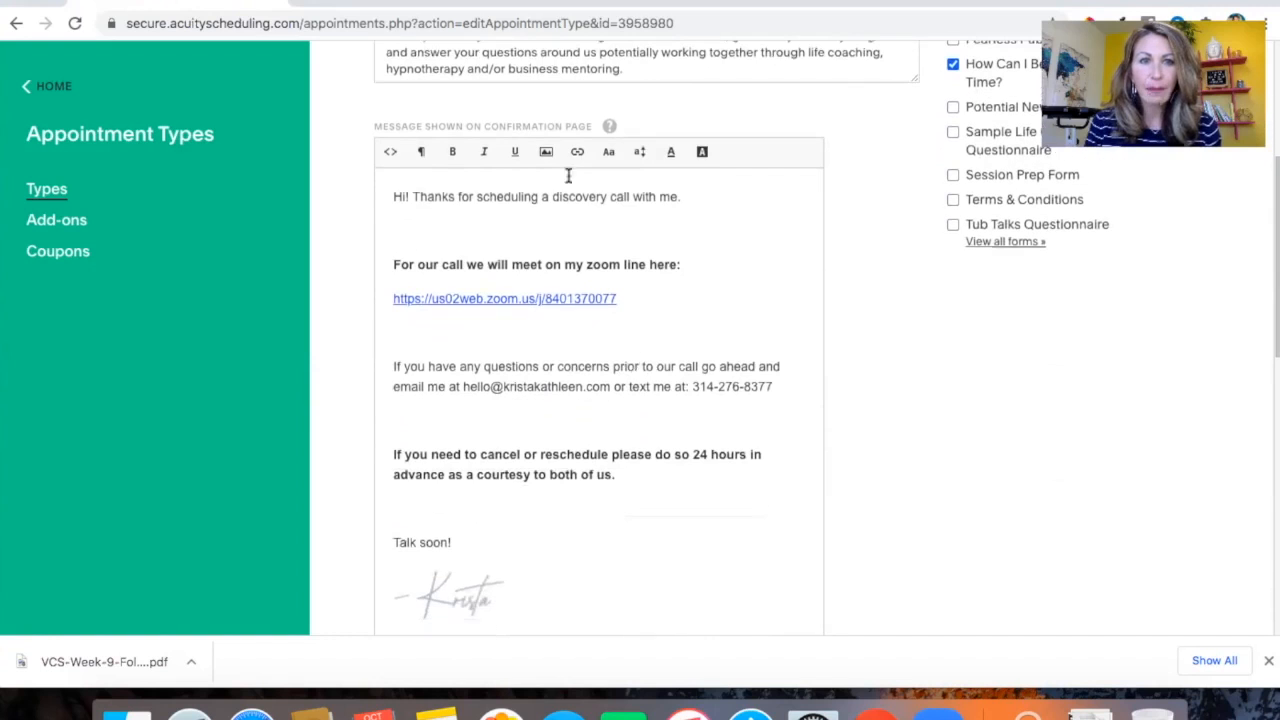
pyautogui.scroll(-1, 655, 284)
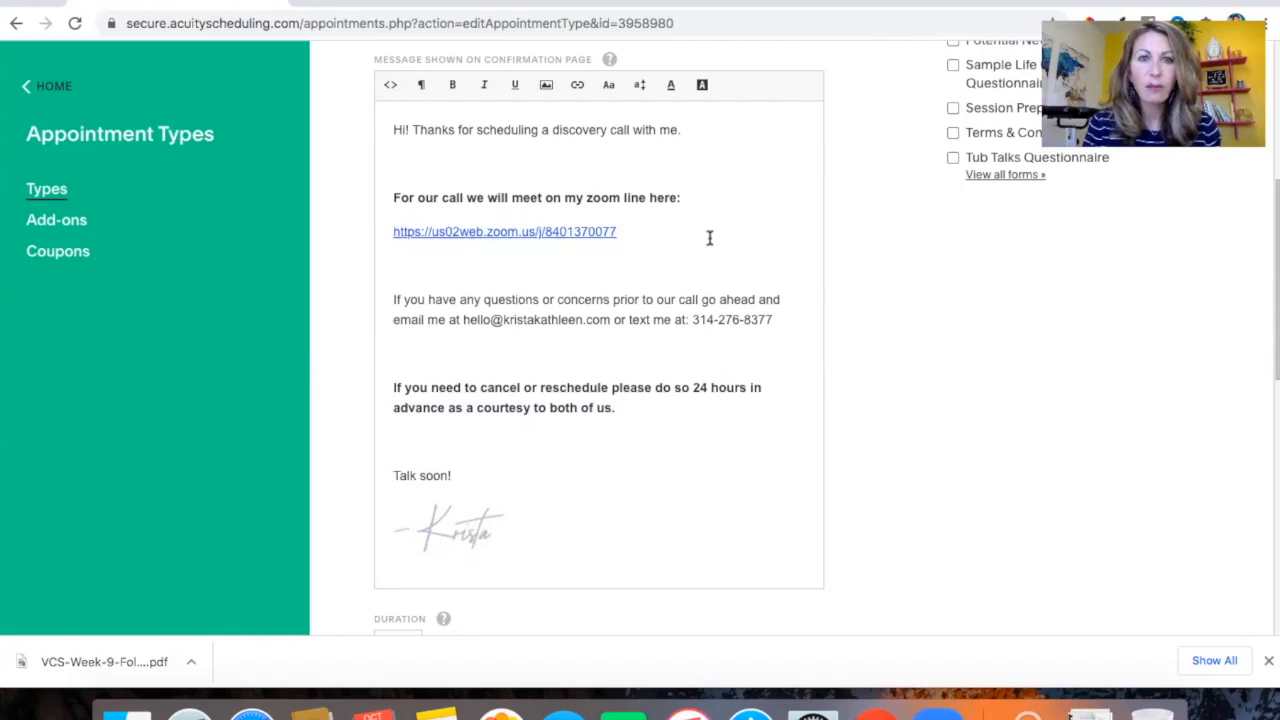
pyautogui.scroll(-1, 669, 284)
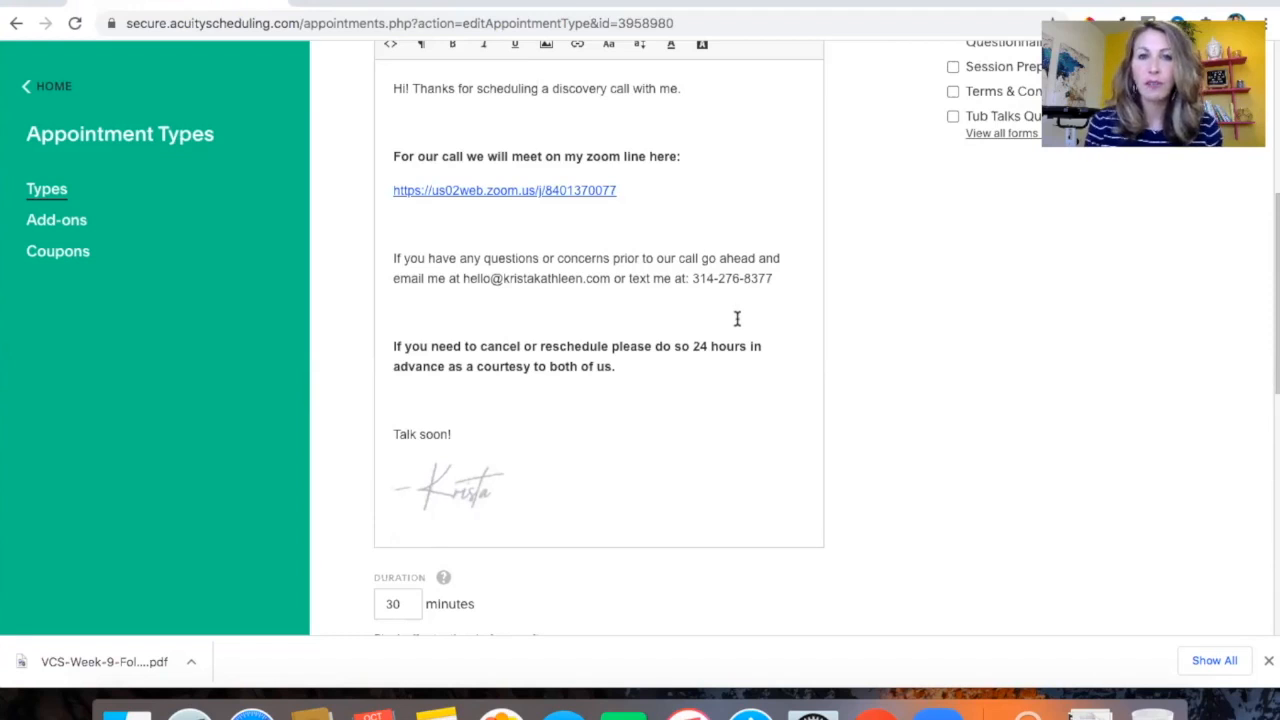
pyautogui.scroll(-1, 666, 314)
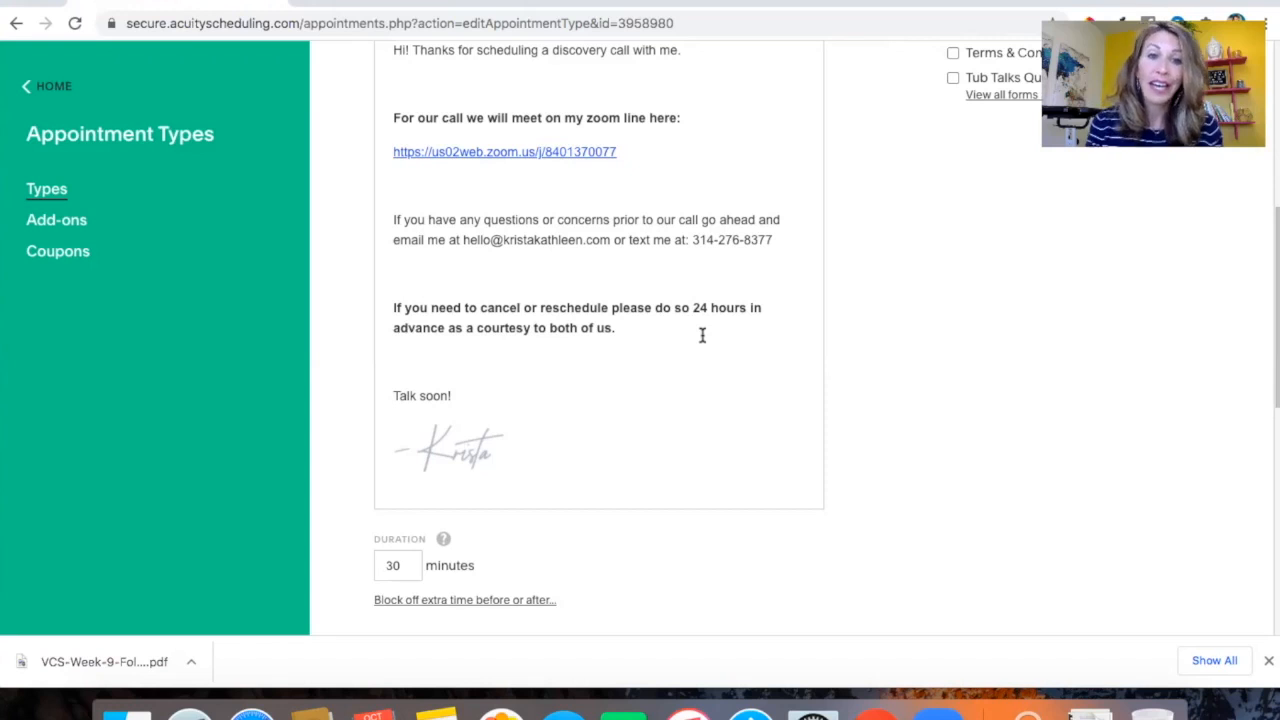
pyautogui.scroll(-5, 697, 437)
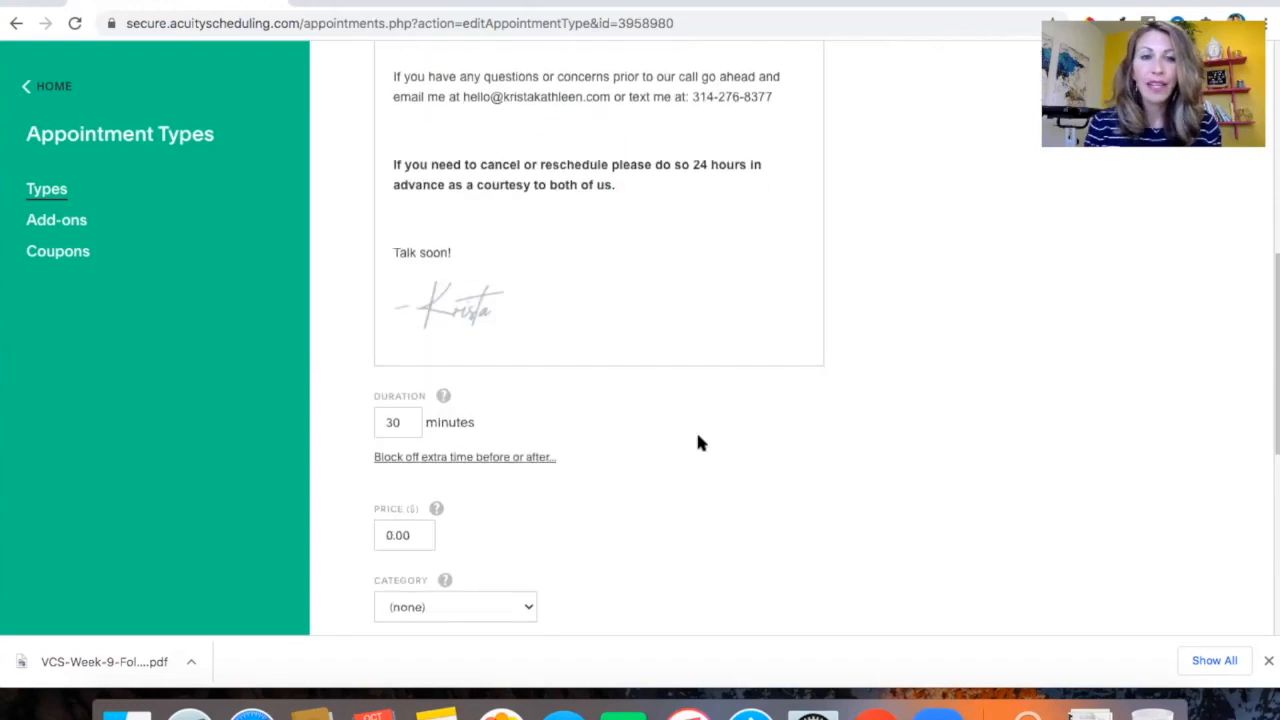
pyautogui.scroll(-5, 699, 443)
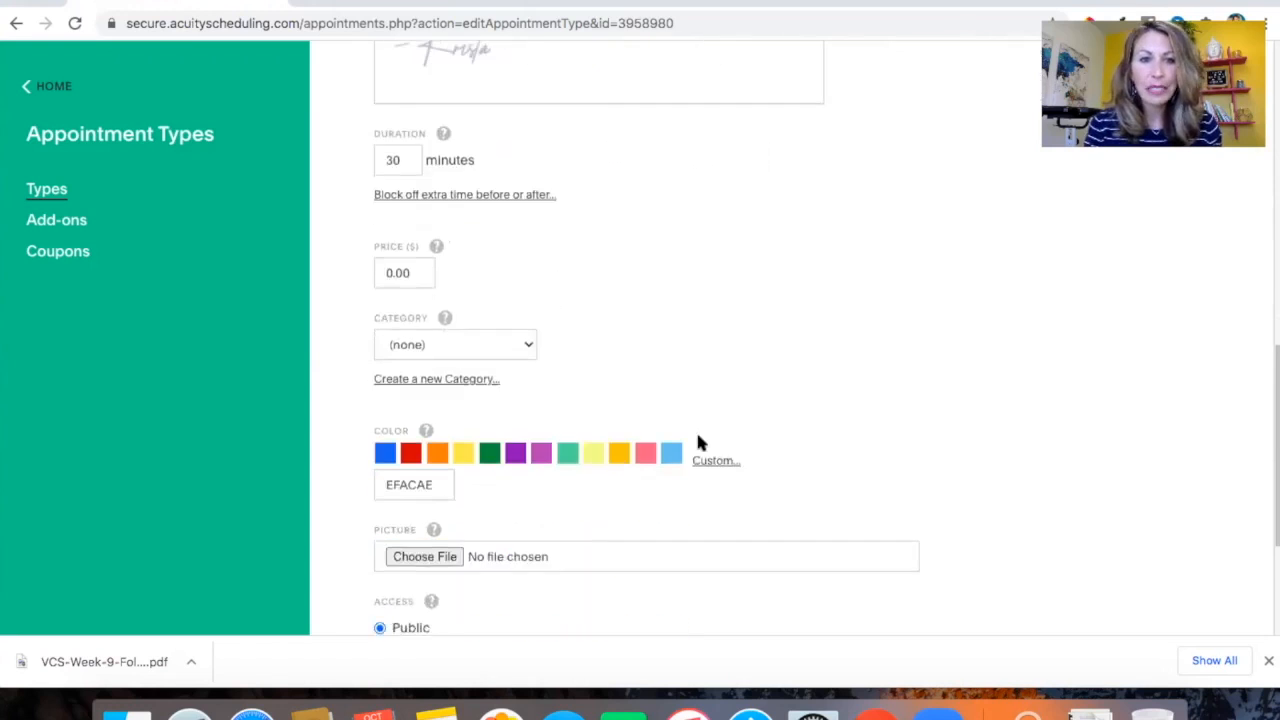
pyautogui.scroll(-1, 698, 443)
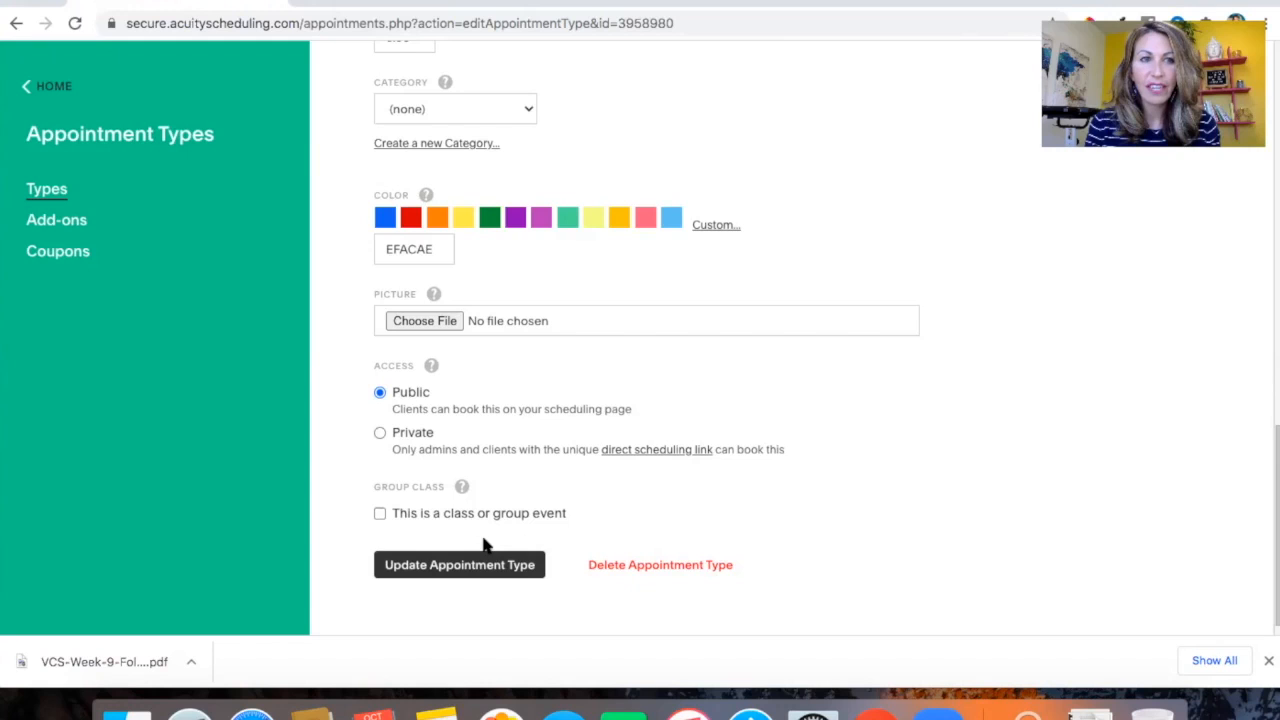
# Return to the home screen and open the Intake Form Questions section
pyautogui.click(44, 87)
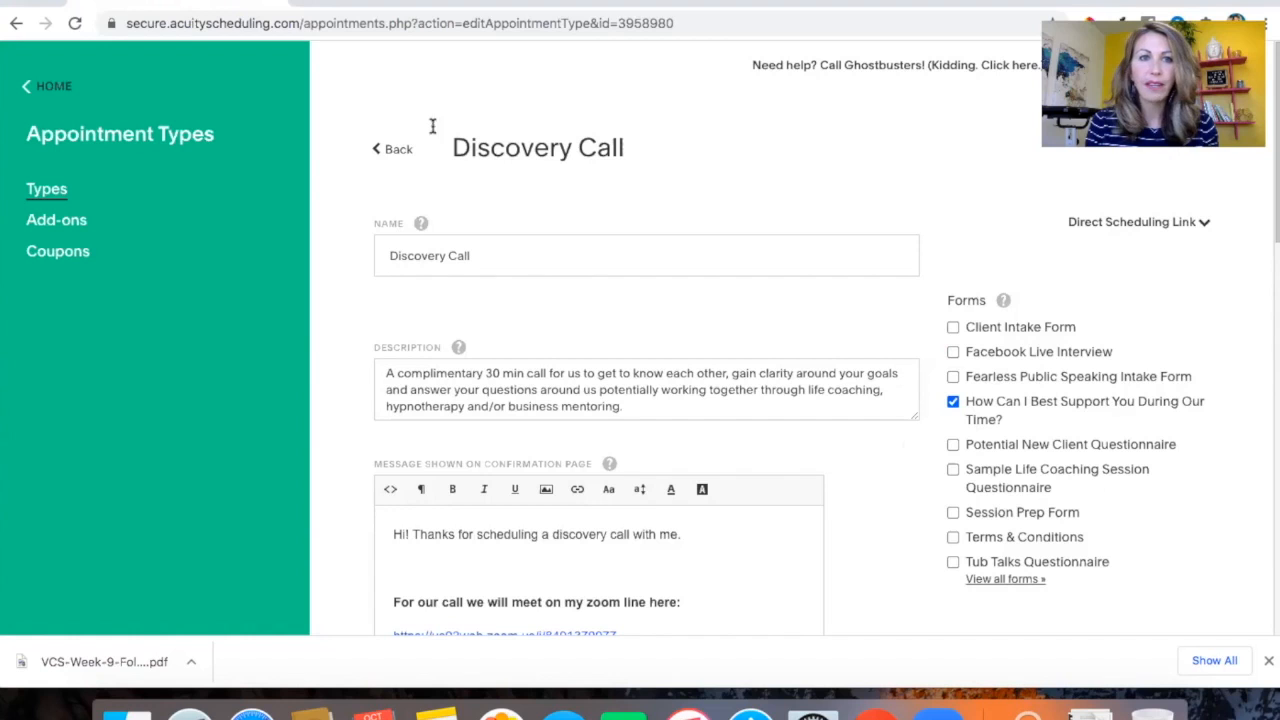
pyautogui.click(28, 87)
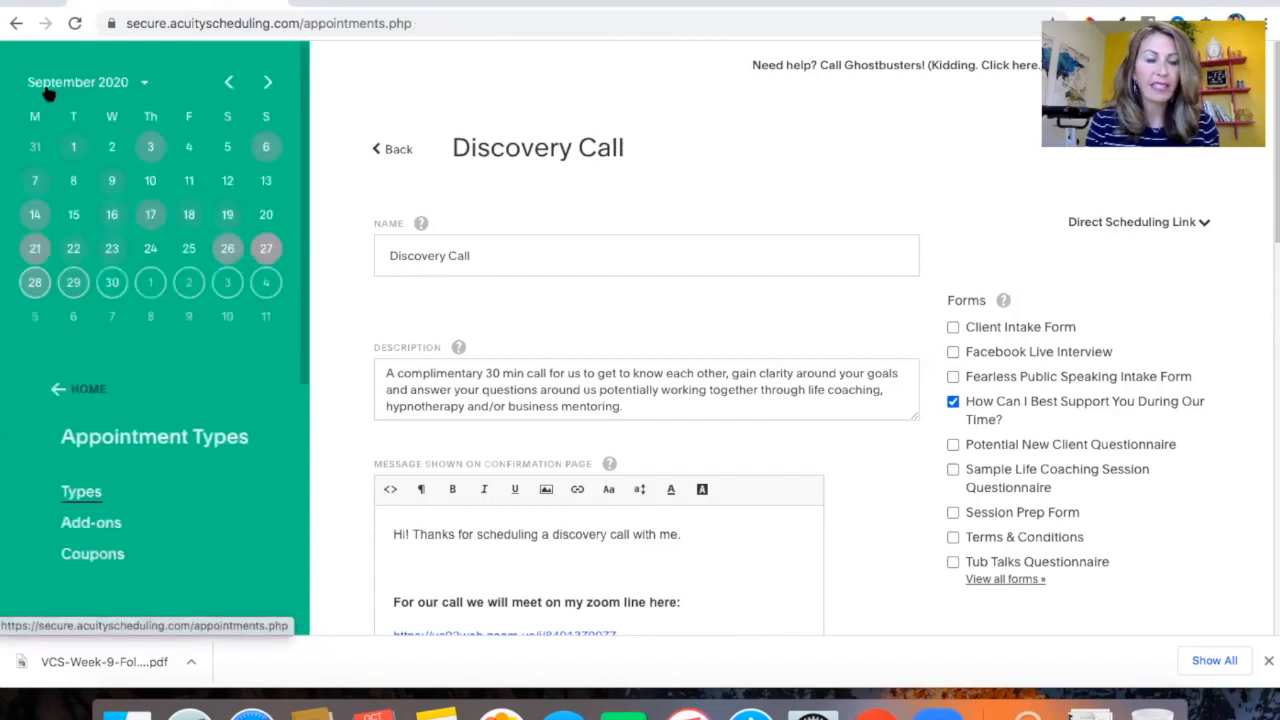
pyautogui.scroll(-4, 157, 360)
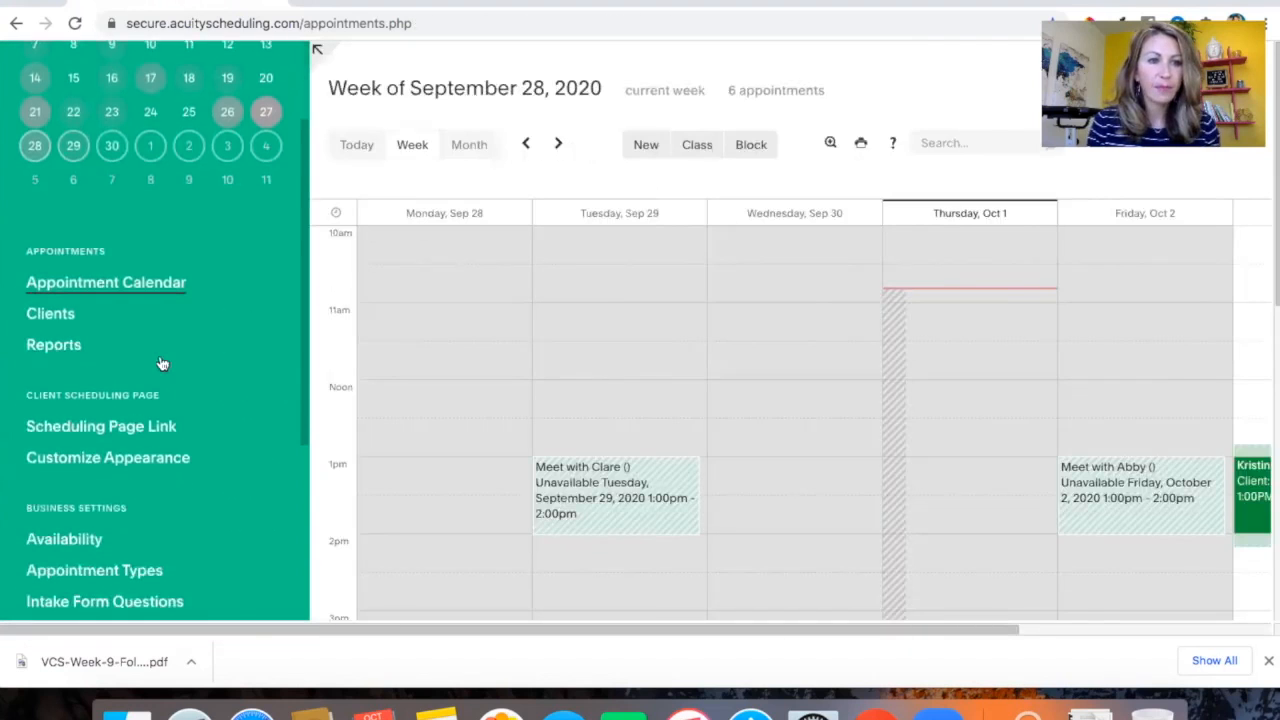
pyautogui.scroll(-2, 140, 420)
pyautogui.click(114, 458)
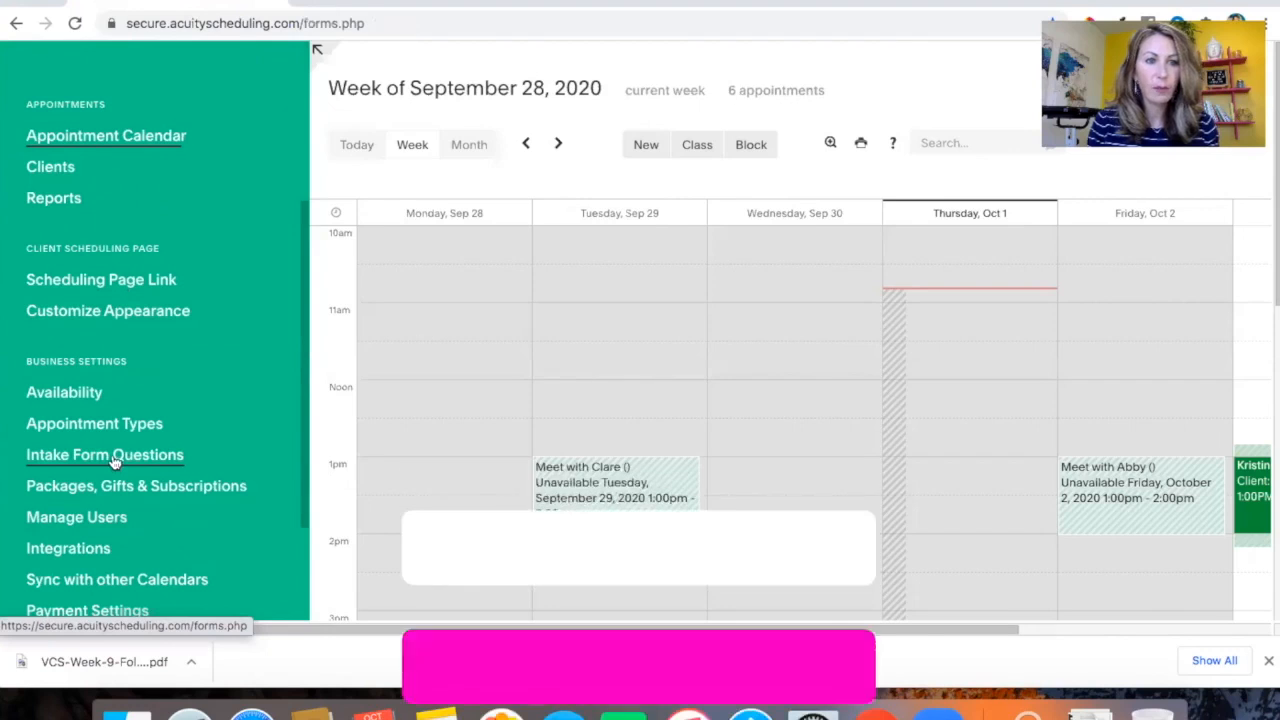
# Start a new custom intake form and add a textbox question to it
pyautogui.scroll(-1, 645, 400)
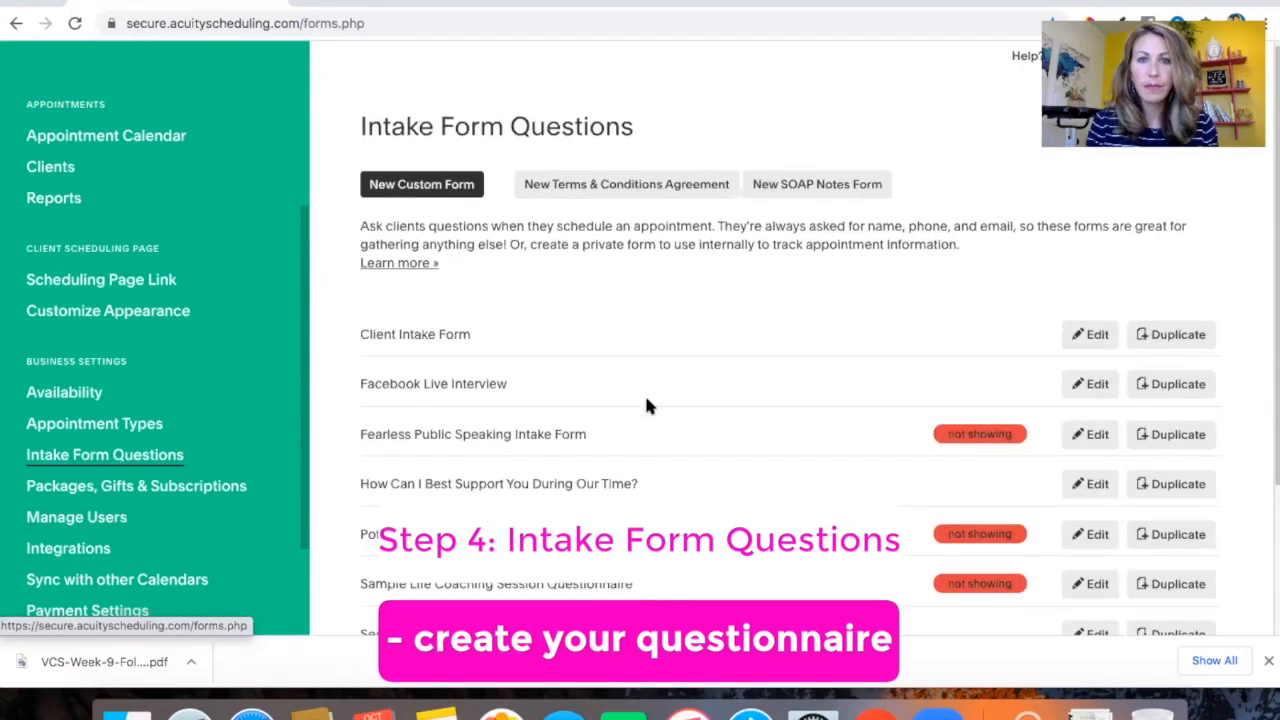
pyautogui.scroll(-1, 645, 400)
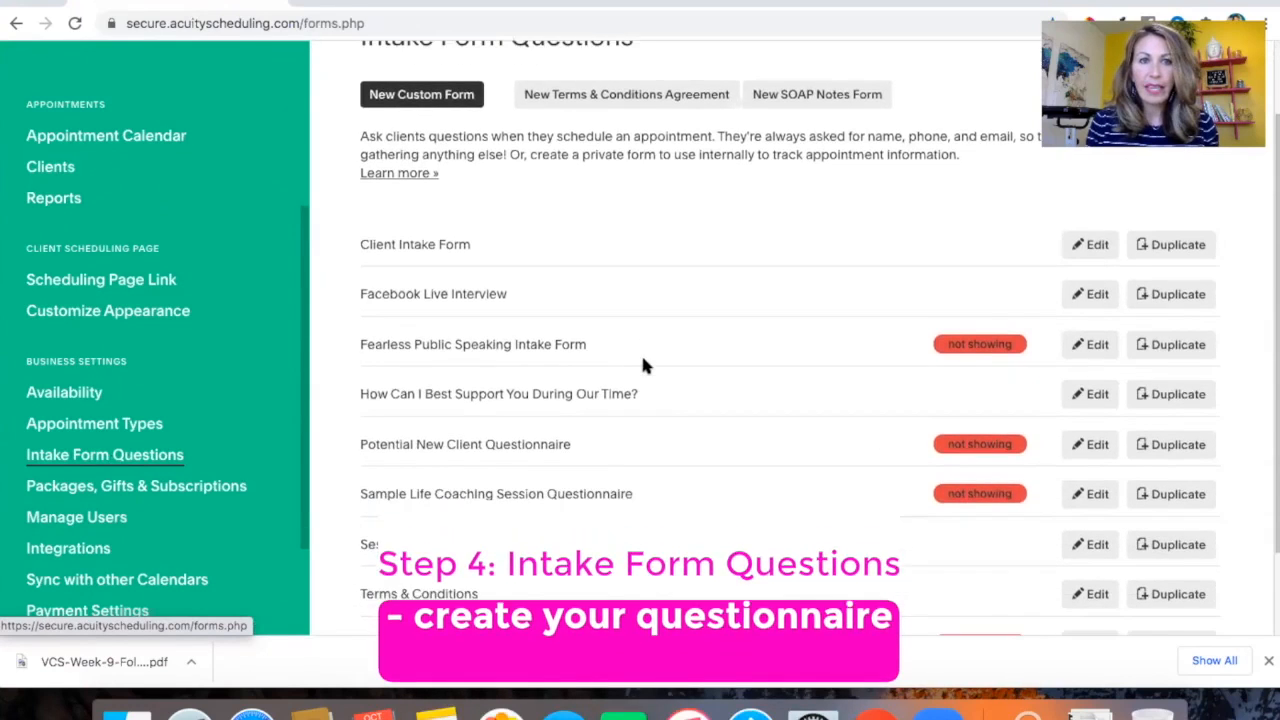
pyautogui.click(422, 94)
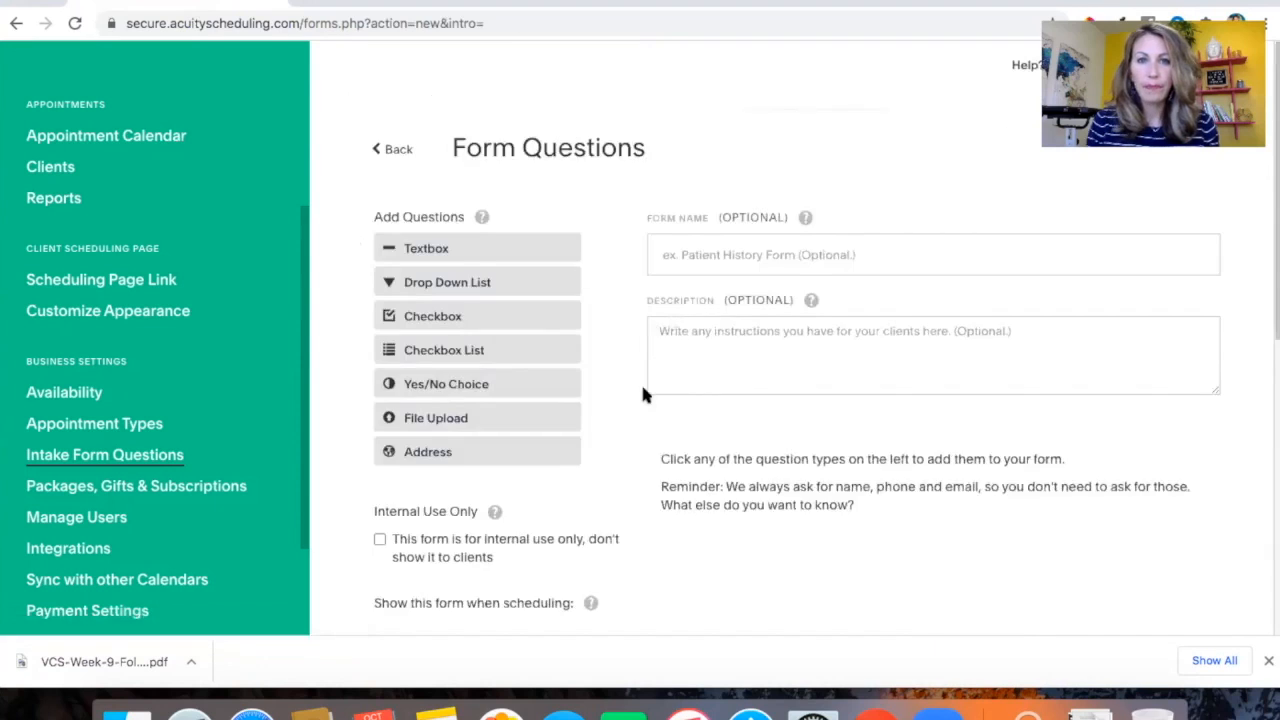
pyautogui.scroll(-1, 643, 395)
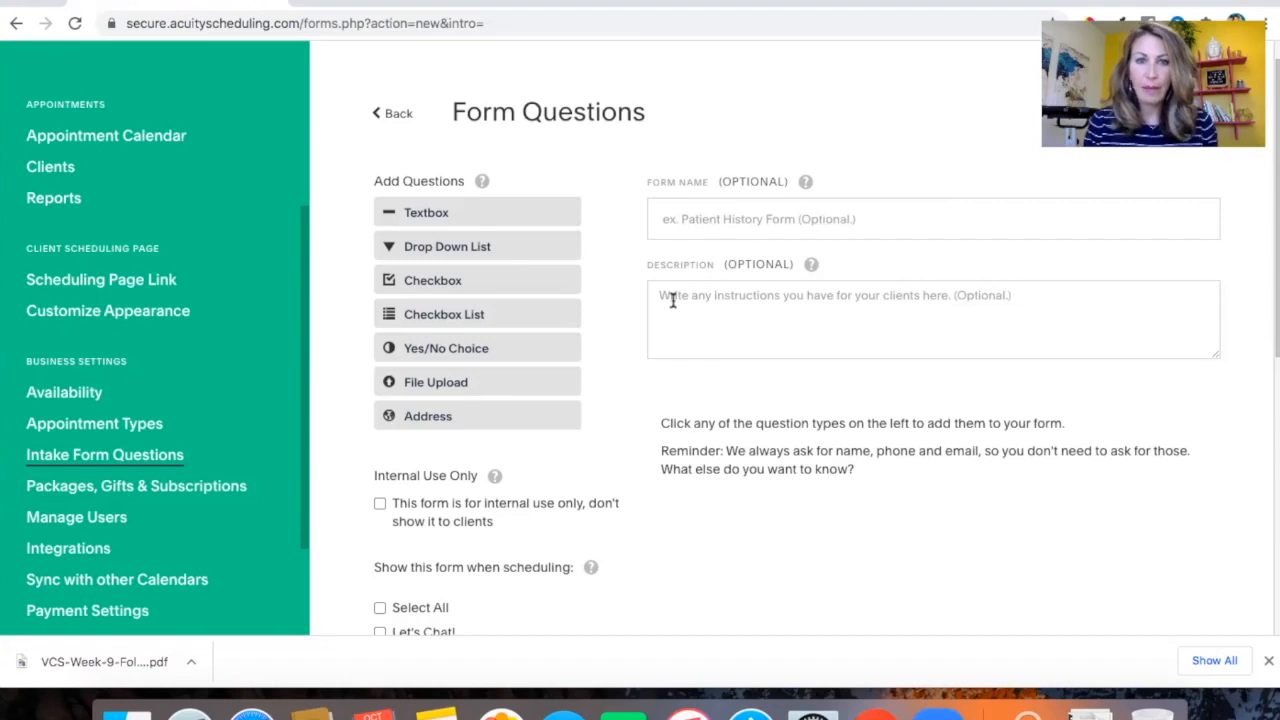
pyautogui.scroll(-2, 857, 300)
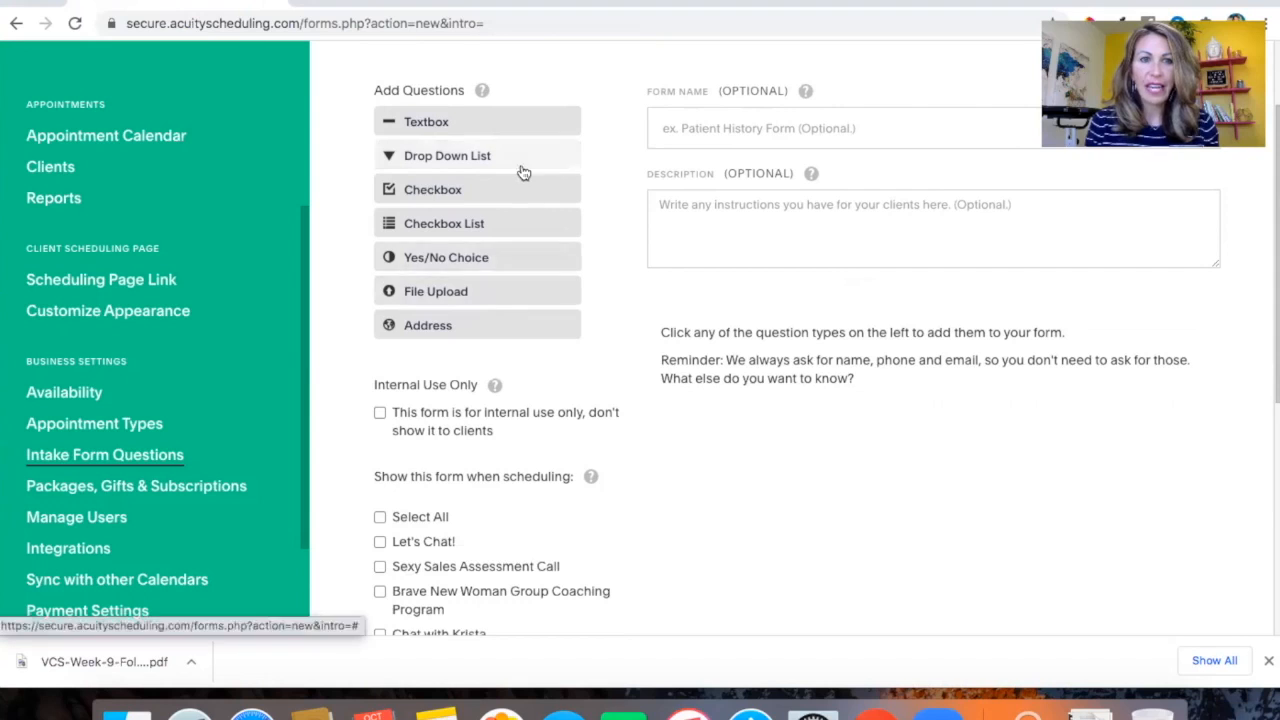
pyautogui.scroll(-2, 523, 171)
pyautogui.scroll(3, 523, 173)
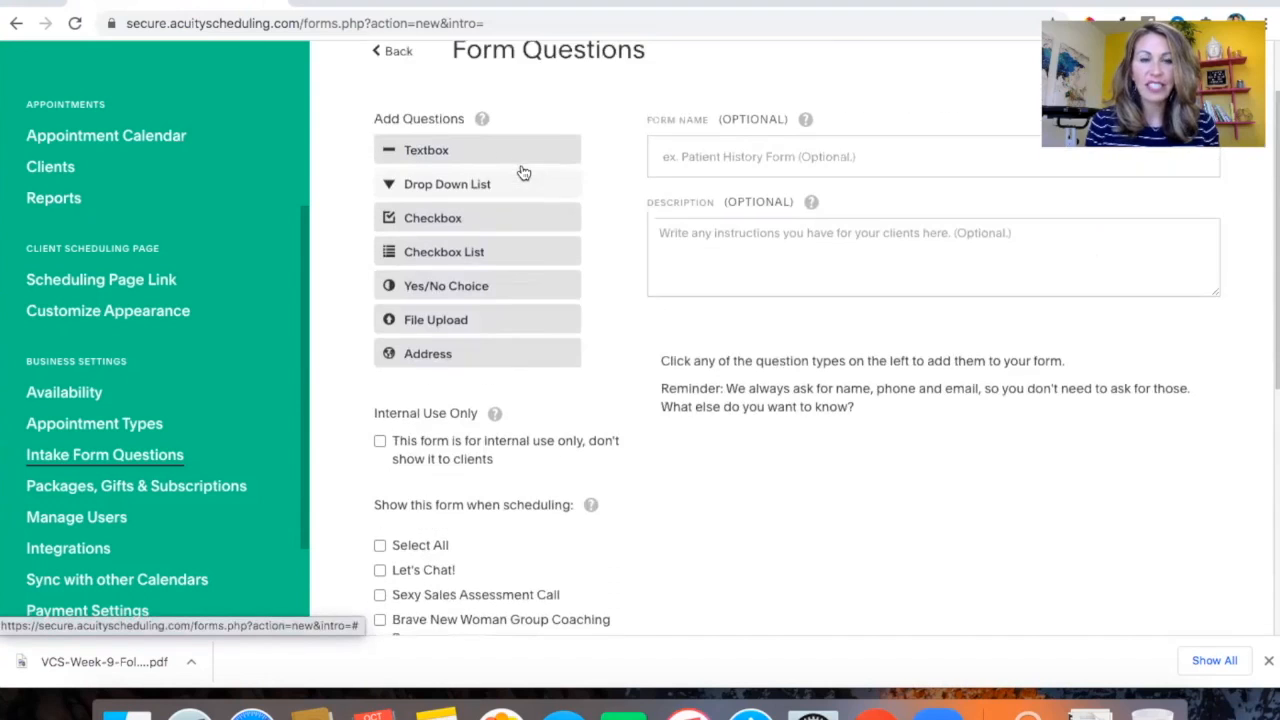
pyautogui.click(452, 160)
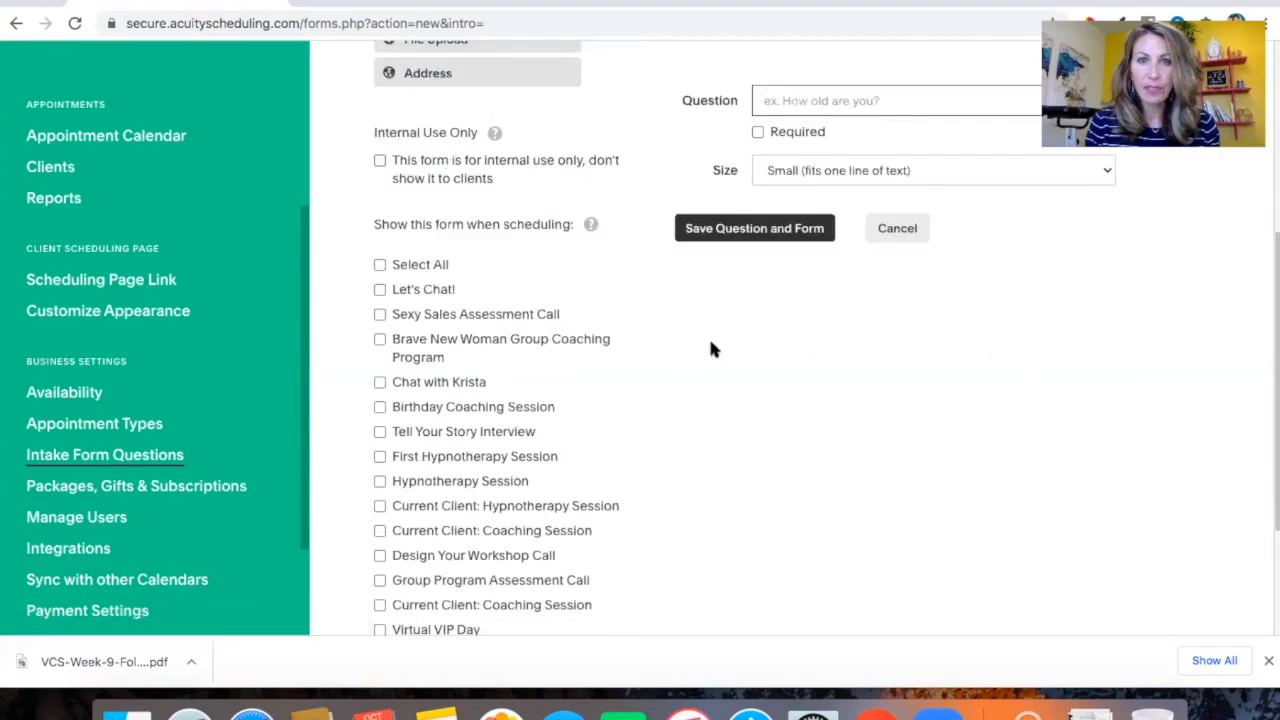
# Enter the textbox question "How did you hear about my services?"
pyautogui.scroll(5, 813, 459)
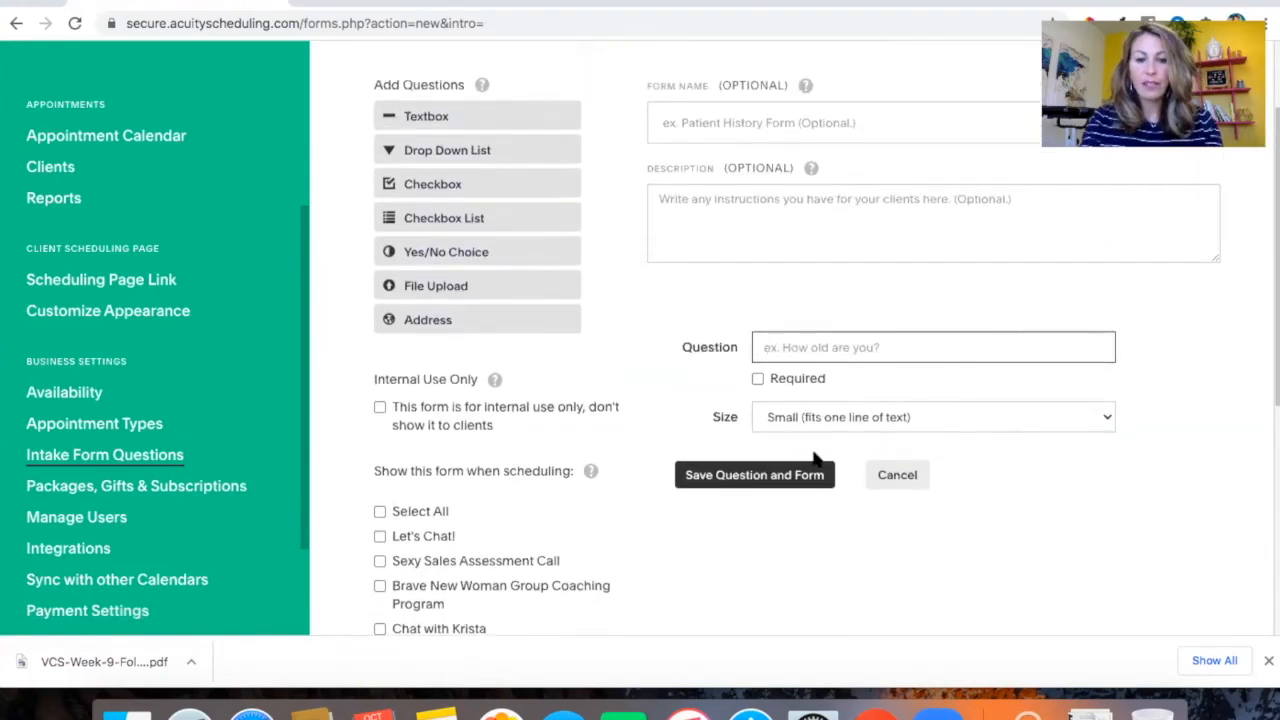
pyautogui.write('How did')
pyautogui.write('you')
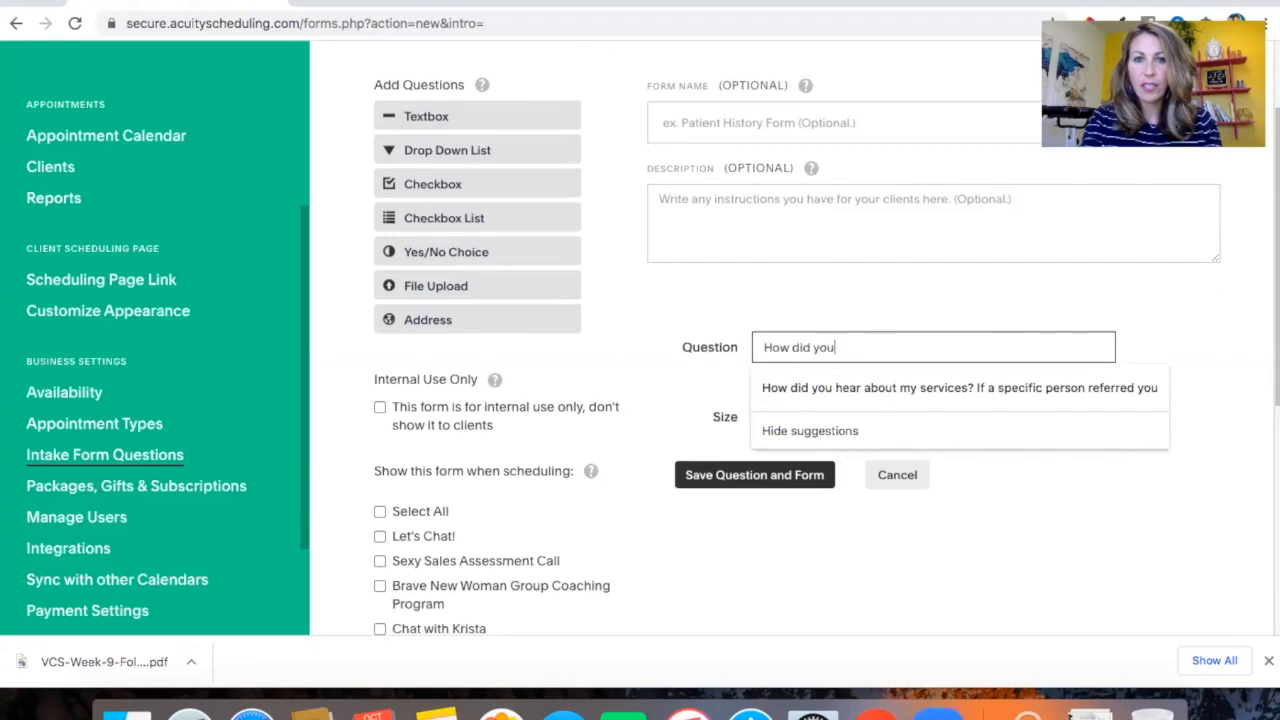
pyautogui.write(' hear about m')
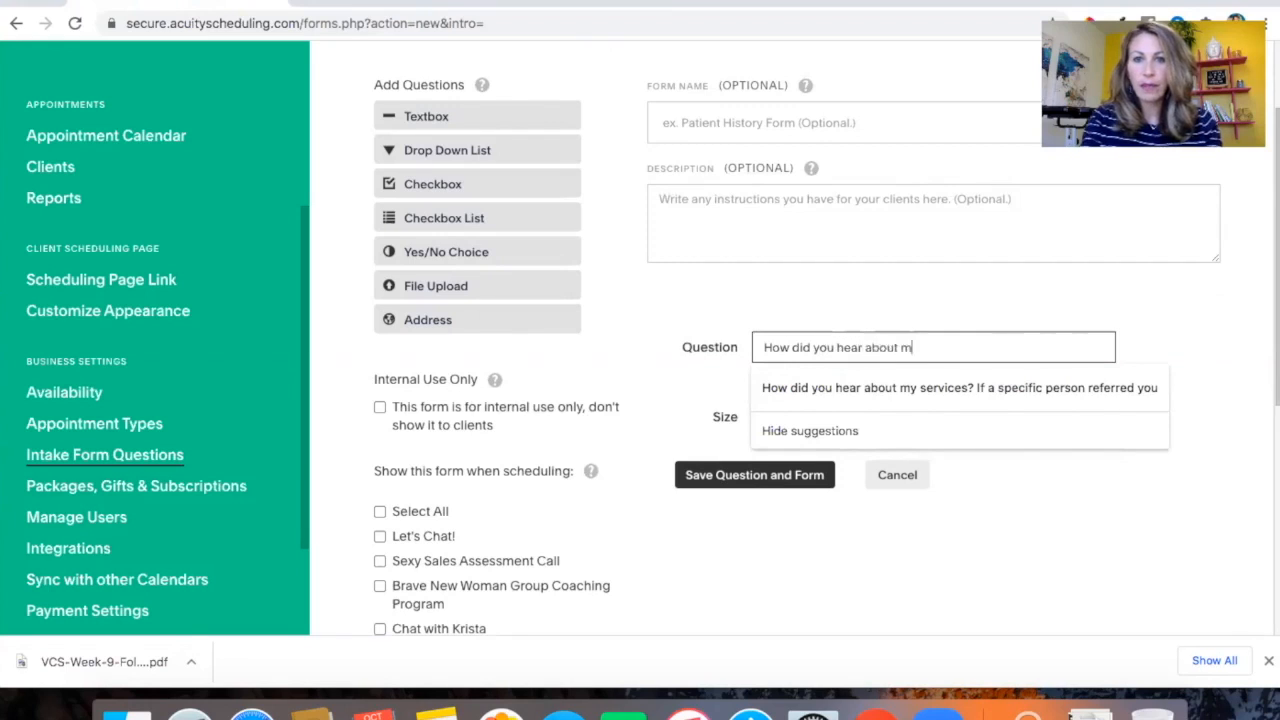
pyautogui.write('y services?')
pyautogui.click(950, 275)
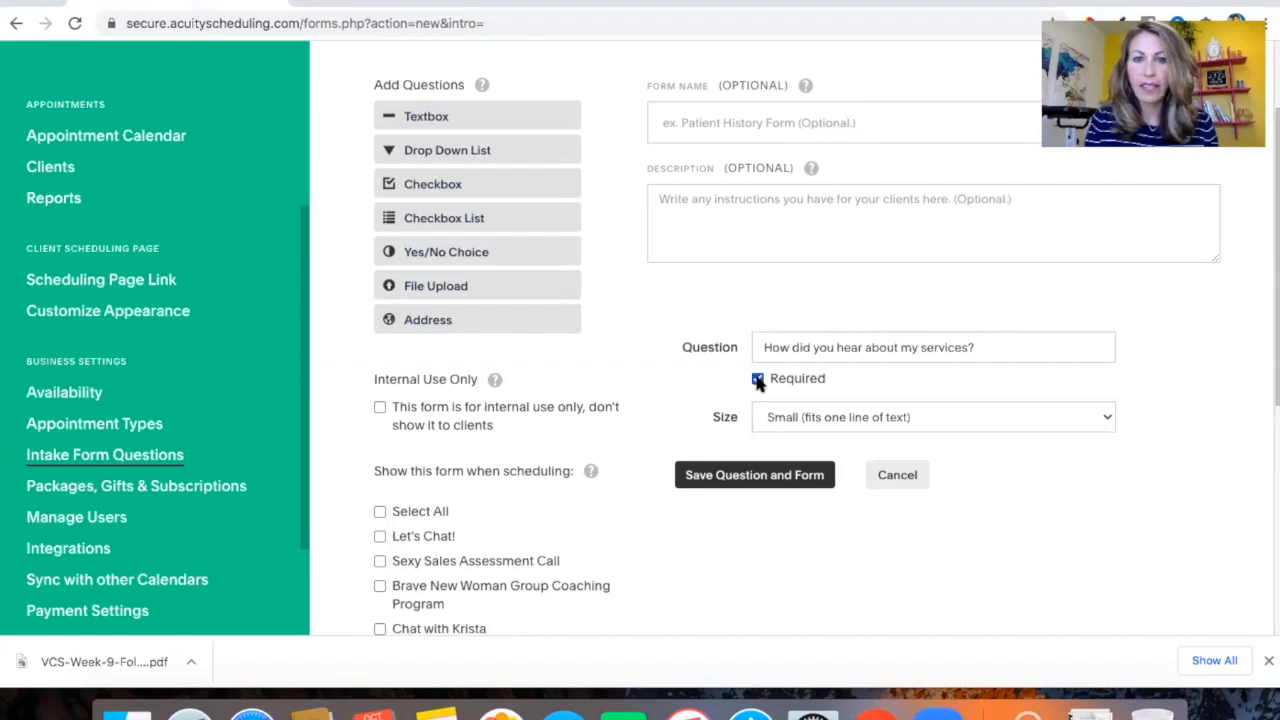
pyautogui.click(941, 417)
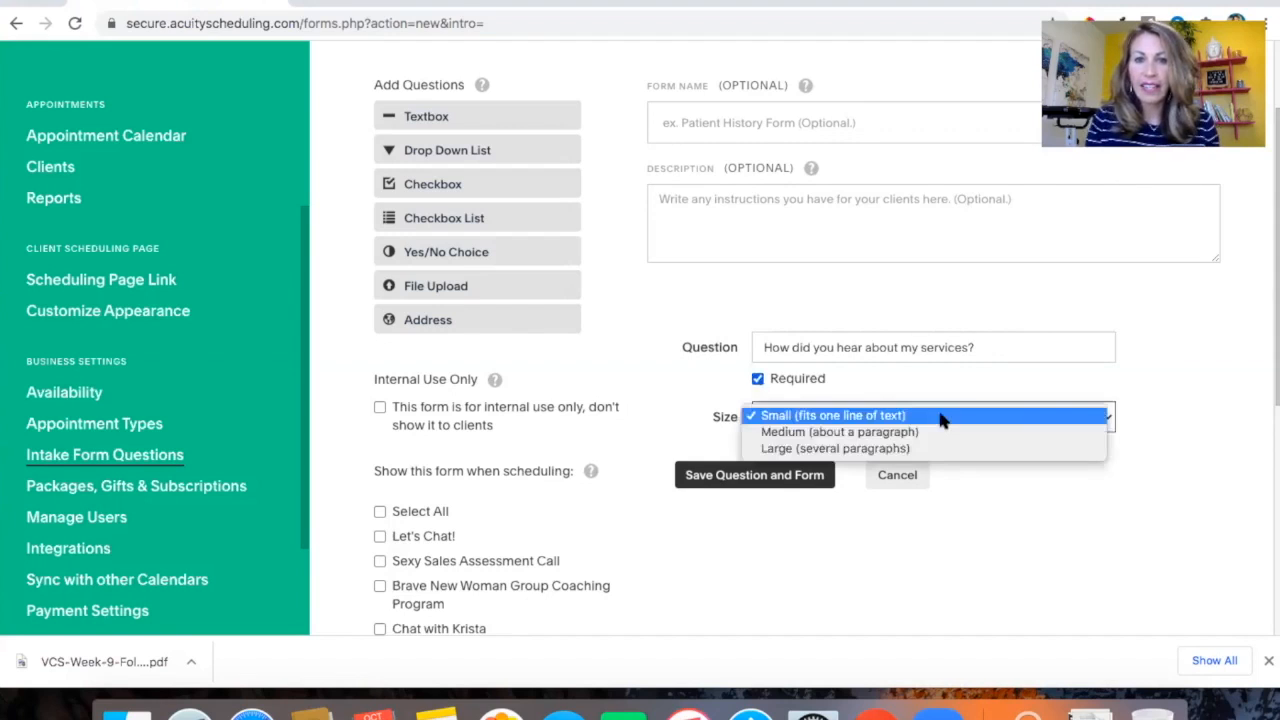
pyautogui.click(655, 352)
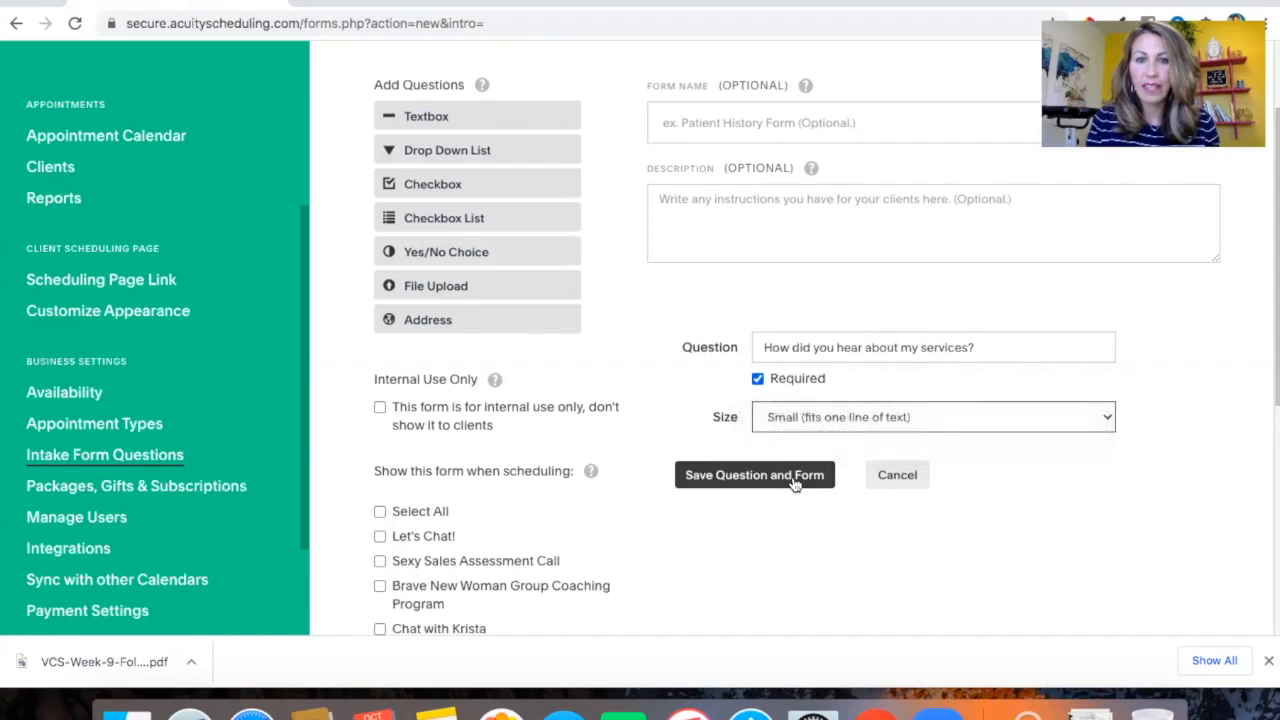
pyautogui.click(757, 380)
# Look through the list of appointment types the new form can be shown for when scheduling
pyautogui.scroll(-5, 586, 371)
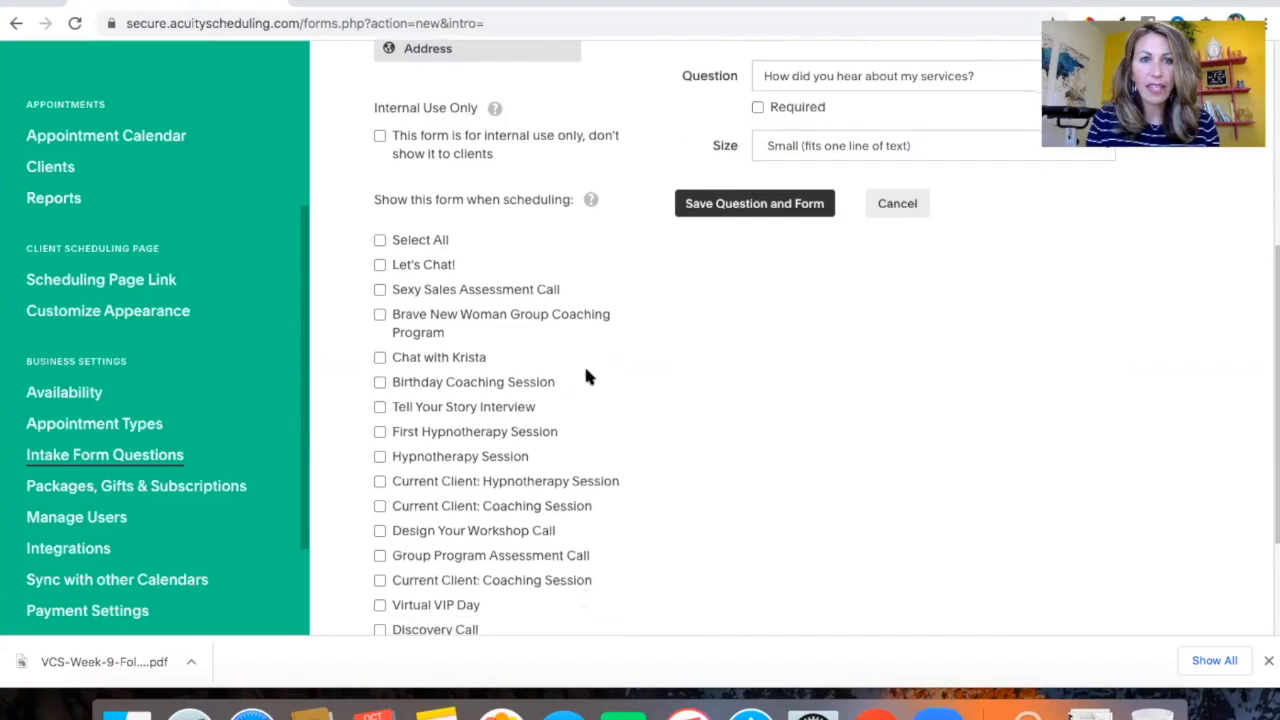
pyautogui.scroll(-2, 480, 523)
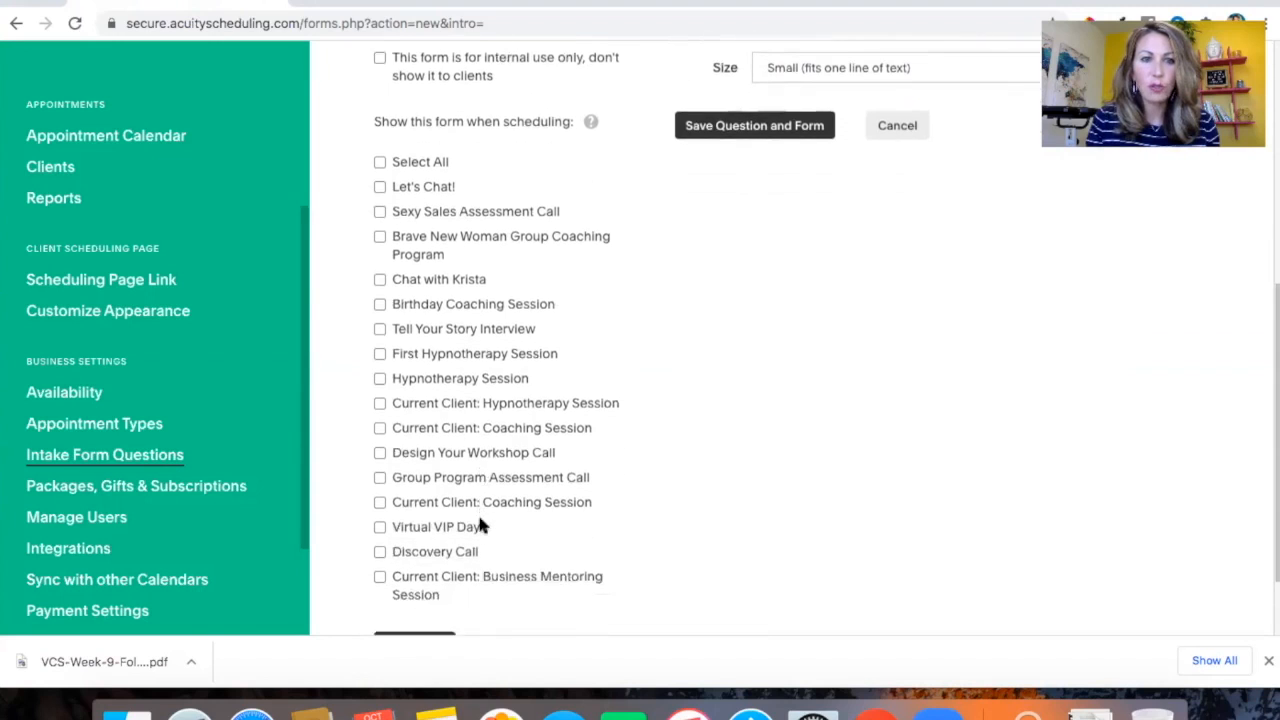
pyautogui.scroll(-1, 453, 410)
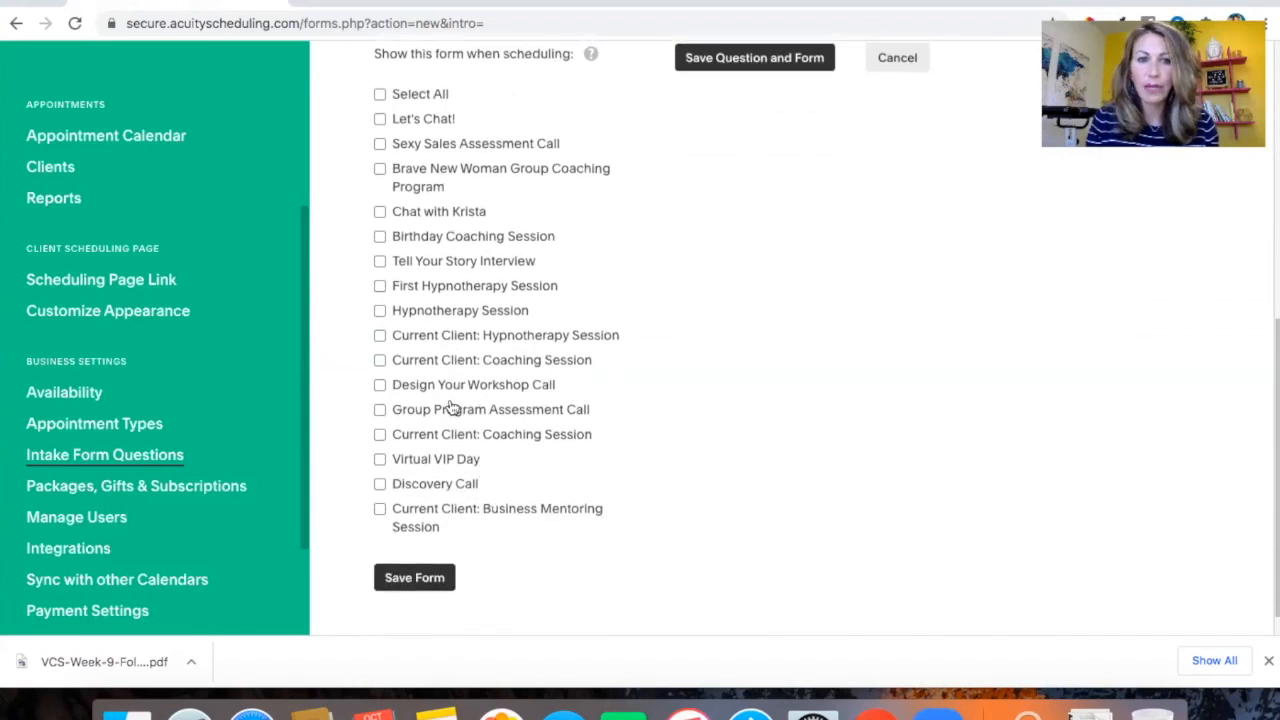
pyautogui.scroll(10, 450, 407)
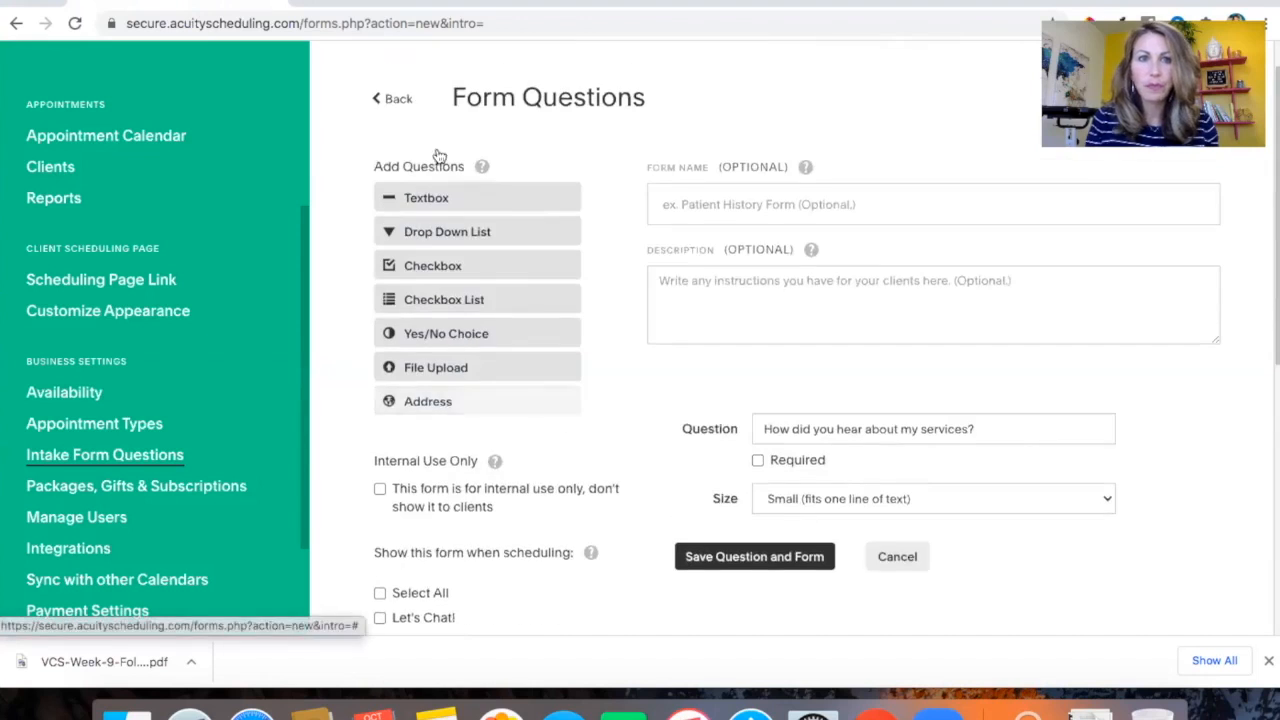
# Abandon the unsaved new form and browse the list of existing intake forms
pyautogui.click(396, 101)
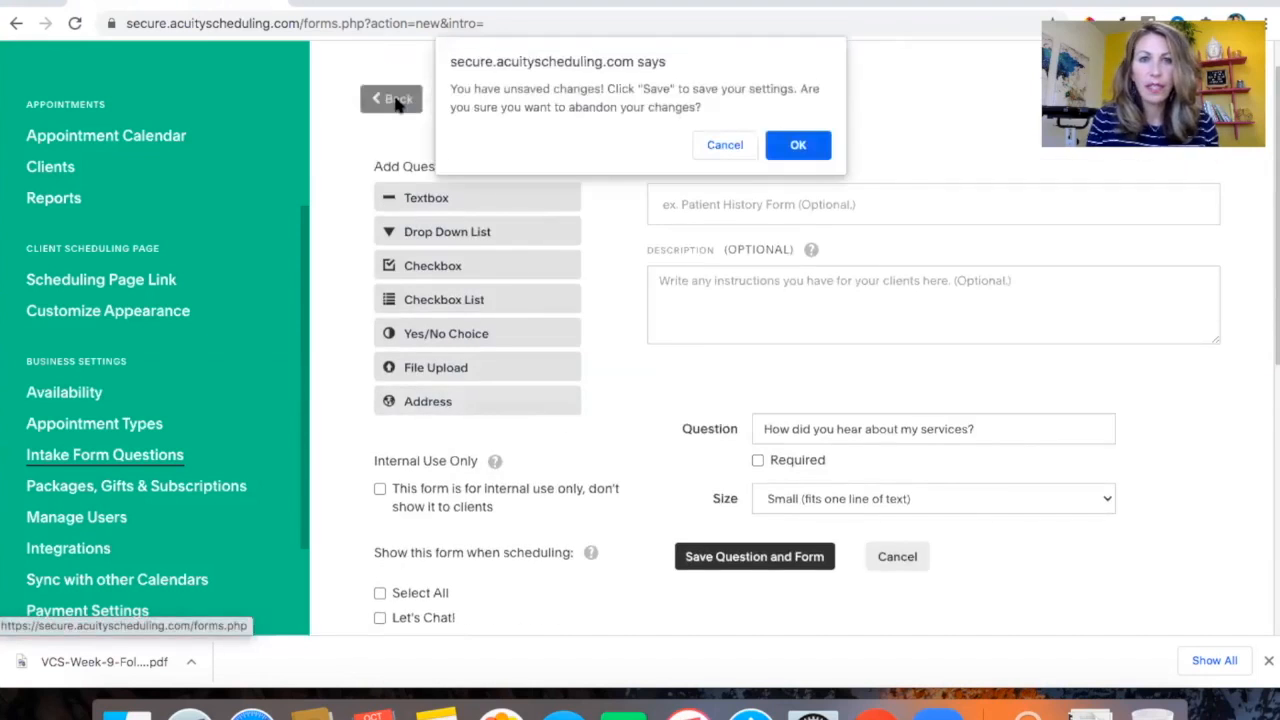
pyautogui.click(810, 142)
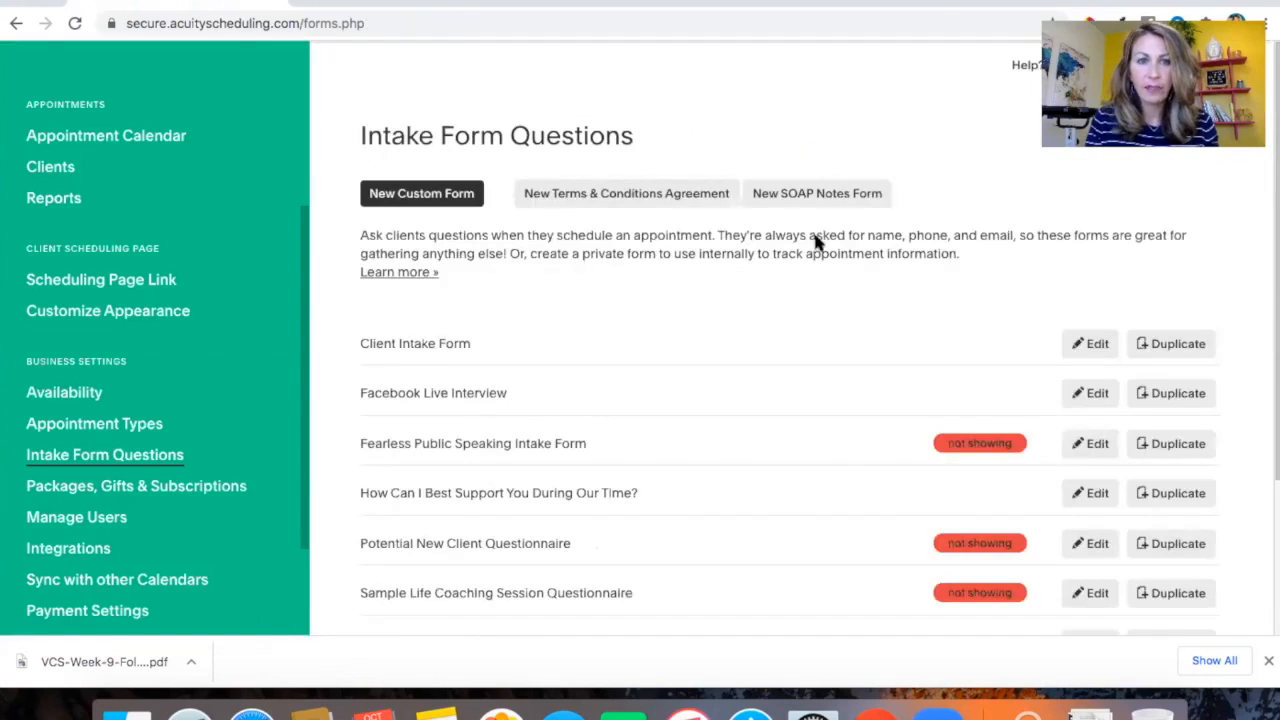
pyautogui.scroll(-3, 837, 446)
pyautogui.scroll(-2, 840, 446)
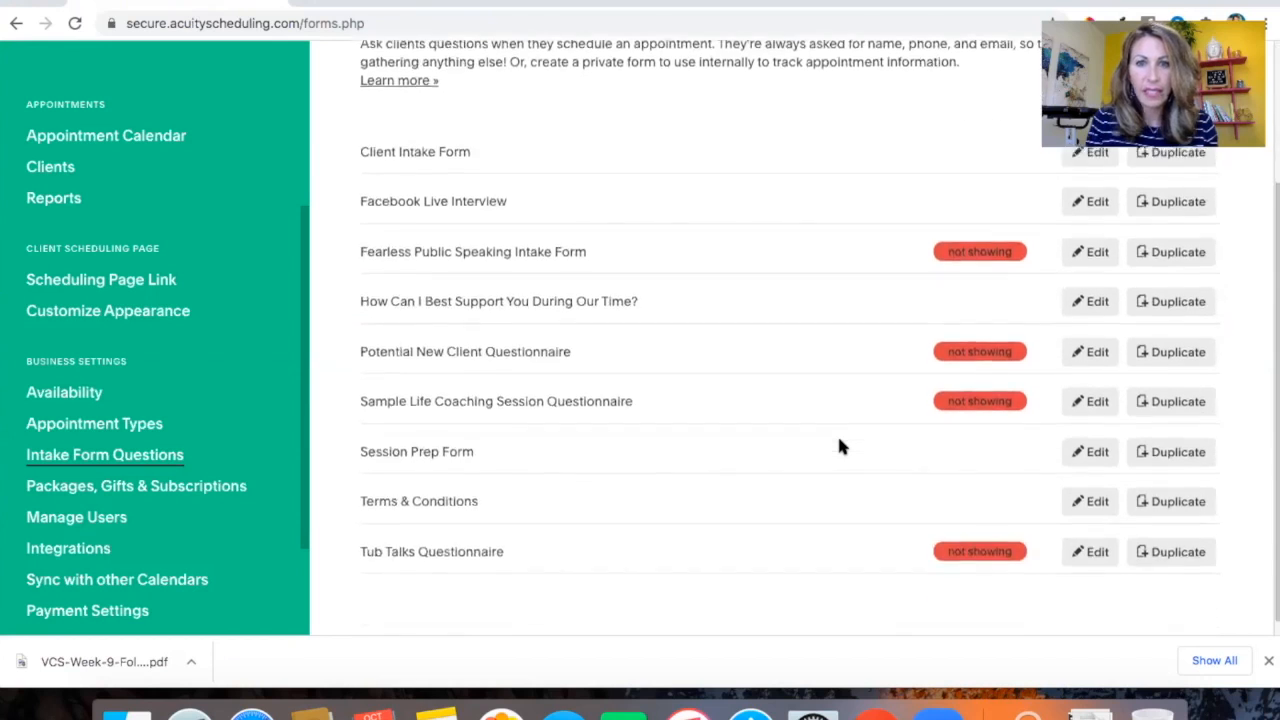
pyautogui.scroll(1, 840, 446)
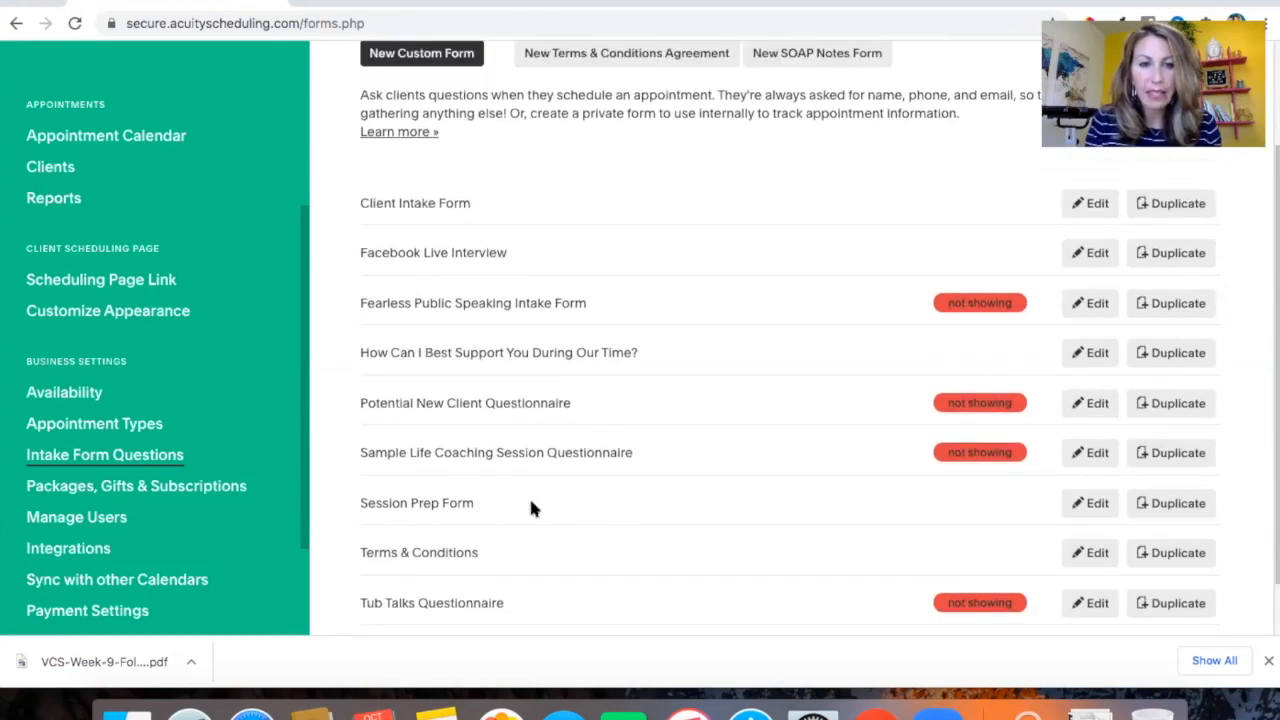
pyautogui.scroll(-1, 531, 505)
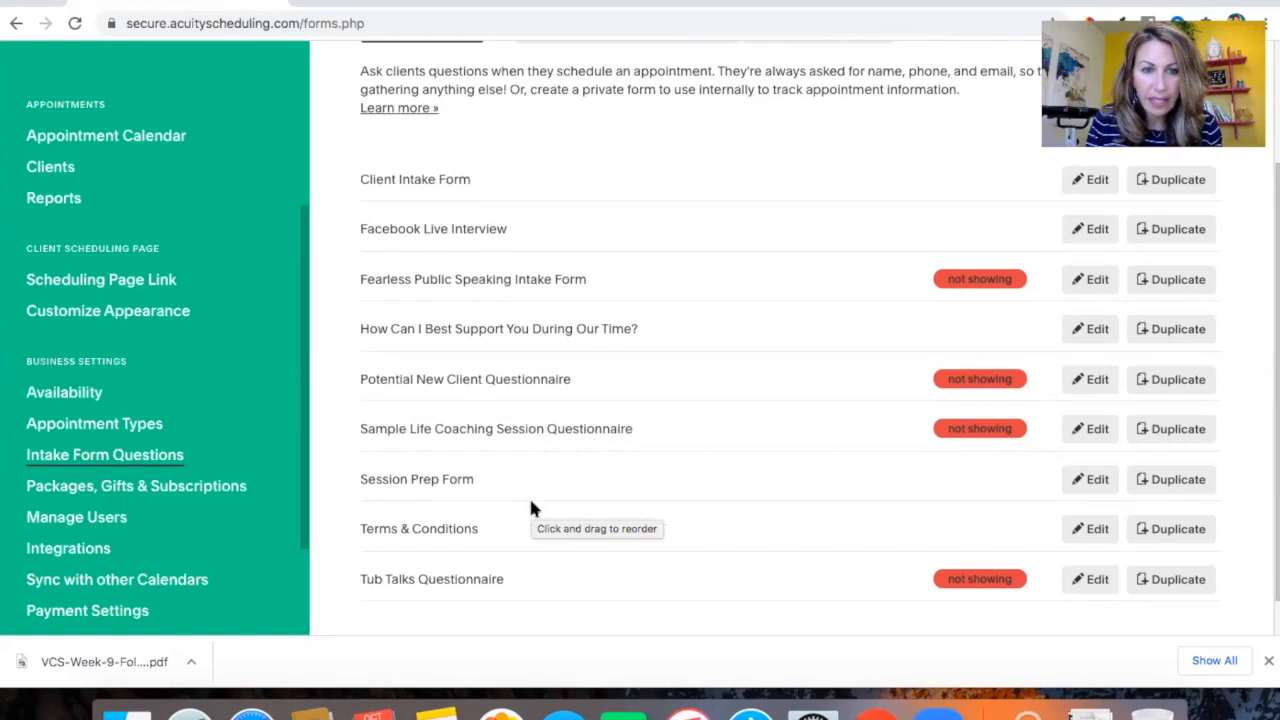
pyautogui.scroll(1, 531, 505)
pyautogui.scroll(-1, 531, 509)
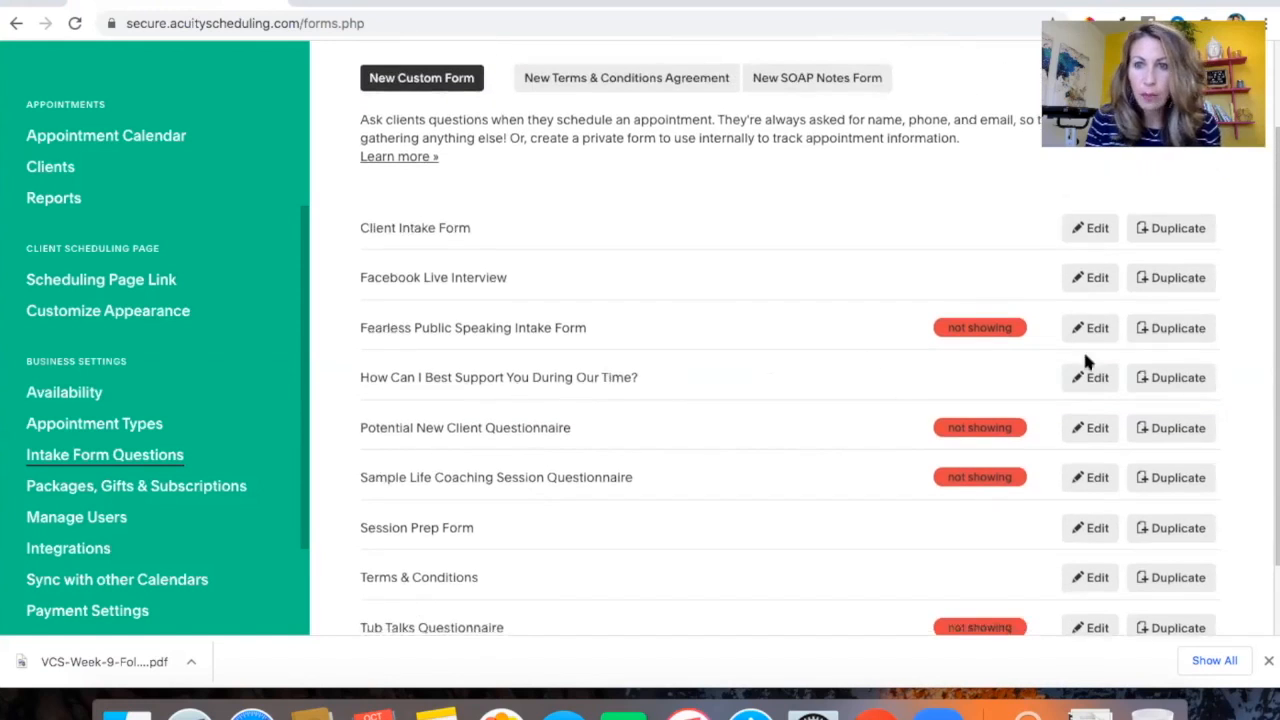
# Open the "How Can I Best Support You During Our Time?" form and review its questions and selected appointment types
pyautogui.click(1093, 377)
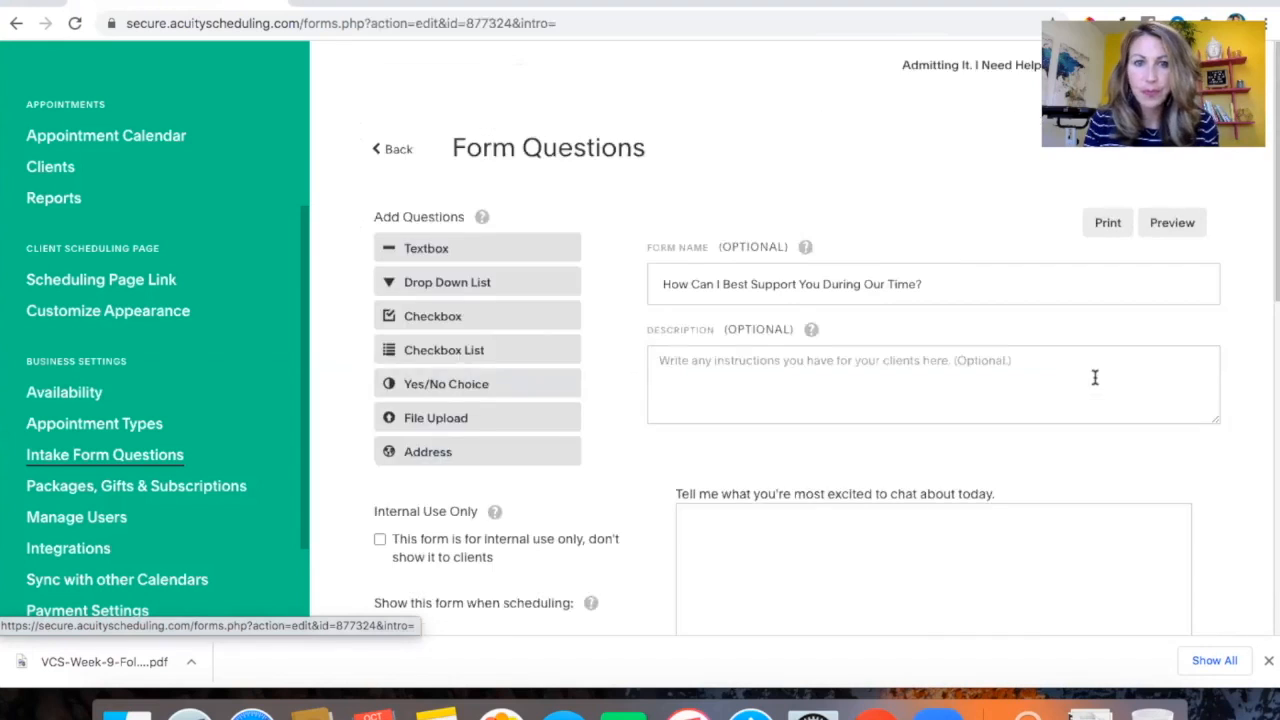
pyautogui.scroll(-3, 797, 386)
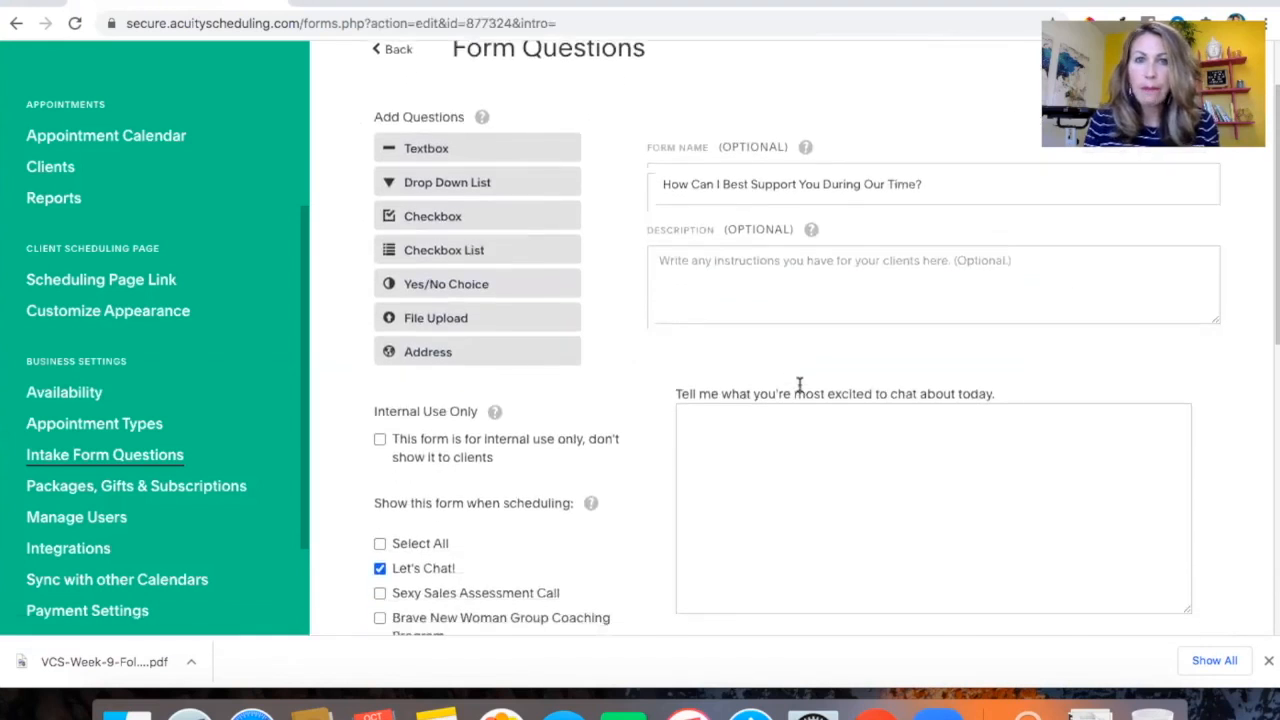
pyautogui.moveTo(799, 385)
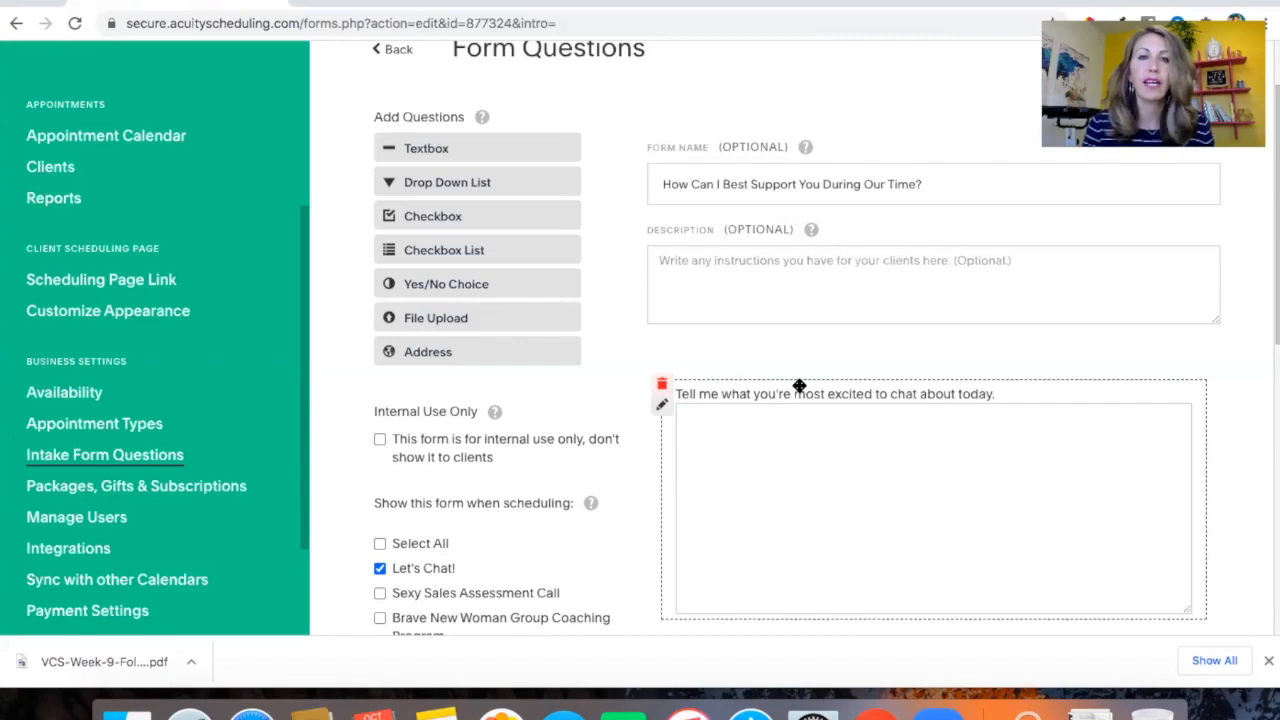
pyautogui.scroll(-5, 834, 344)
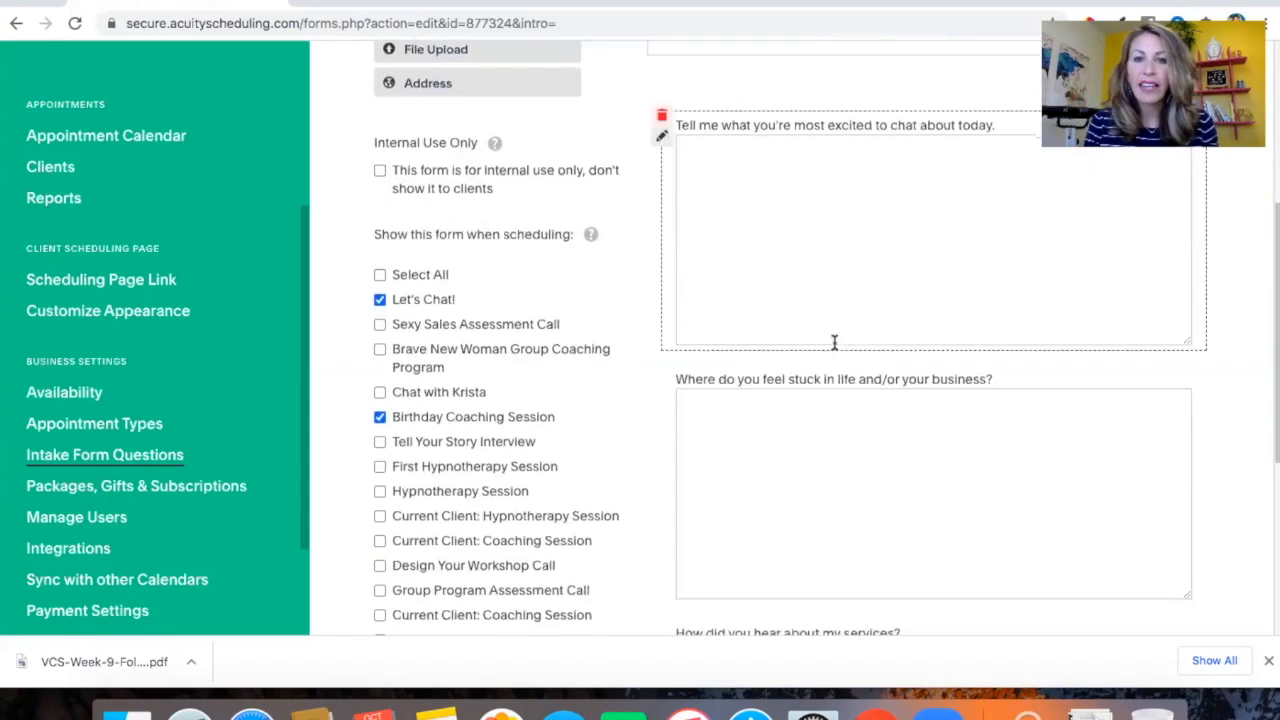
pyautogui.scroll(4, 834, 343)
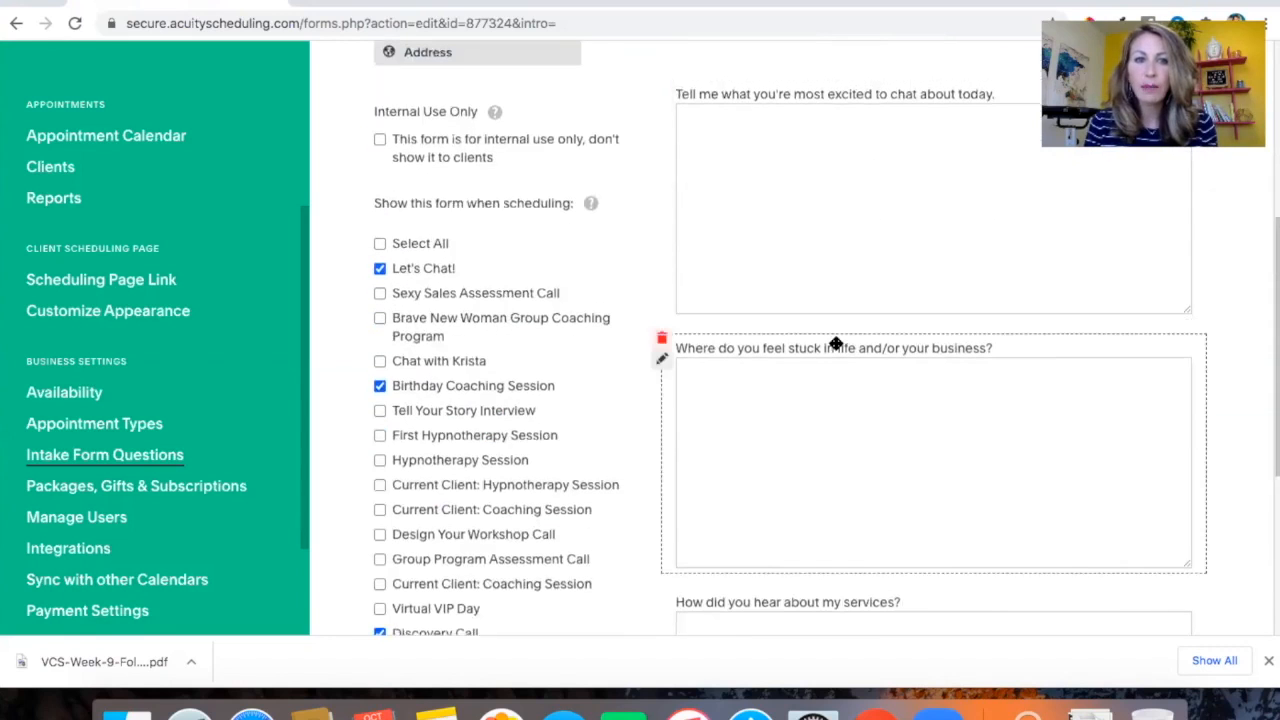
pyautogui.scroll(3, 836, 343)
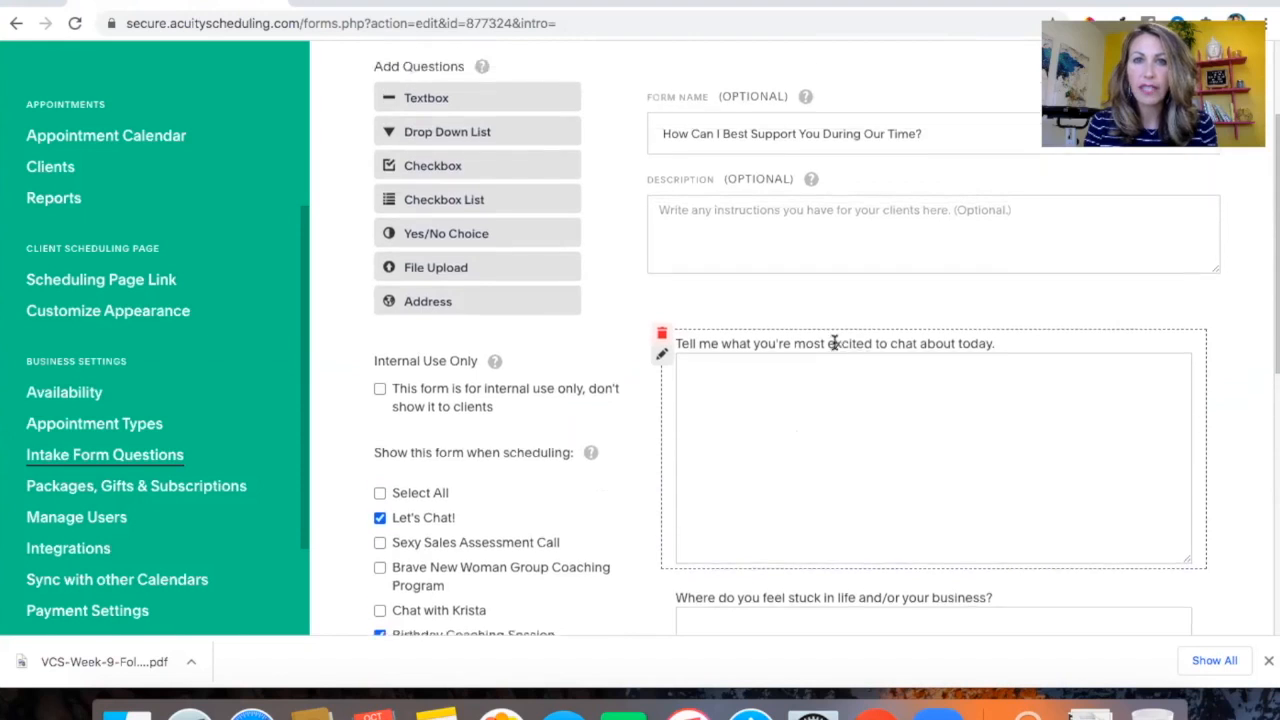
pyautogui.scroll(-1, 937, 340)
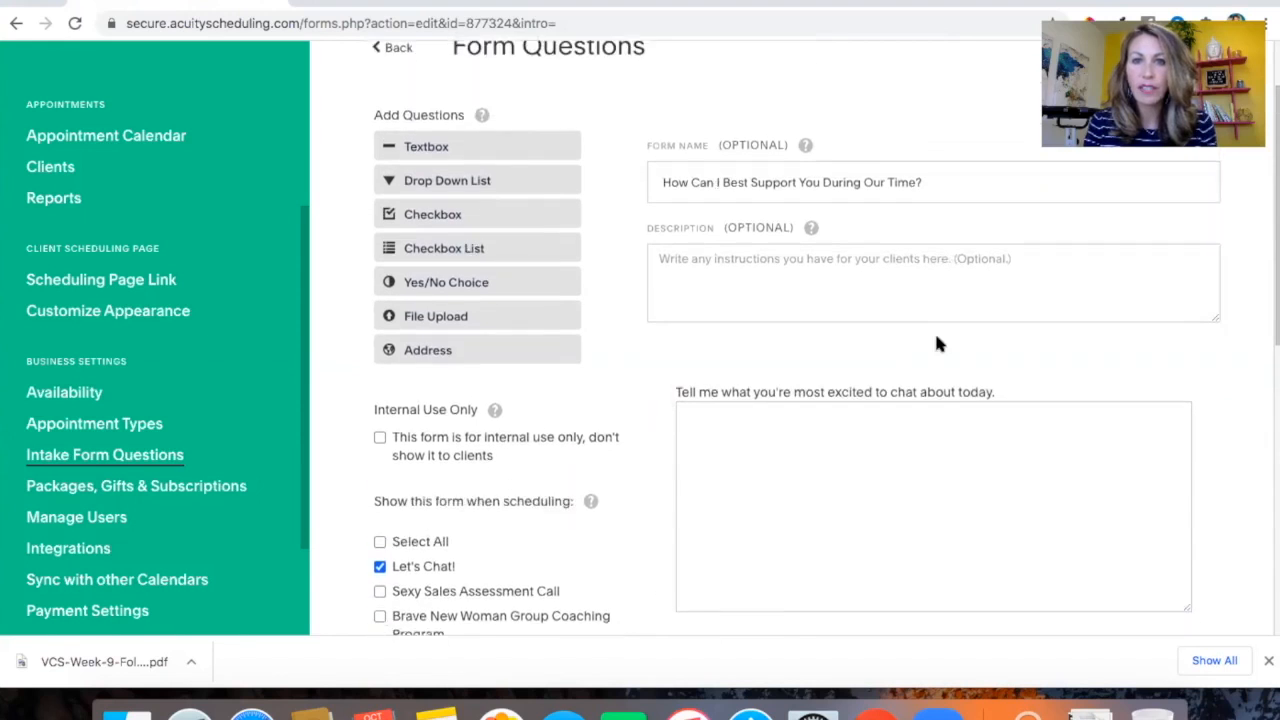
pyautogui.scroll(-2, 937, 343)
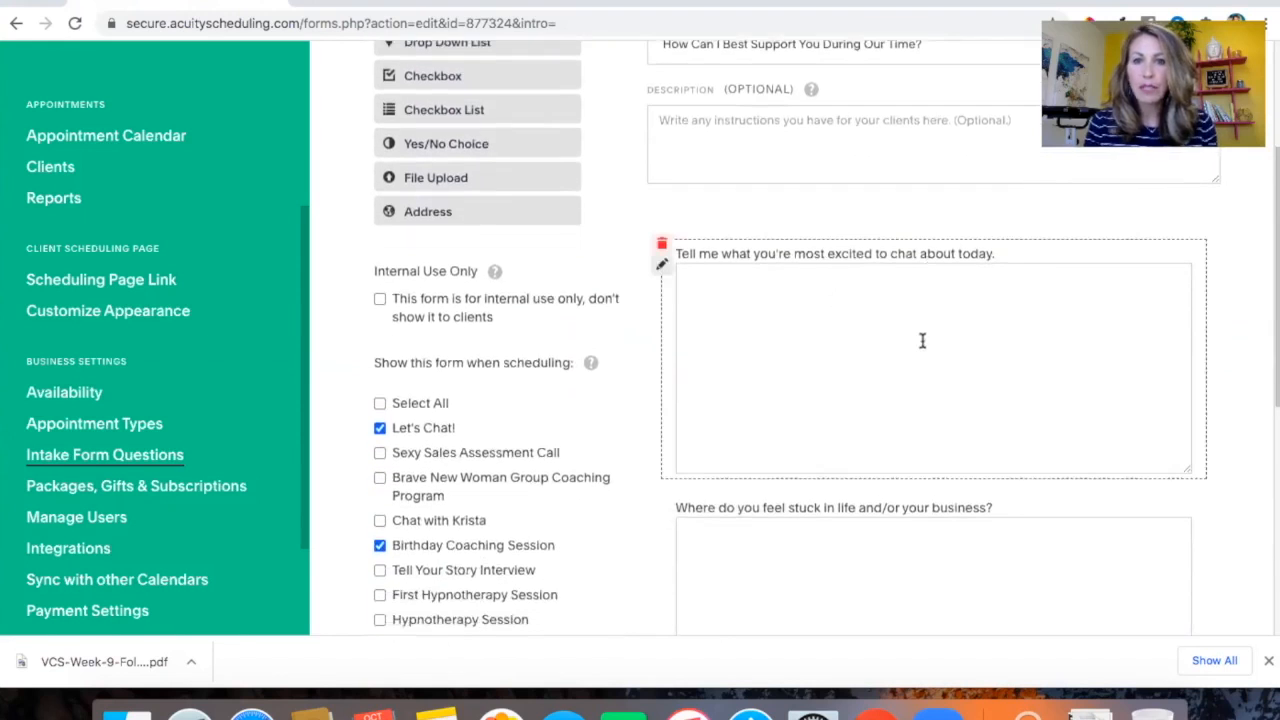
pyautogui.scroll(-4, 912, 340)
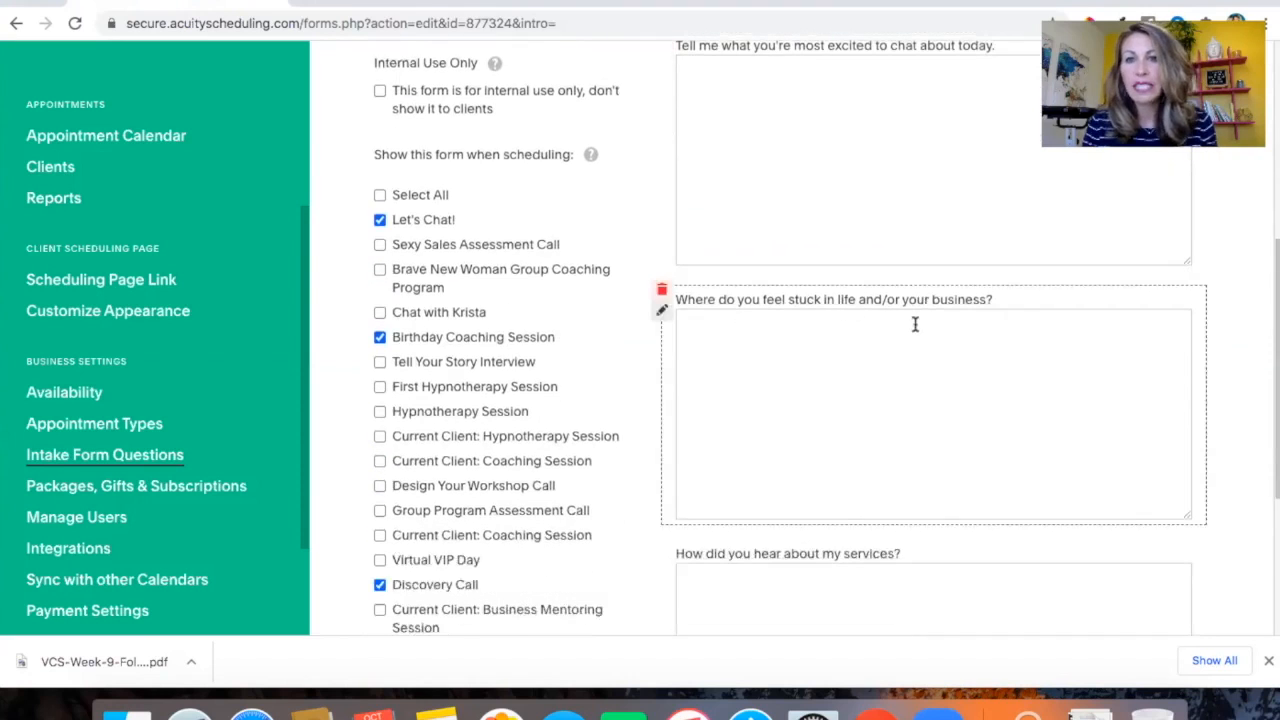
pyautogui.scroll(-3, 914, 324)
pyautogui.scroll(3, 876, 428)
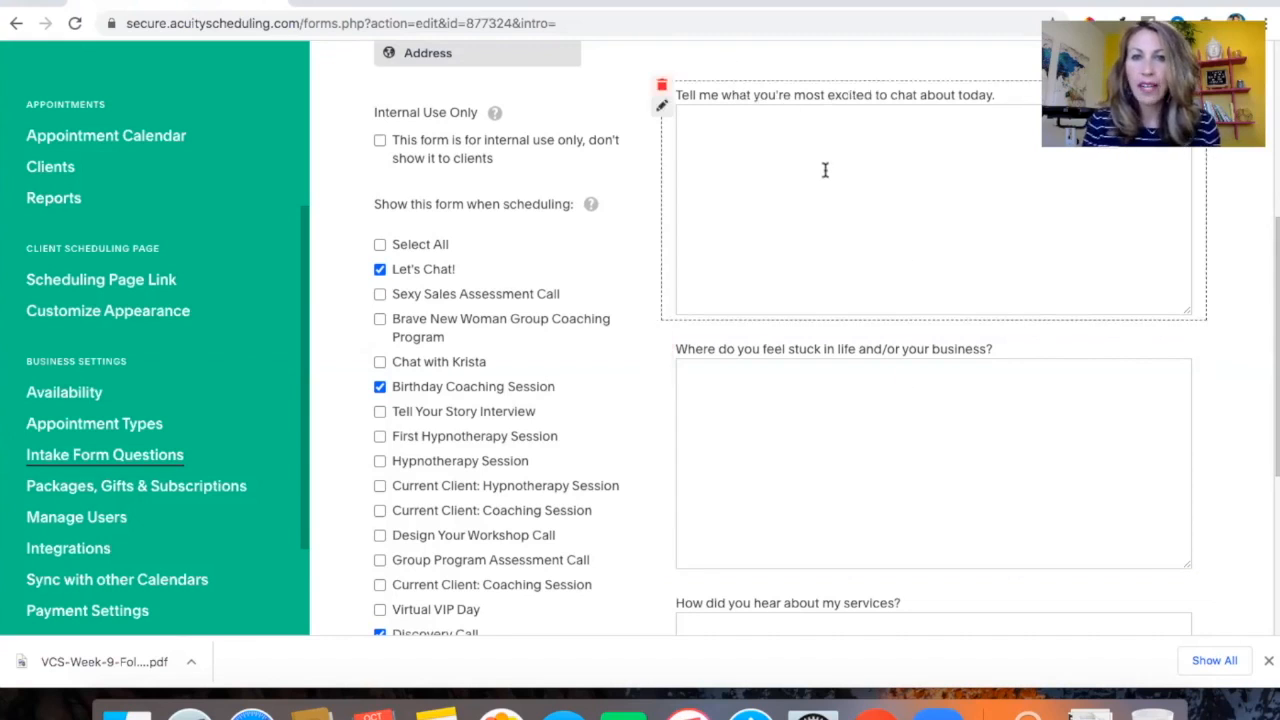
pyautogui.scroll(-3, 826, 169)
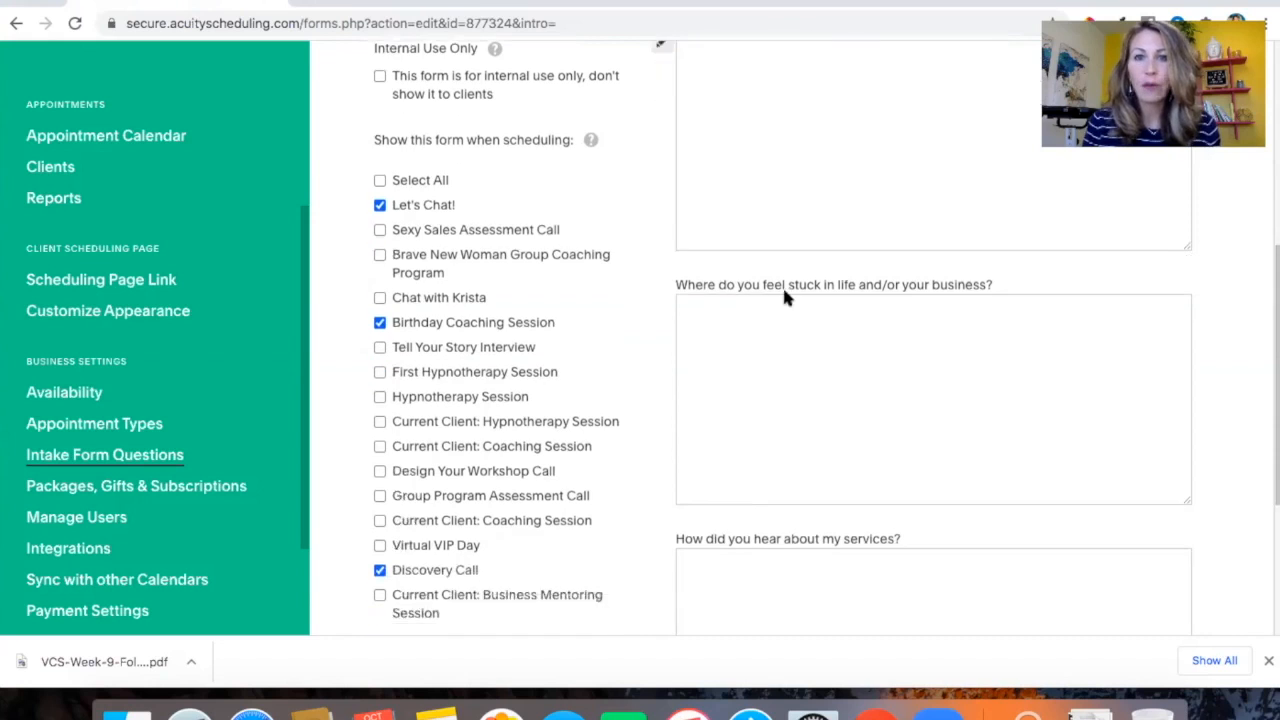
pyautogui.scroll(2, 781, 297)
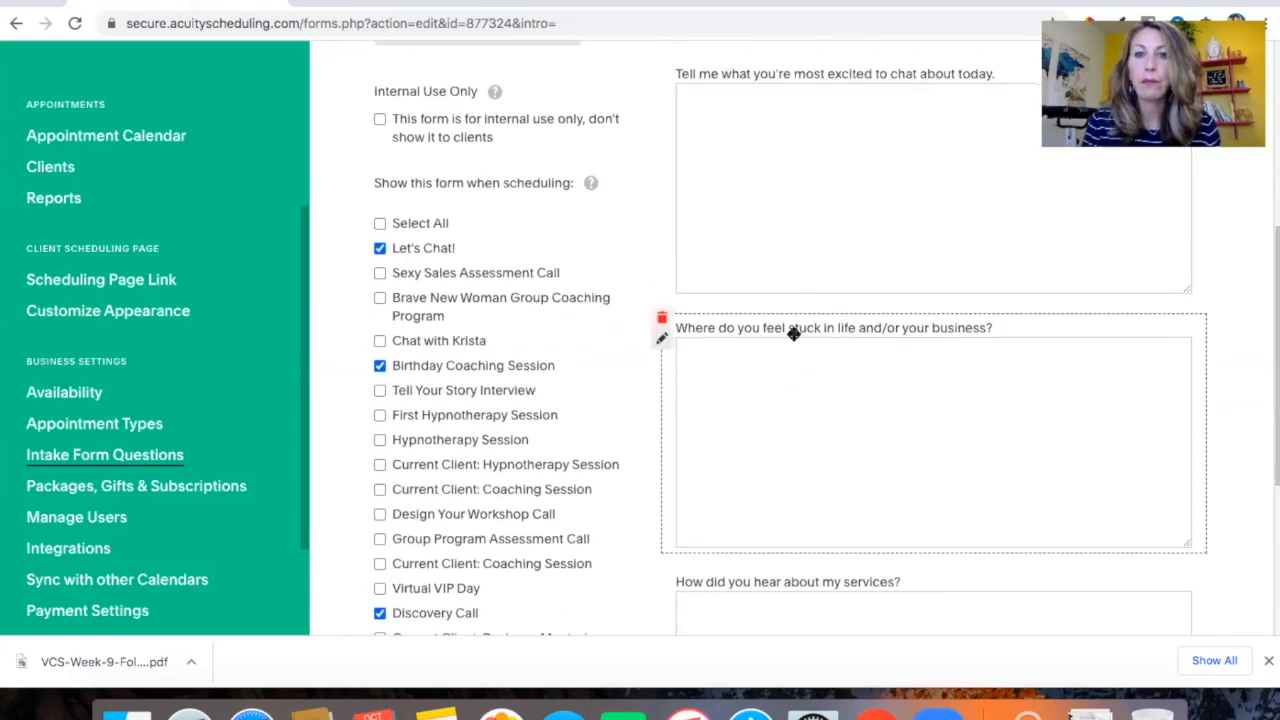
pyautogui.scroll(-5, 898, 366)
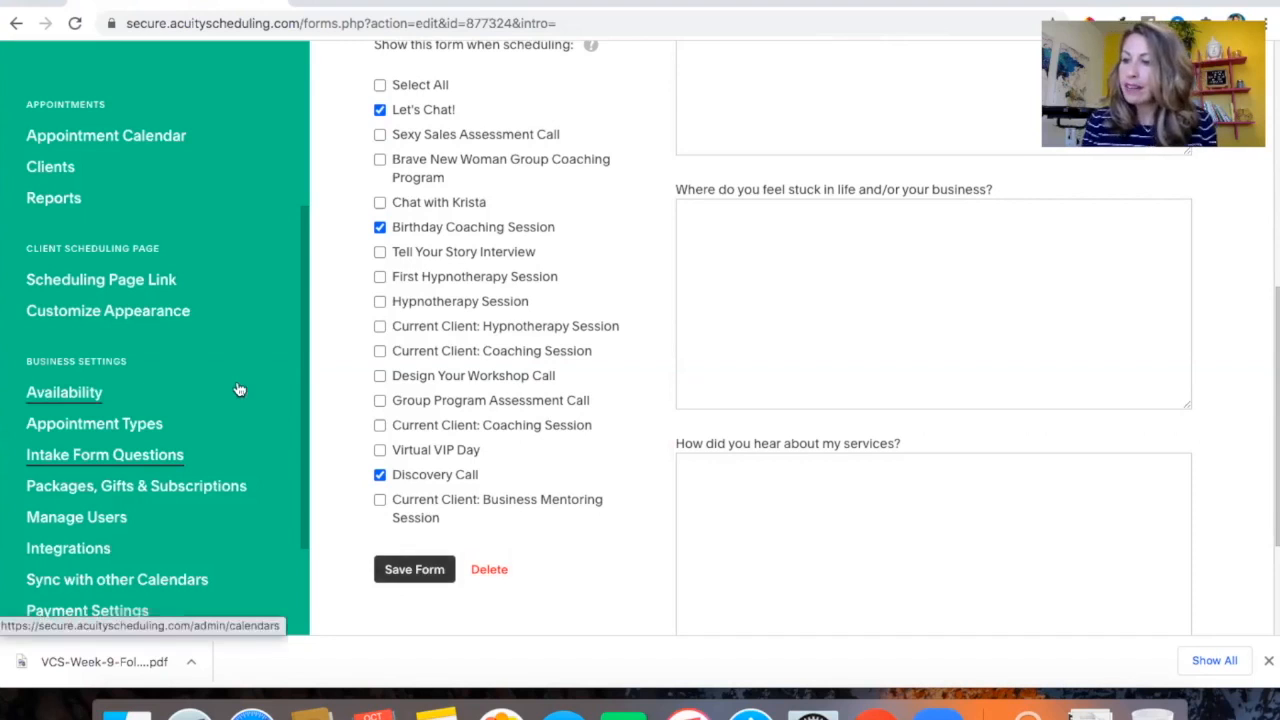
pyautogui.scroll(-3, 239, 389)
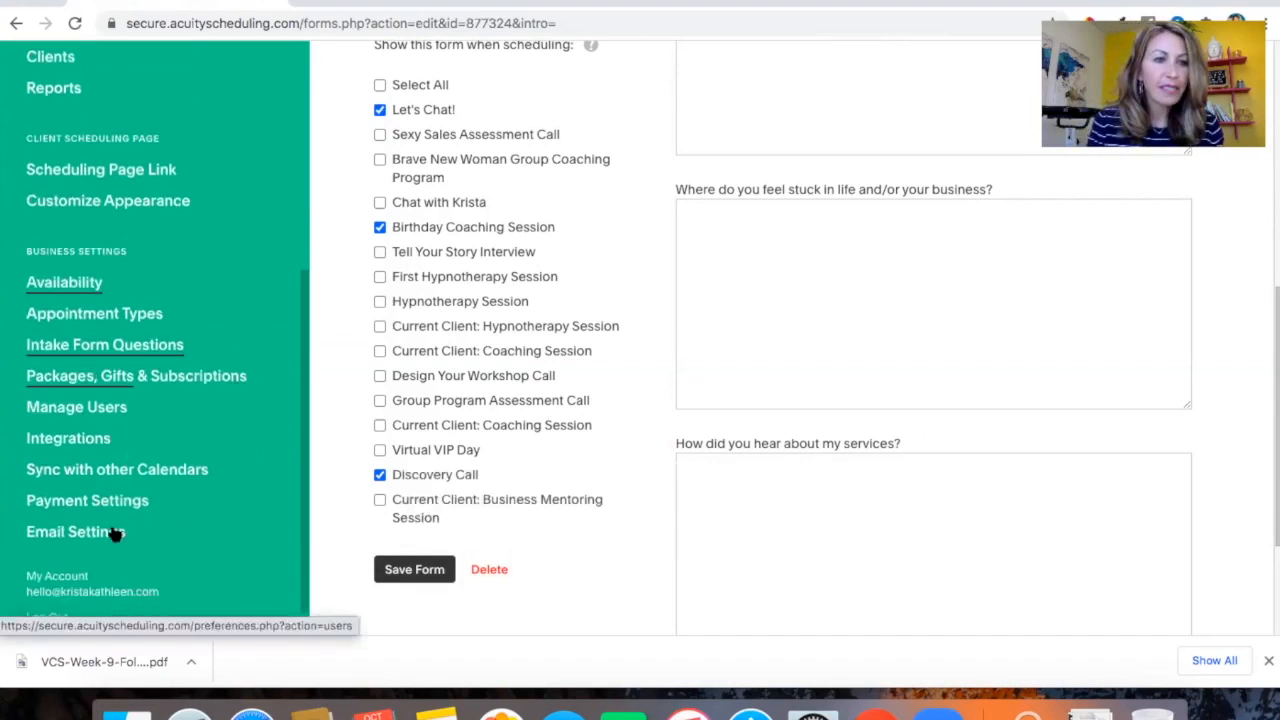
# Open the email settings and add a new initial confirmation template for the Discovery Call appointment type
pyautogui.click(75, 535)
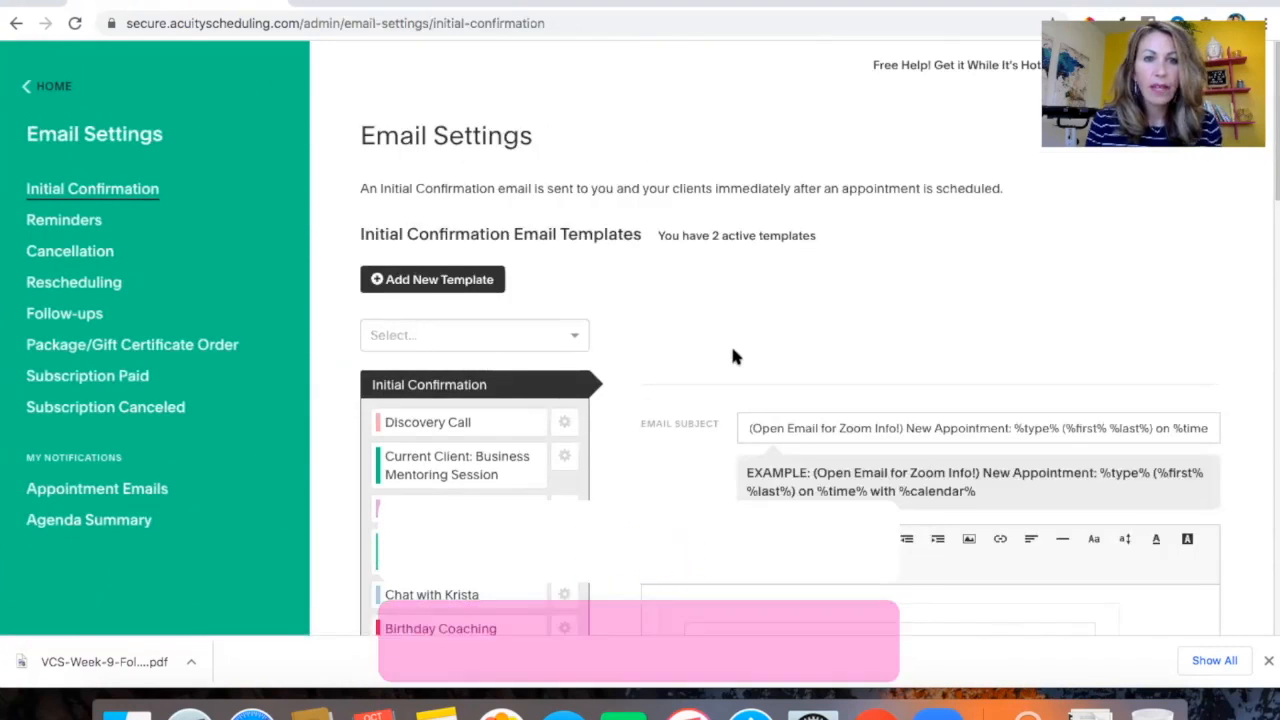
pyautogui.click(433, 282)
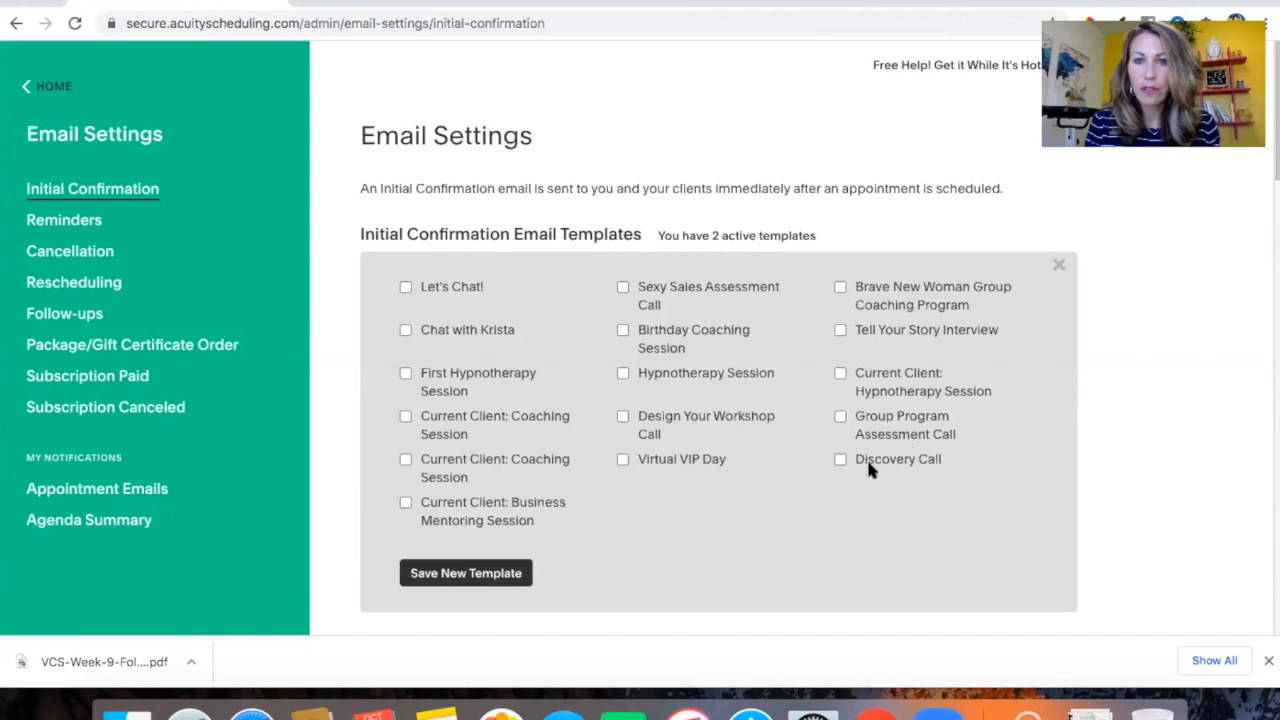
pyautogui.click(840, 459)
pyautogui.click(468, 575)
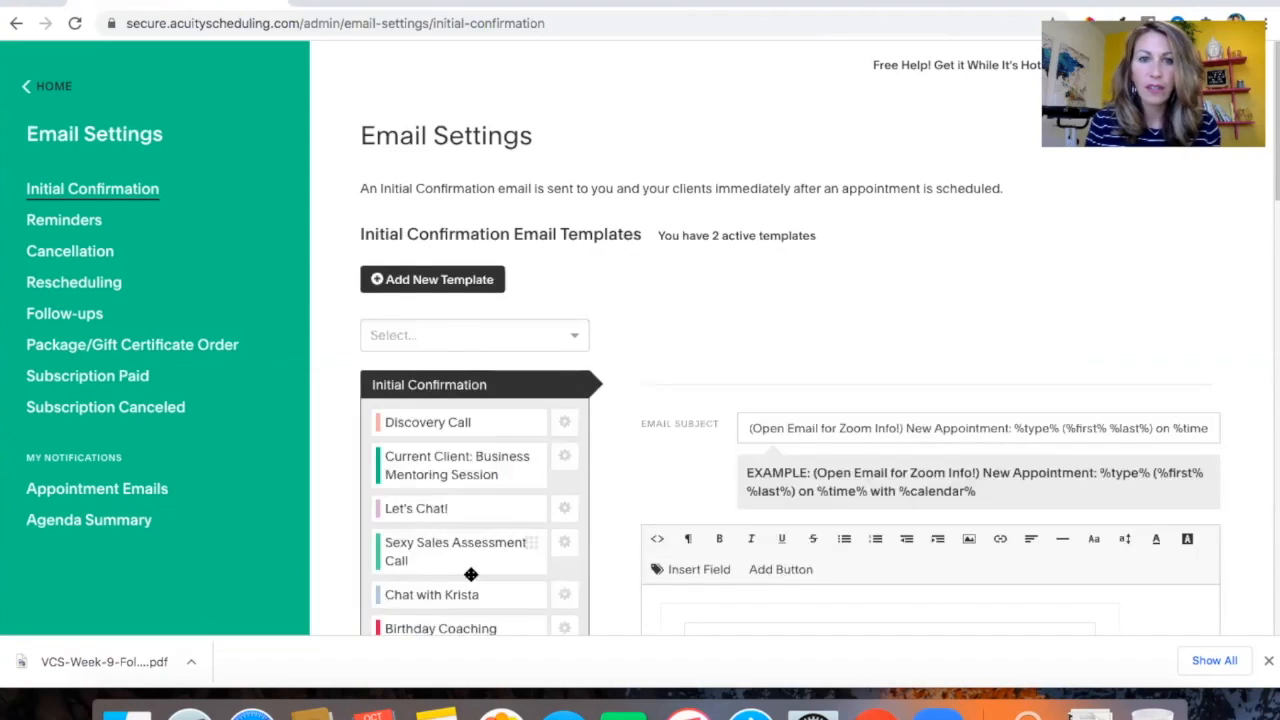
# Review the content of the initial confirmation email template
pyautogui.scroll(-5, 468, 565)
pyautogui.scroll(-1, 726, 360)
pyautogui.scroll(-1, 726, 360)
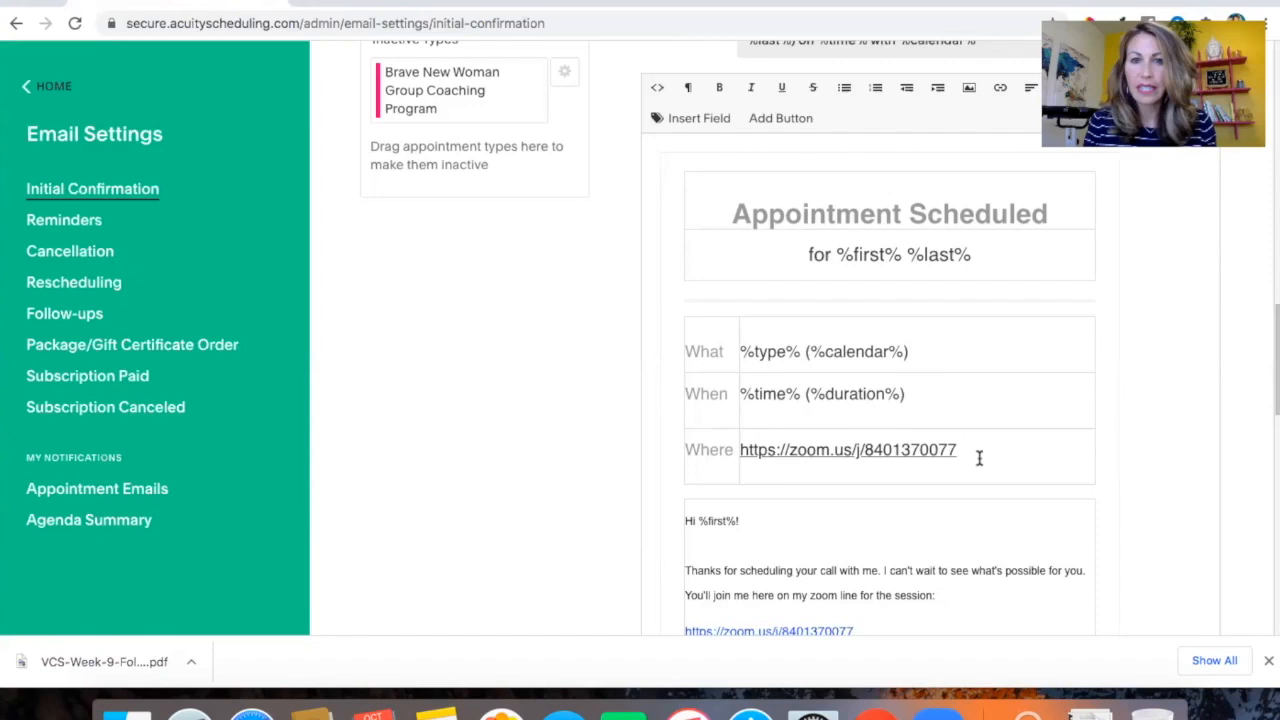
pyautogui.scroll(1, 979, 458)
pyautogui.scroll(1, 979, 458)
pyautogui.scroll(-1, 979, 458)
pyautogui.scroll(-5, 979, 458)
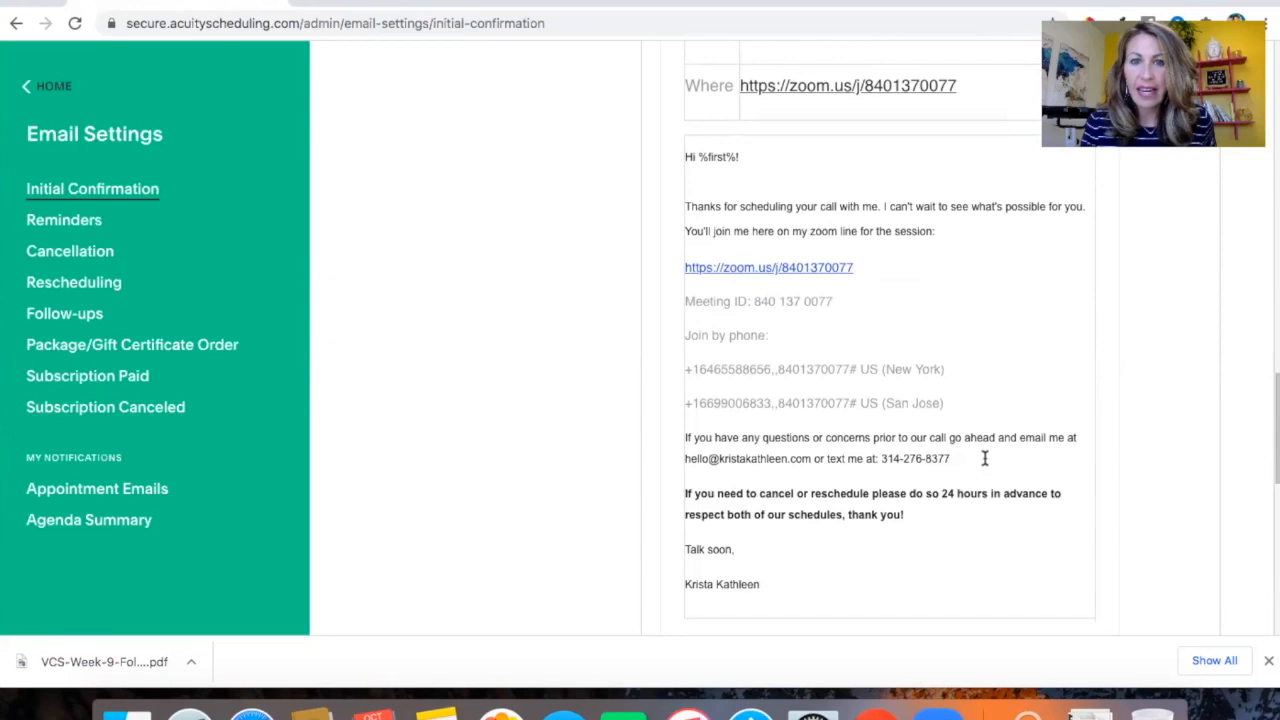
pyautogui.scroll(1, 906, 463)
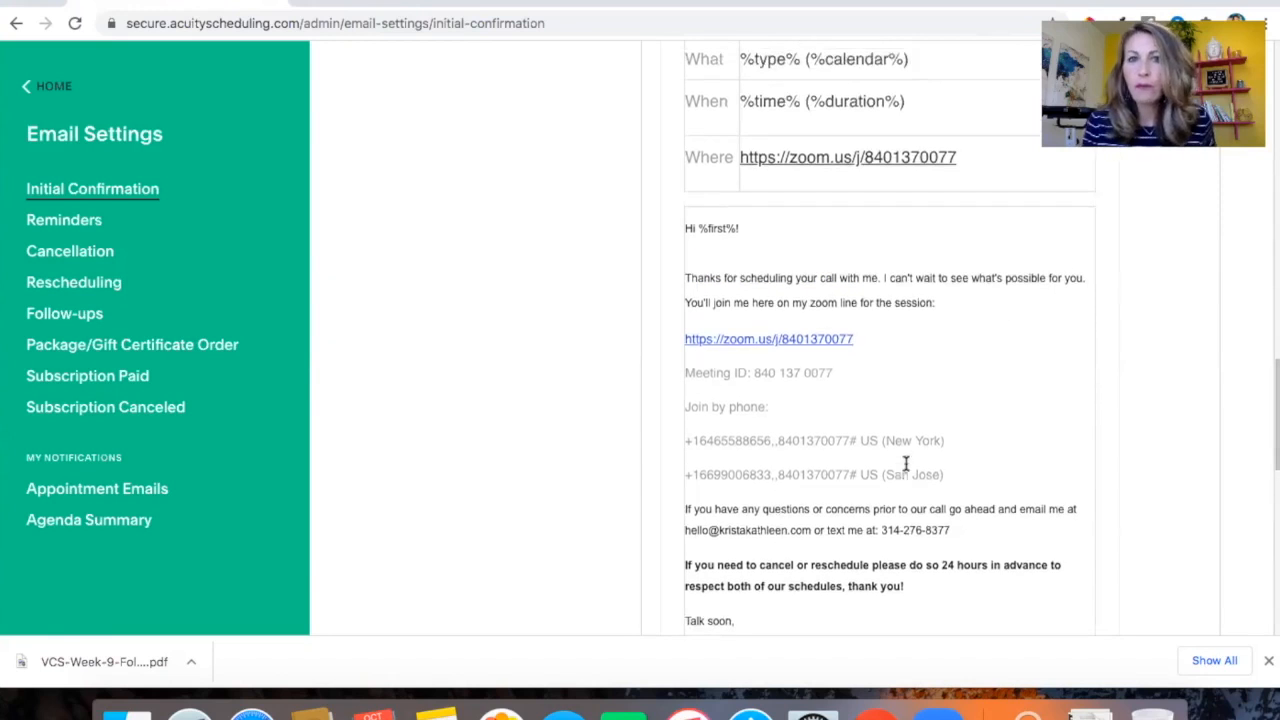
pyautogui.scroll(-1, 906, 463)
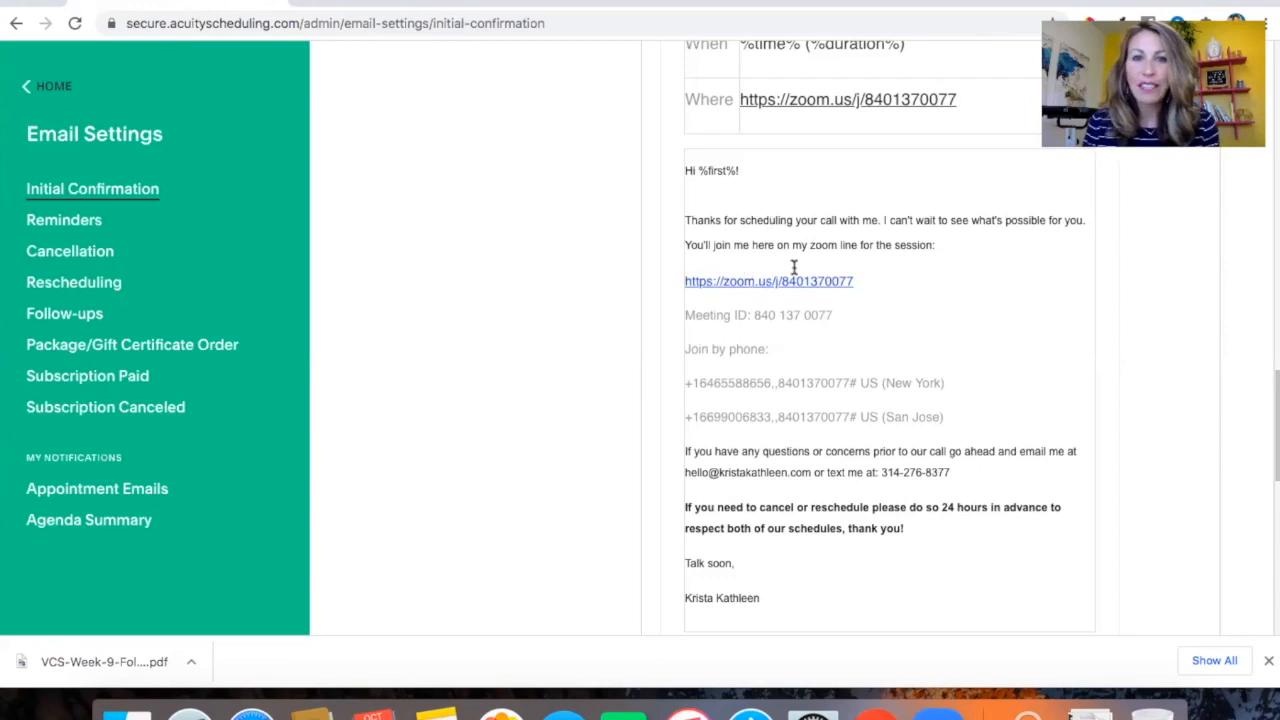
pyautogui.scroll(-1, 817, 354)
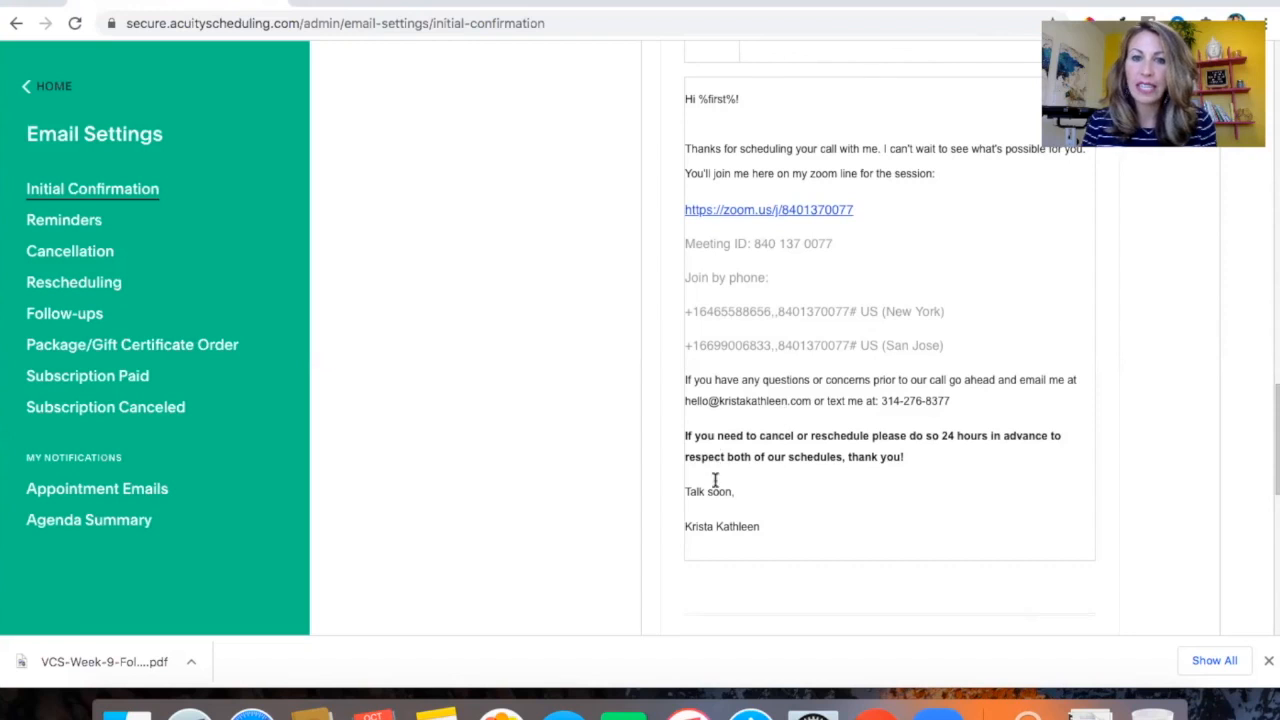
pyautogui.scroll(-3, 913, 467)
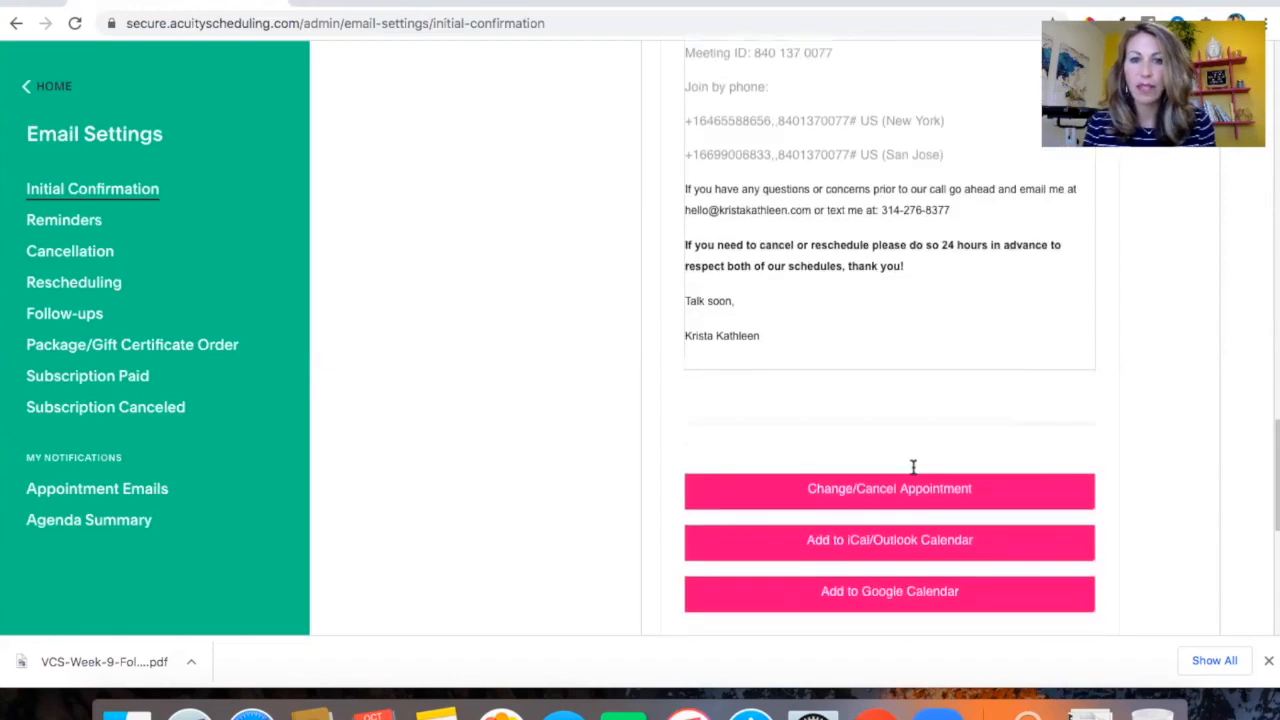
pyautogui.scroll(15, 913, 467)
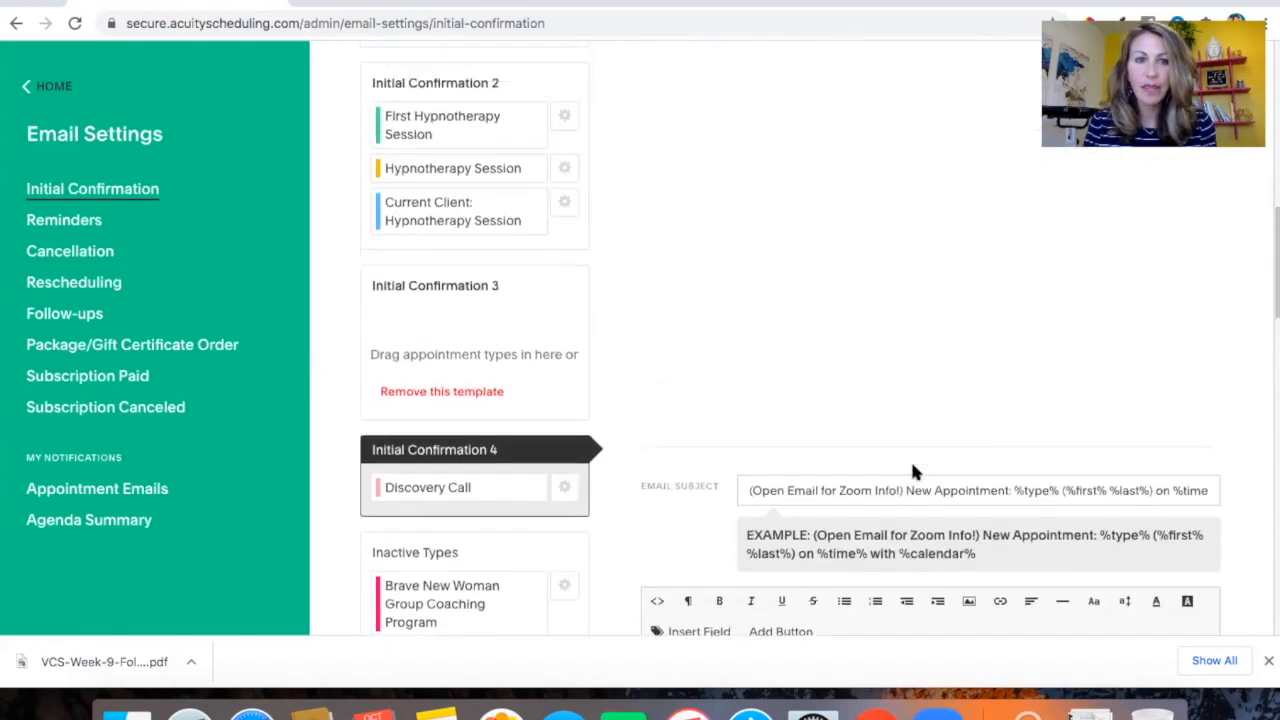
pyautogui.scroll(7, 913, 471)
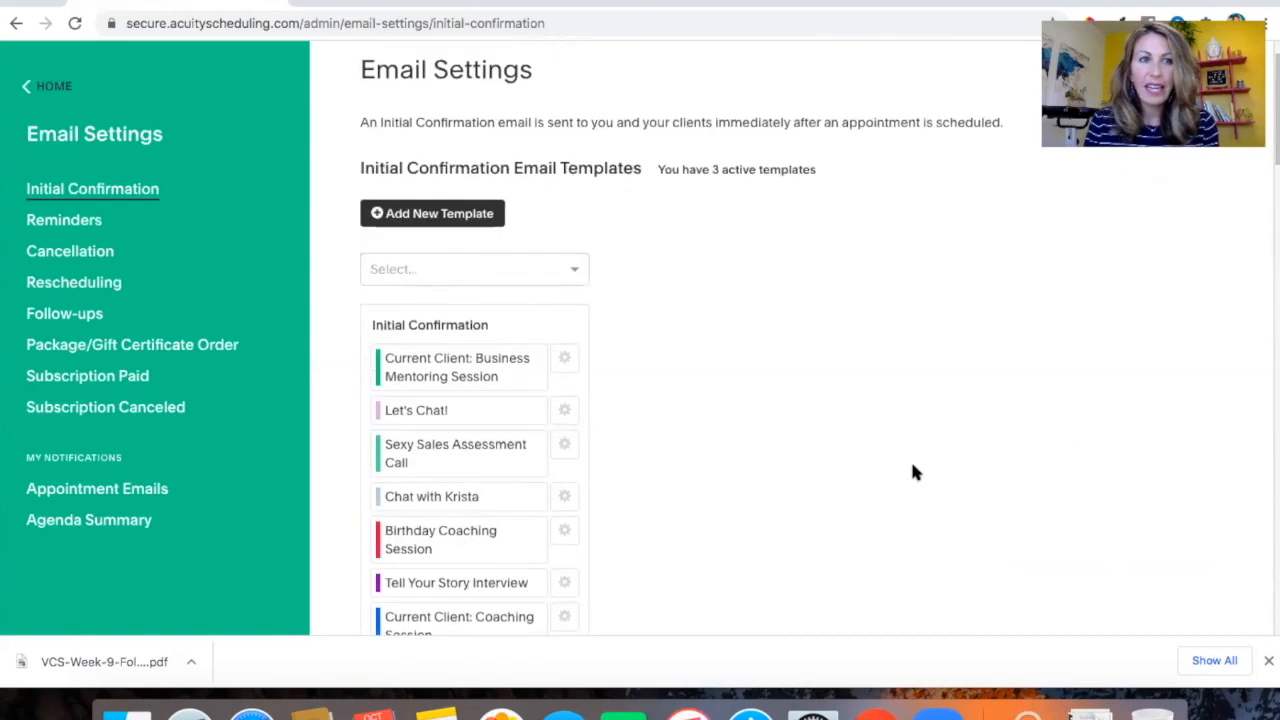
# Open the reminder email settings and review the 24-hour reminder options and its email templates
pyautogui.click(55, 224)
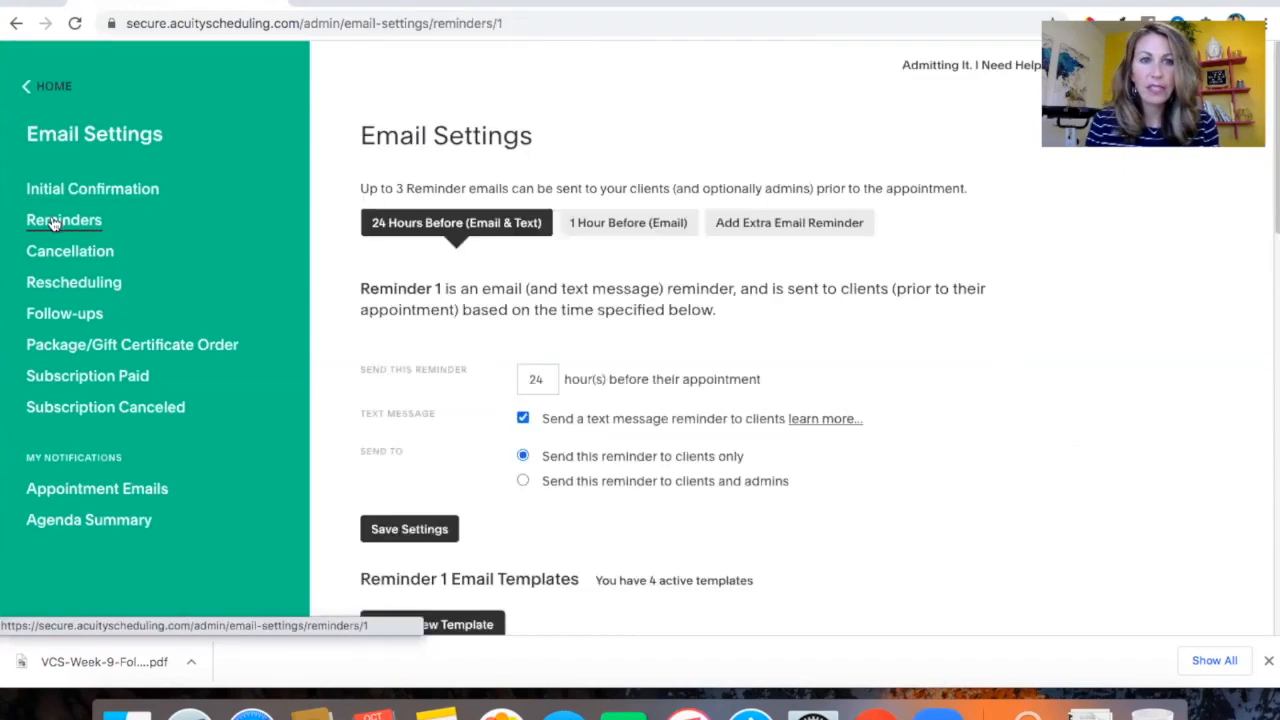
pyautogui.scroll(-3, 1006, 492)
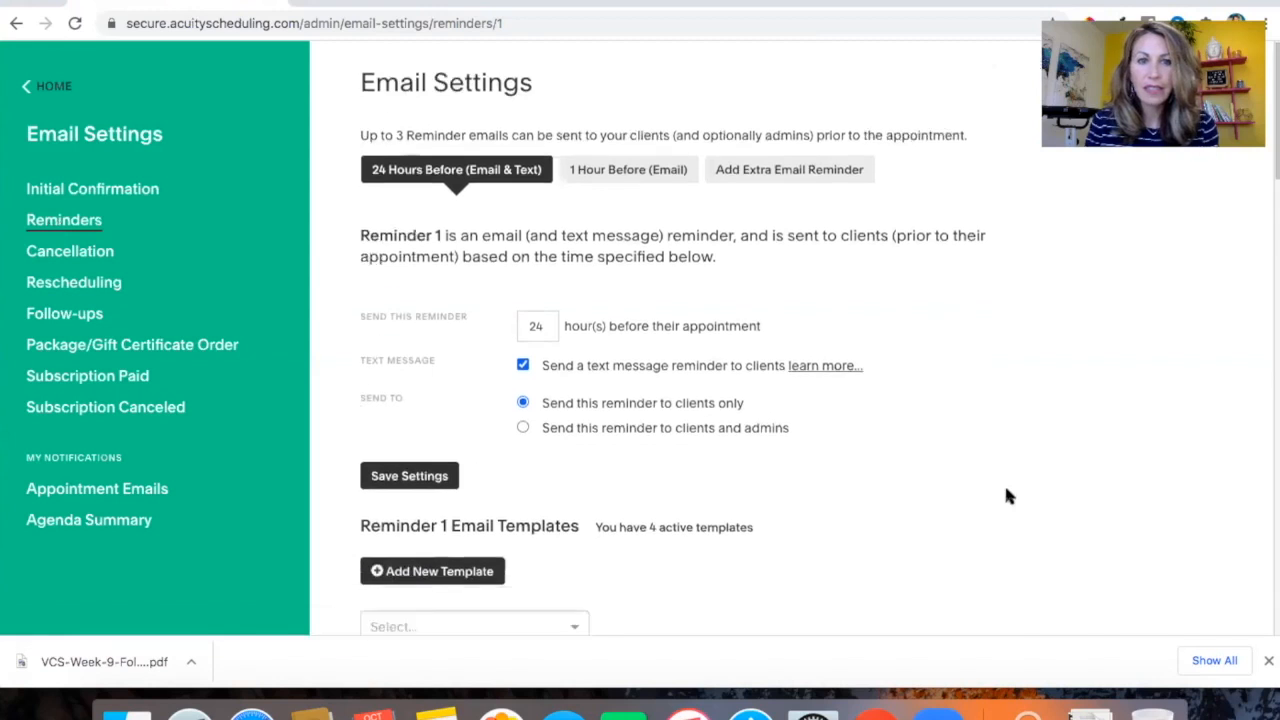
pyautogui.scroll(-1, 1006, 496)
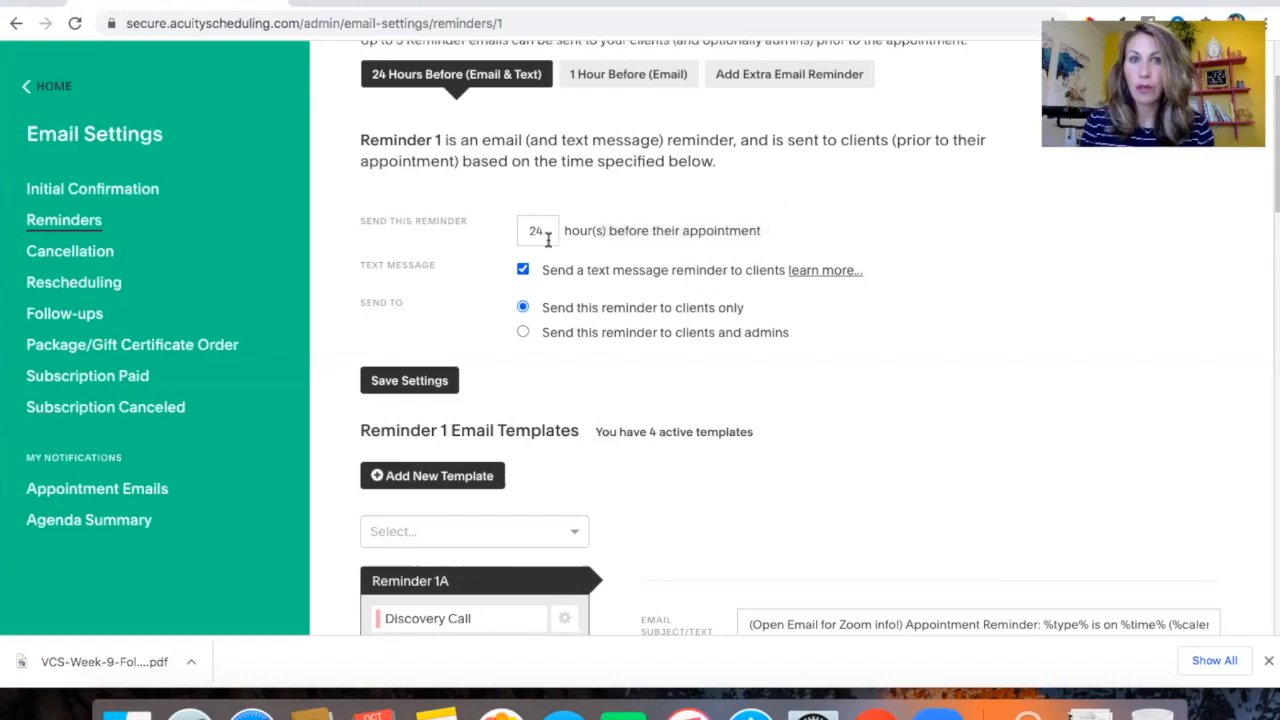
pyautogui.scroll(-5, 666, 380)
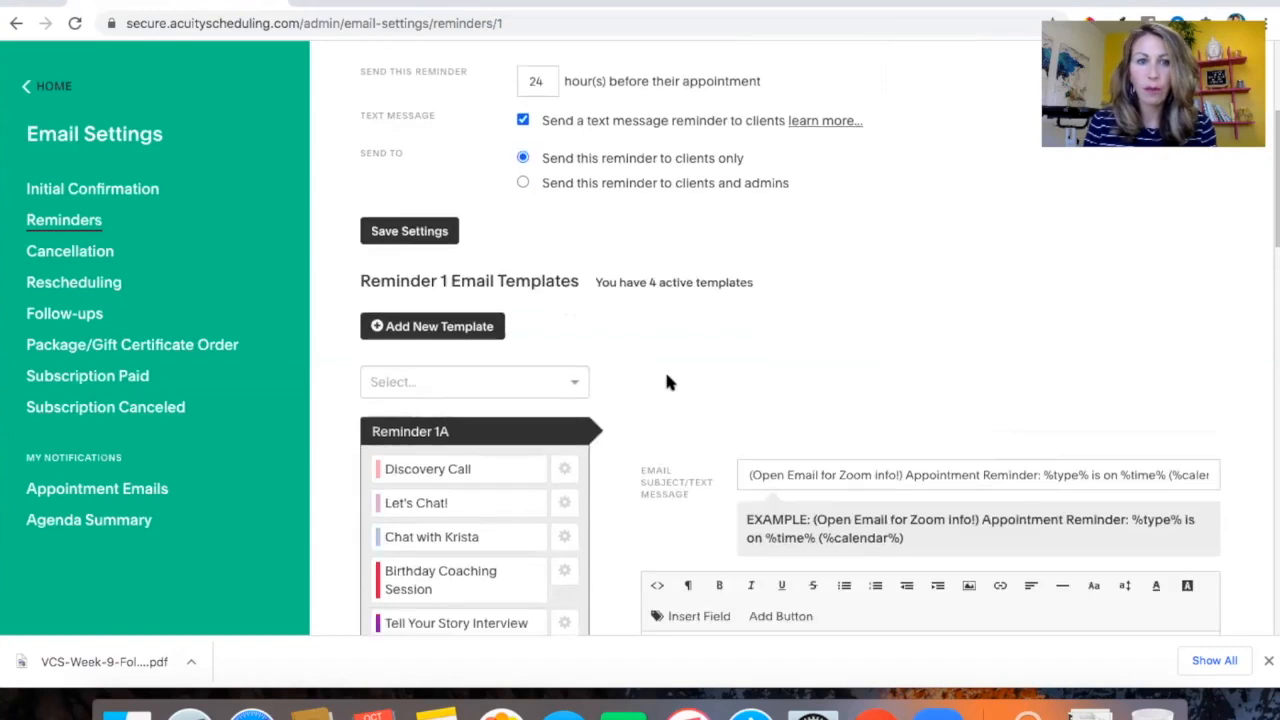
pyautogui.scroll(-8, 668, 380)
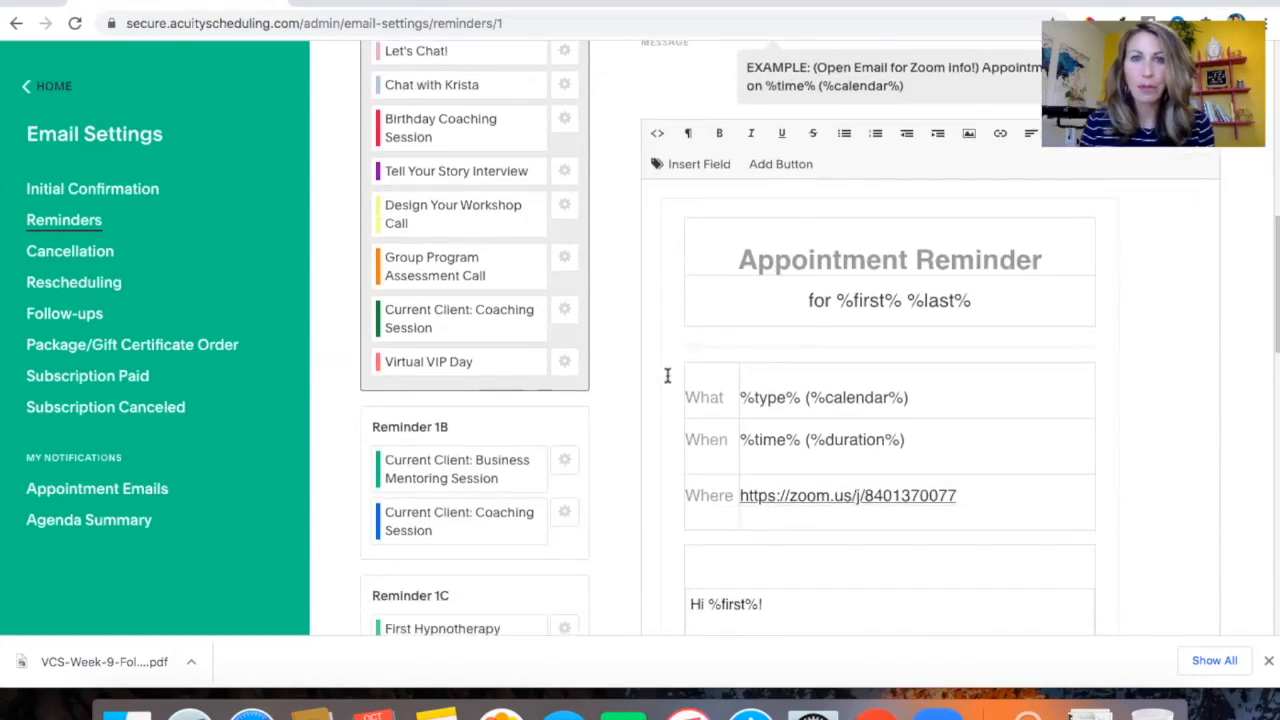
pyautogui.scroll(-6, 667, 375)
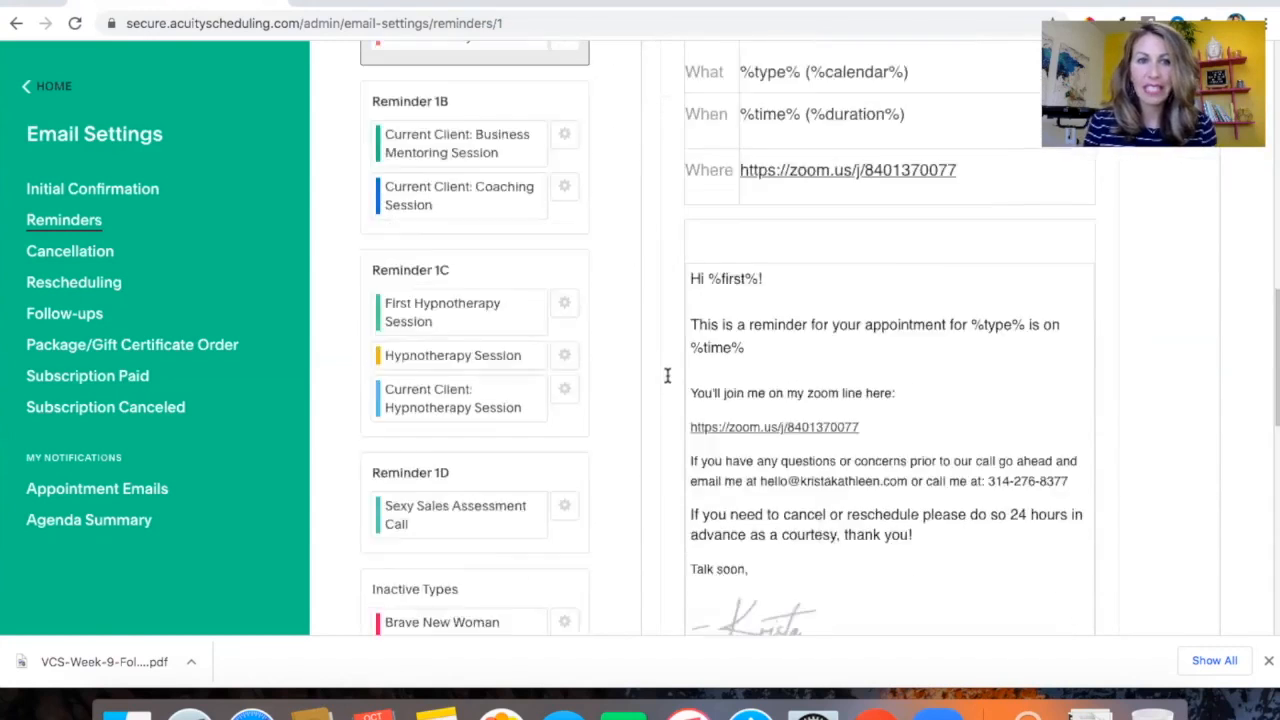
pyautogui.scroll(20, 666, 374)
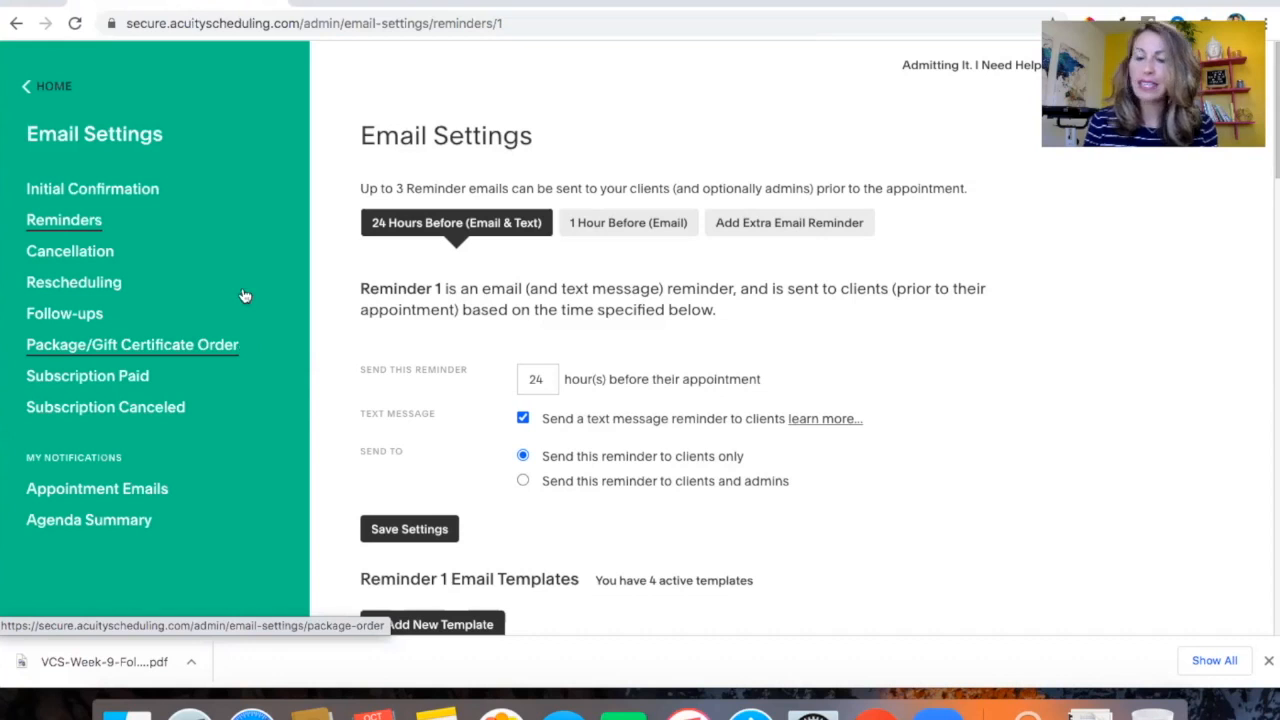
# Return to the home dashboard and open the calendar syncing settings
pyautogui.click(54, 83)
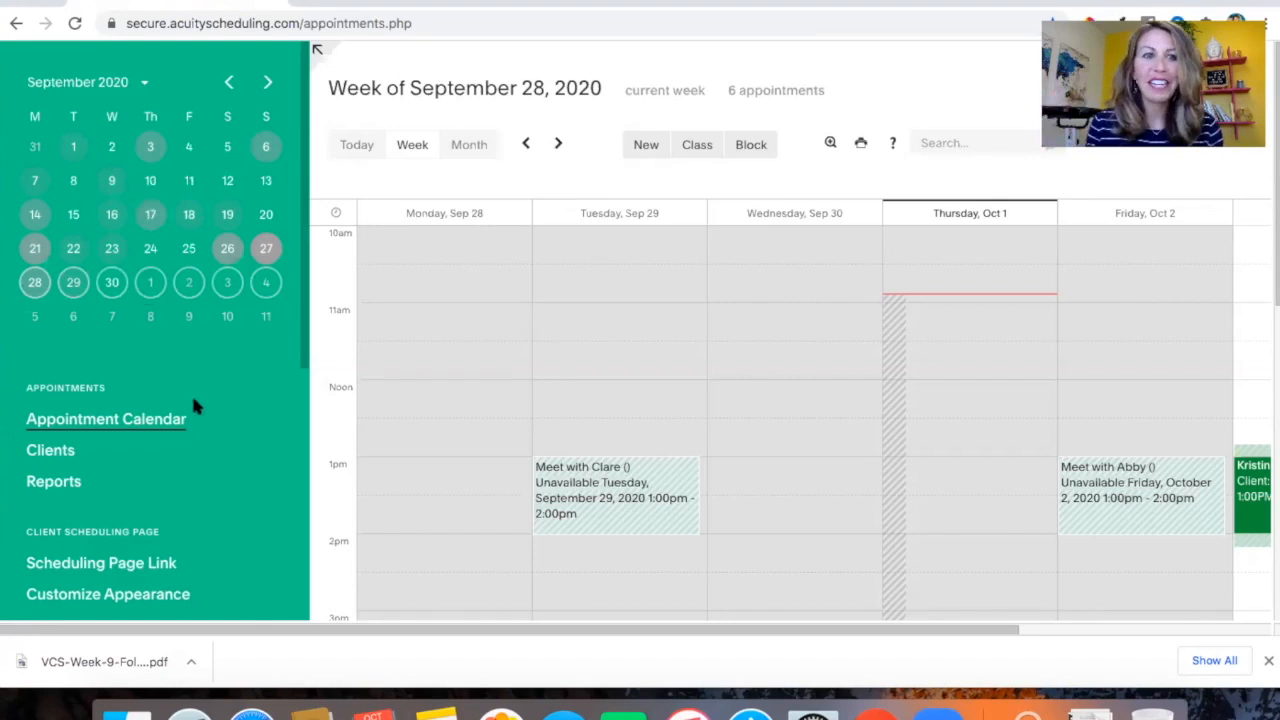
pyautogui.scroll(-2, 243, 462)
pyautogui.scroll(-2, 246, 463)
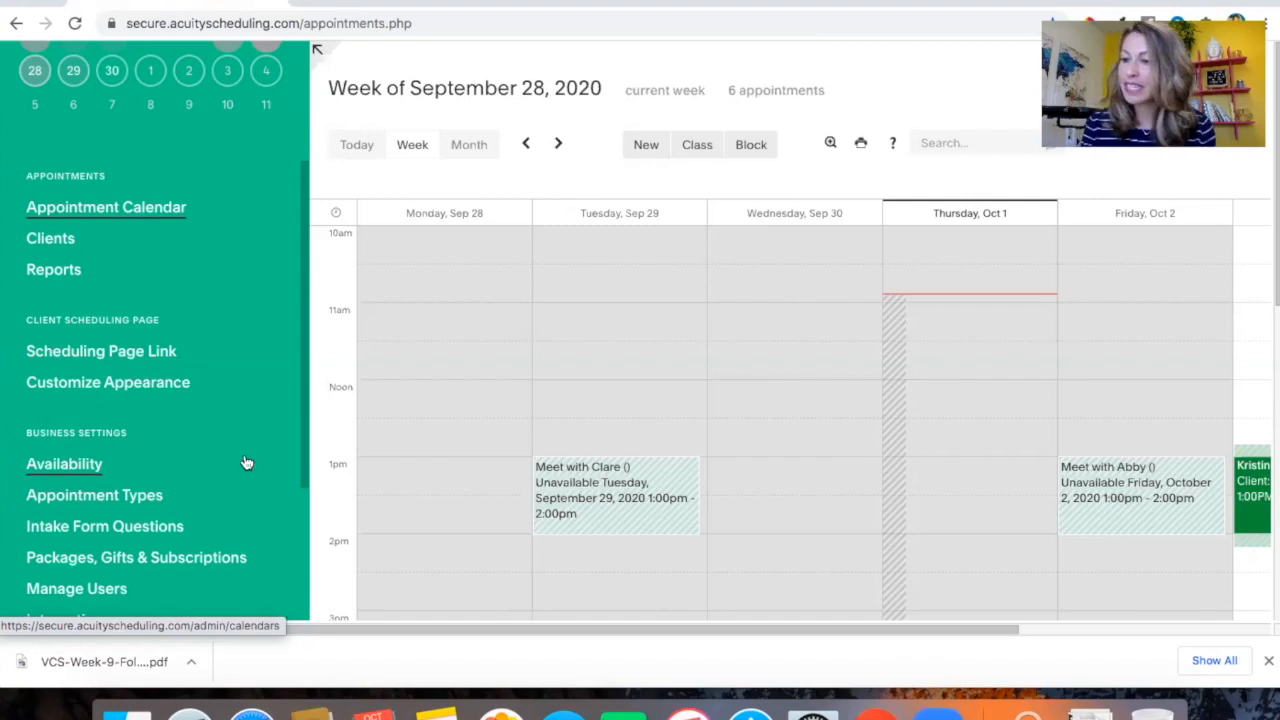
pyautogui.scroll(-4, 240, 494)
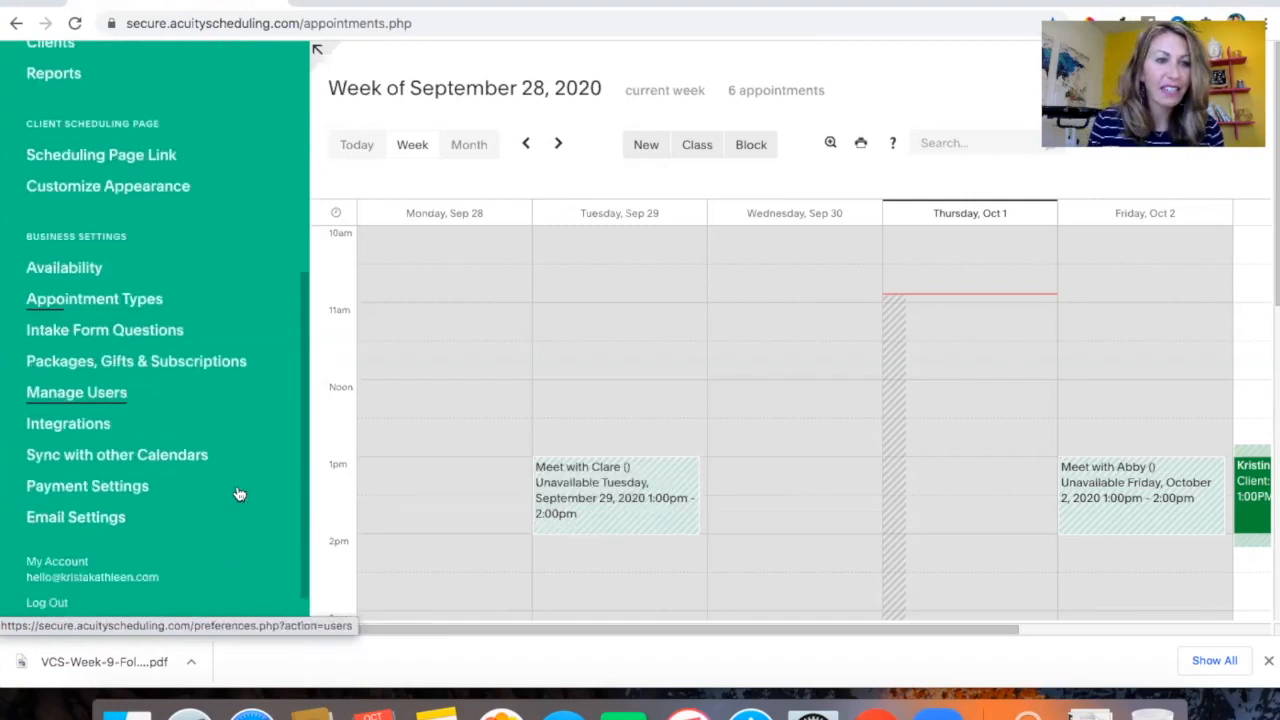
pyautogui.click(89, 458)
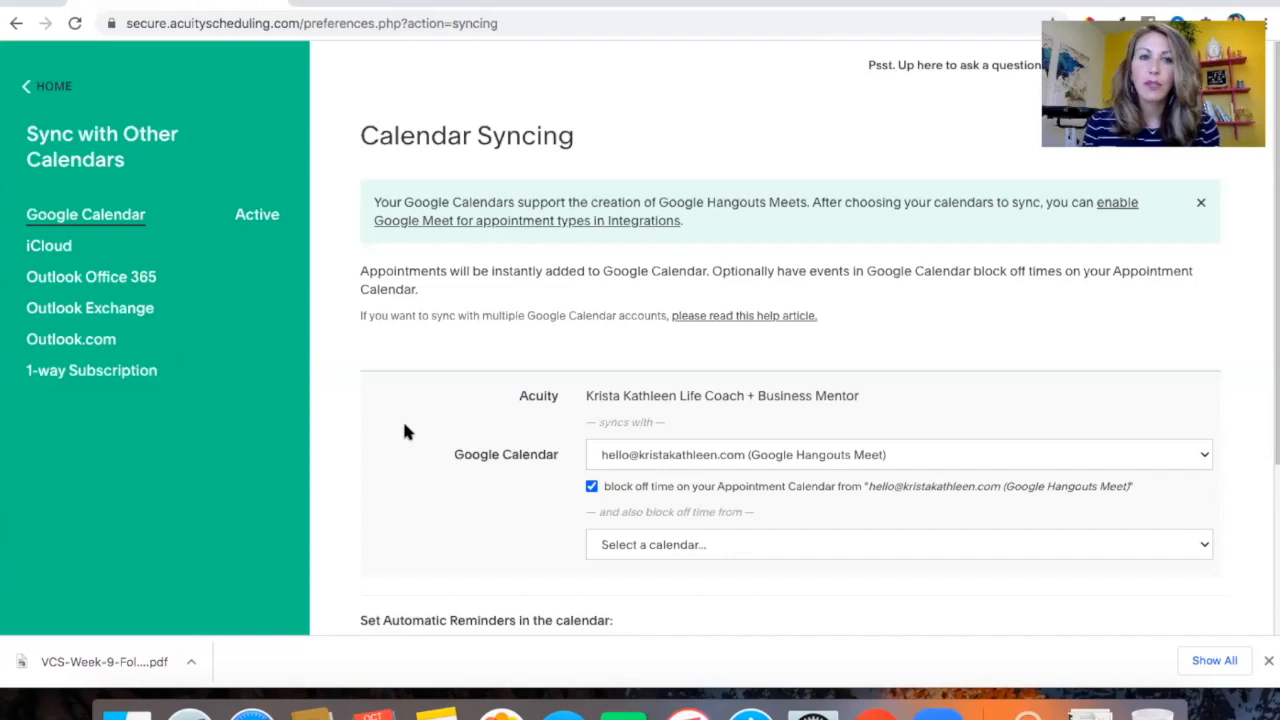
# Review the Google Calendar sync options, block-off settings and automatic calendar reminder settings
pyautogui.scroll(-3, 549, 422)
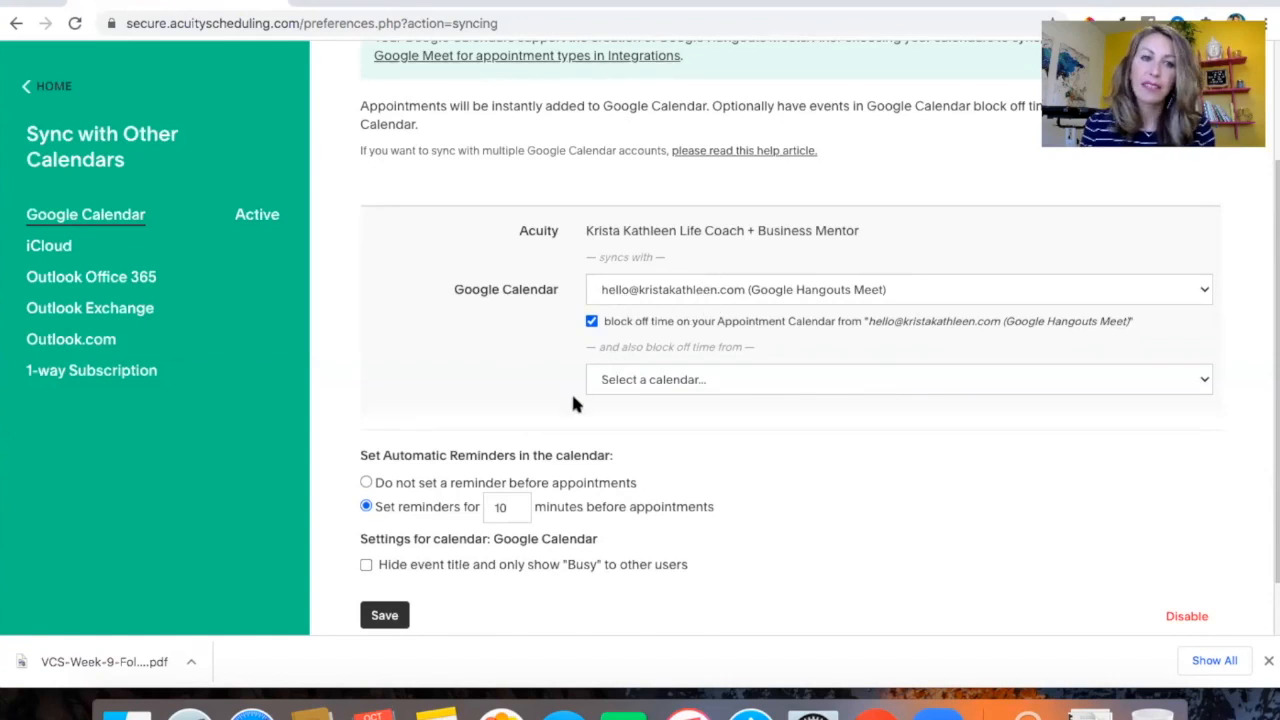
pyautogui.scroll(-1, 571, 391)
pyautogui.scroll(2, 571, 391)
pyautogui.scroll(2, 571, 391)
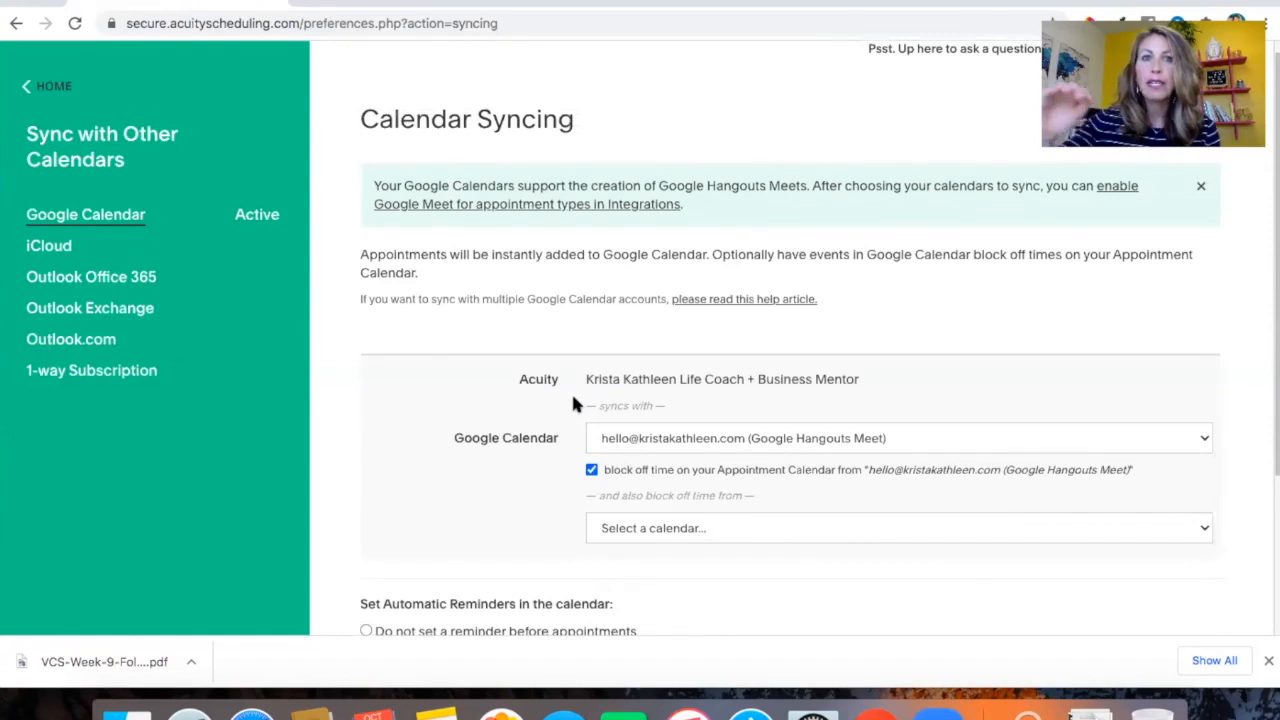
pyautogui.scroll(-1, 573, 400)
pyautogui.scroll(2, 573, 400)
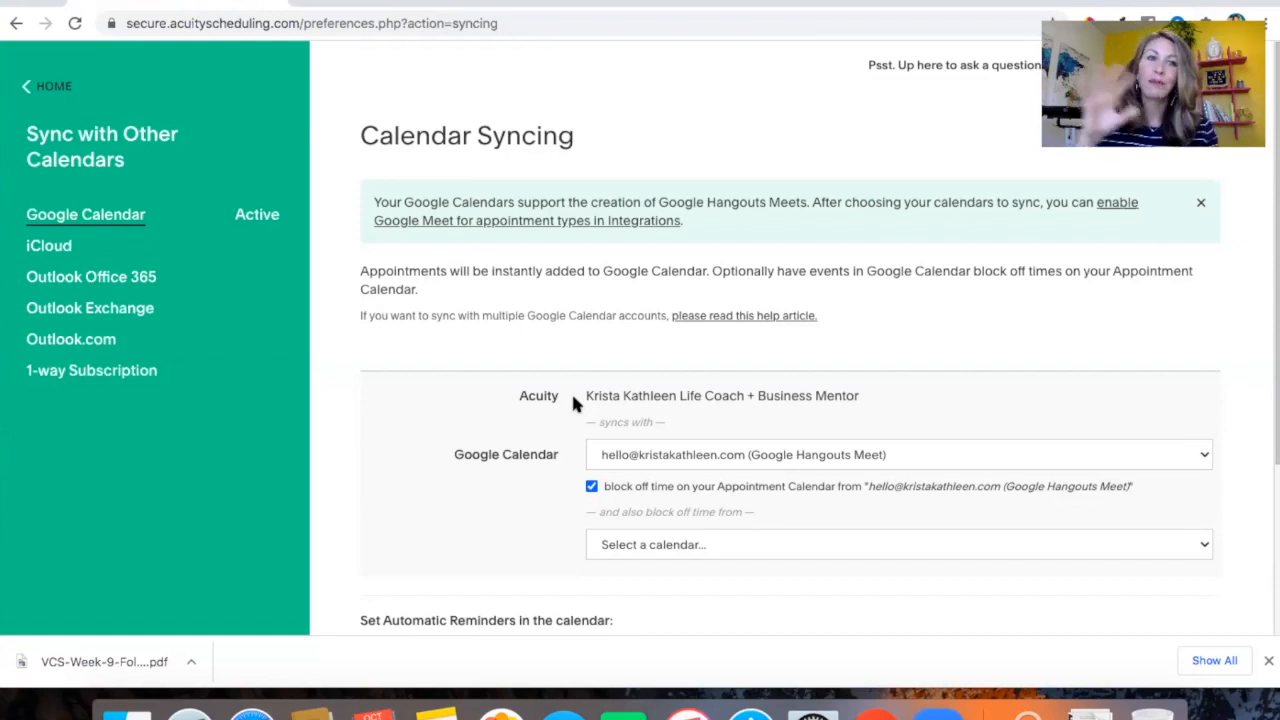
pyautogui.scroll(-3, 871, 265)
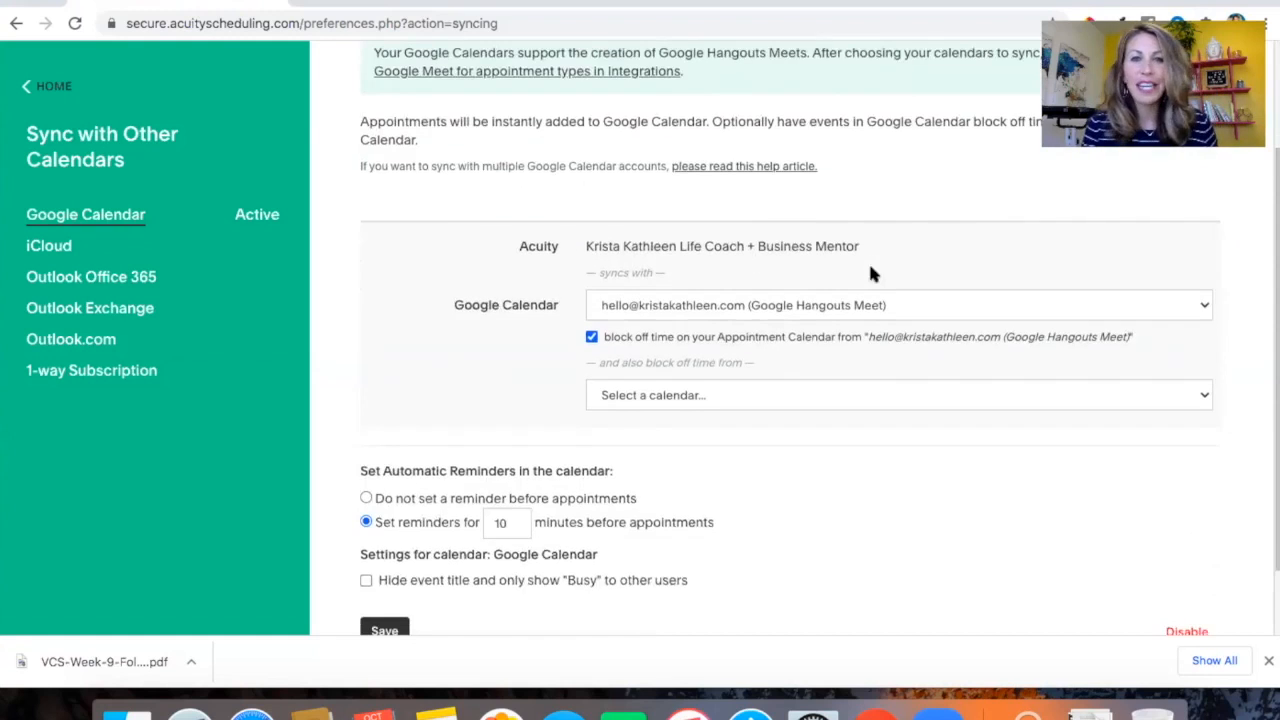
pyautogui.scroll(-2, 714, 316)
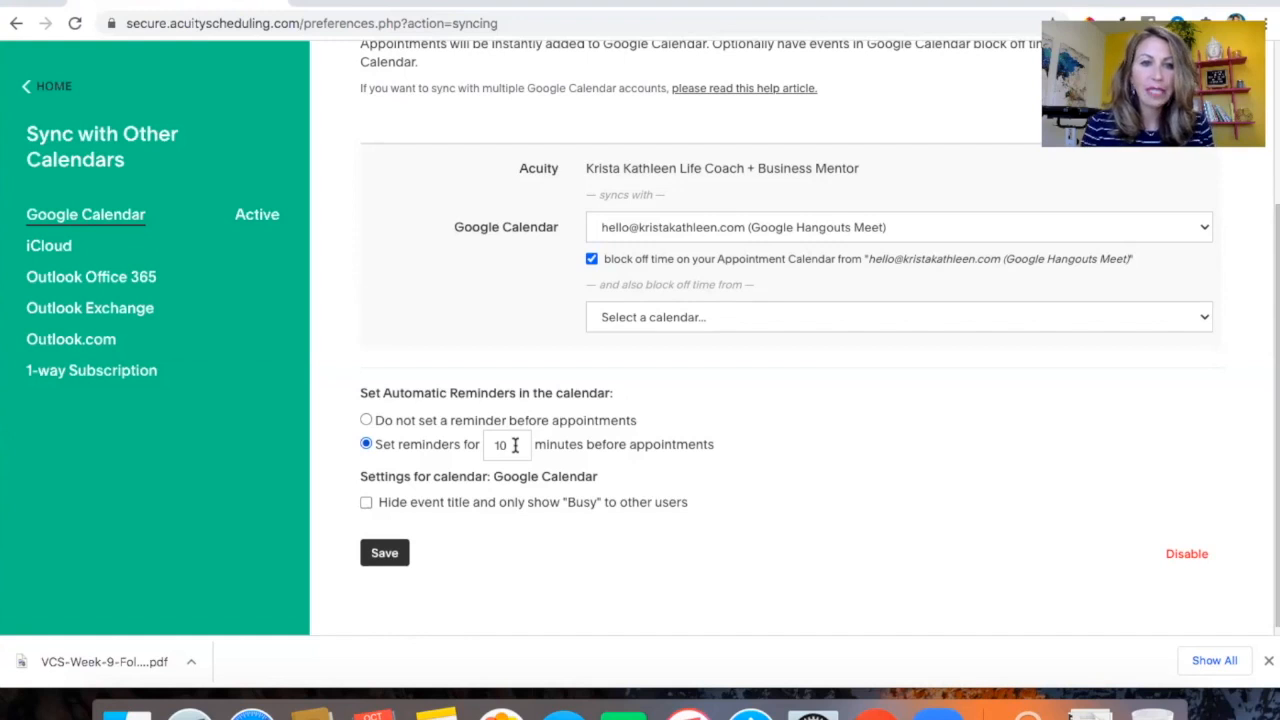
pyautogui.scroll(3, 515, 444)
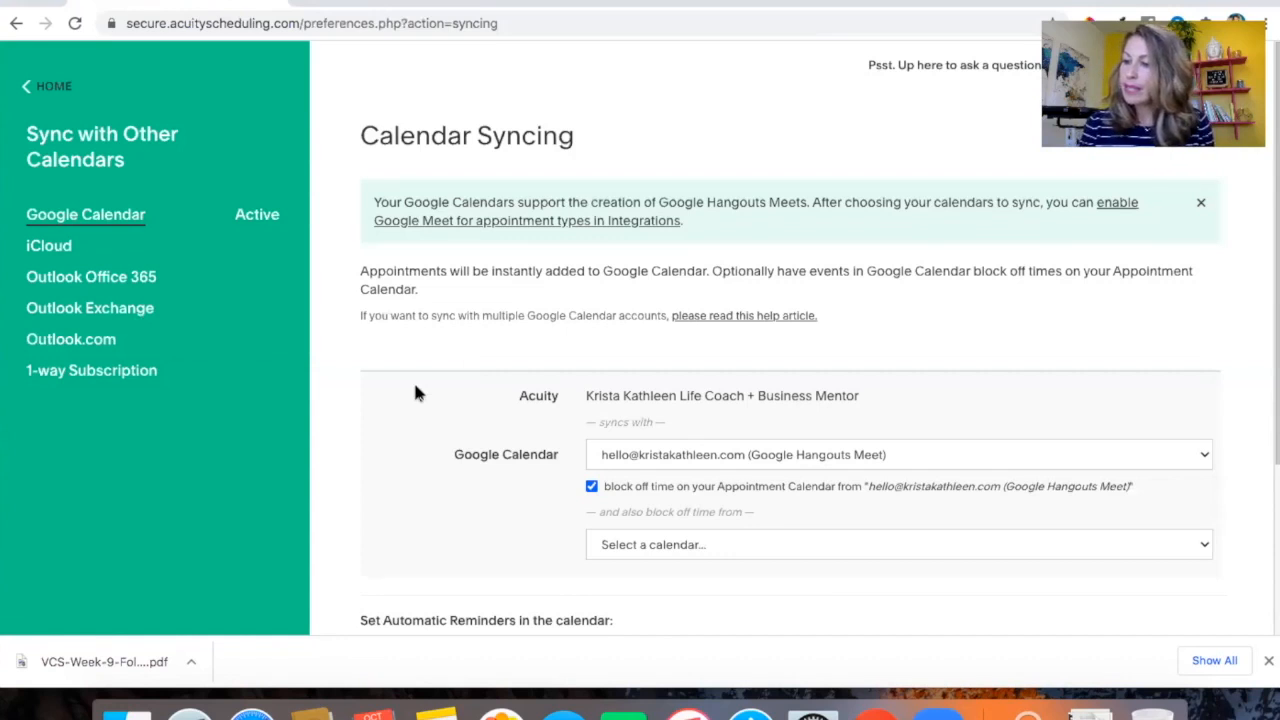
# Return home and open the Availability settings to review the default scheduling limits and weekly hours
pyautogui.click(40, 88)
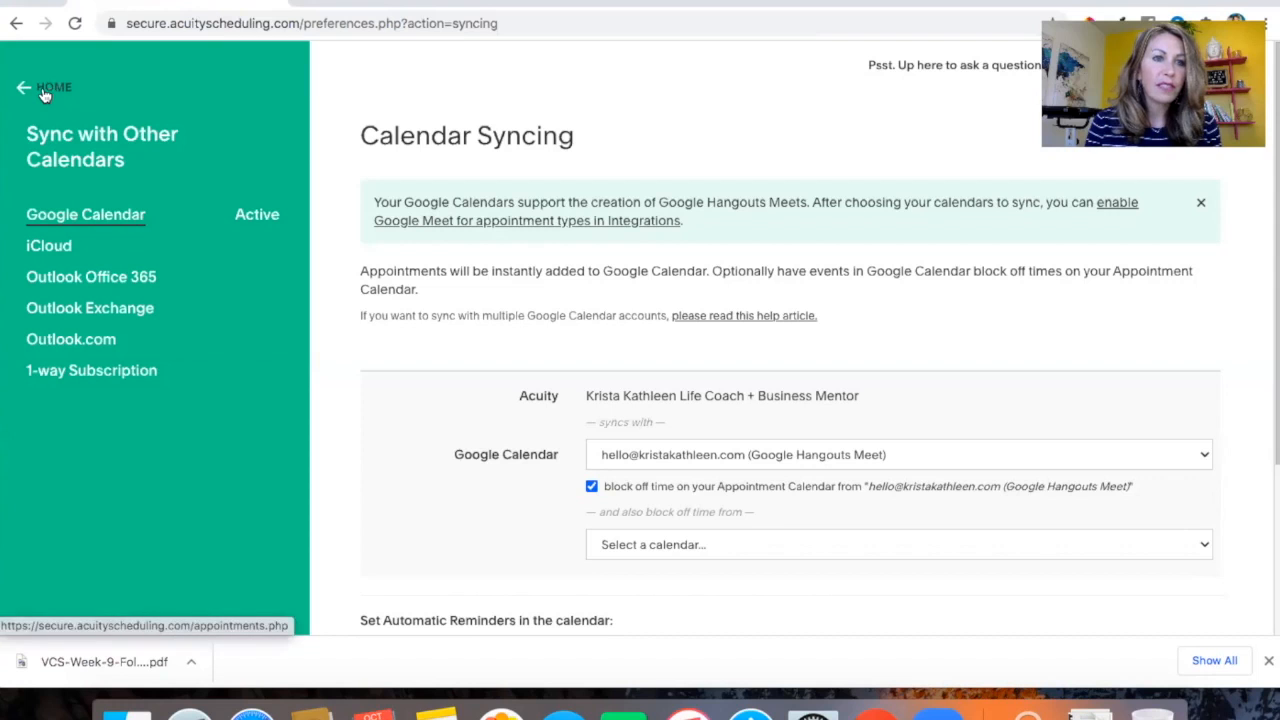
pyautogui.scroll(-3, 137, 398)
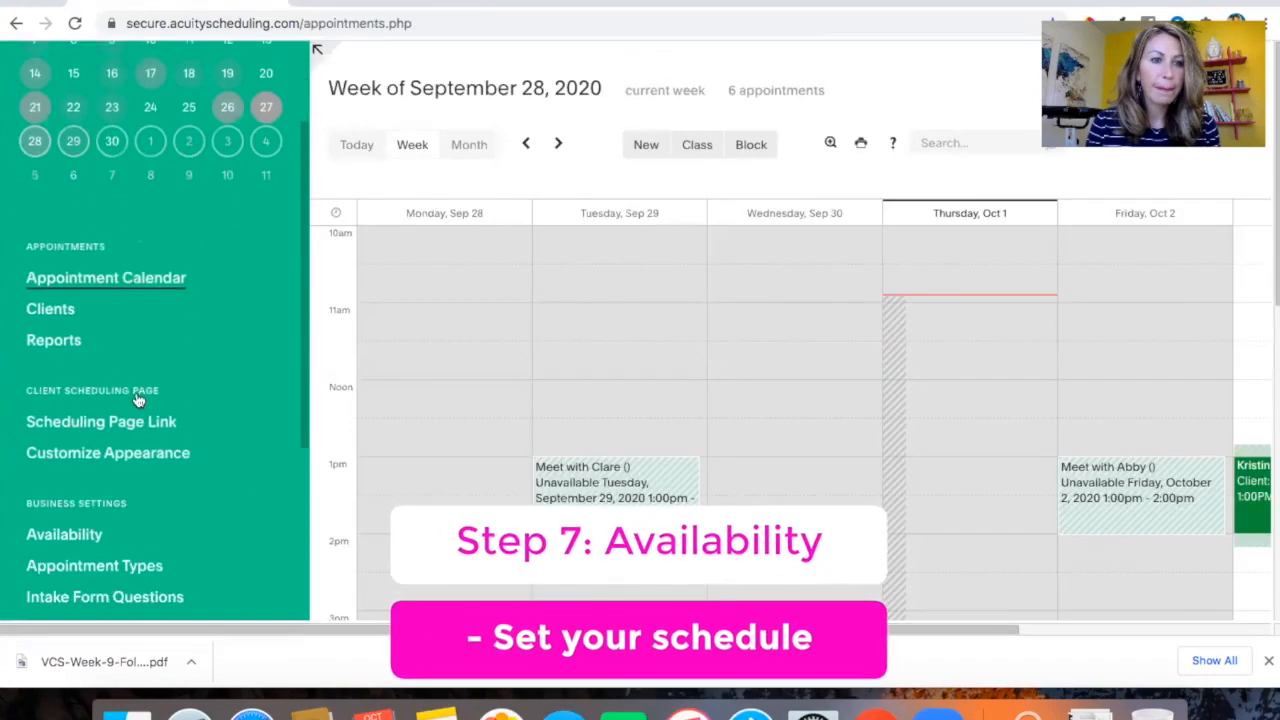
pyautogui.click(58, 478)
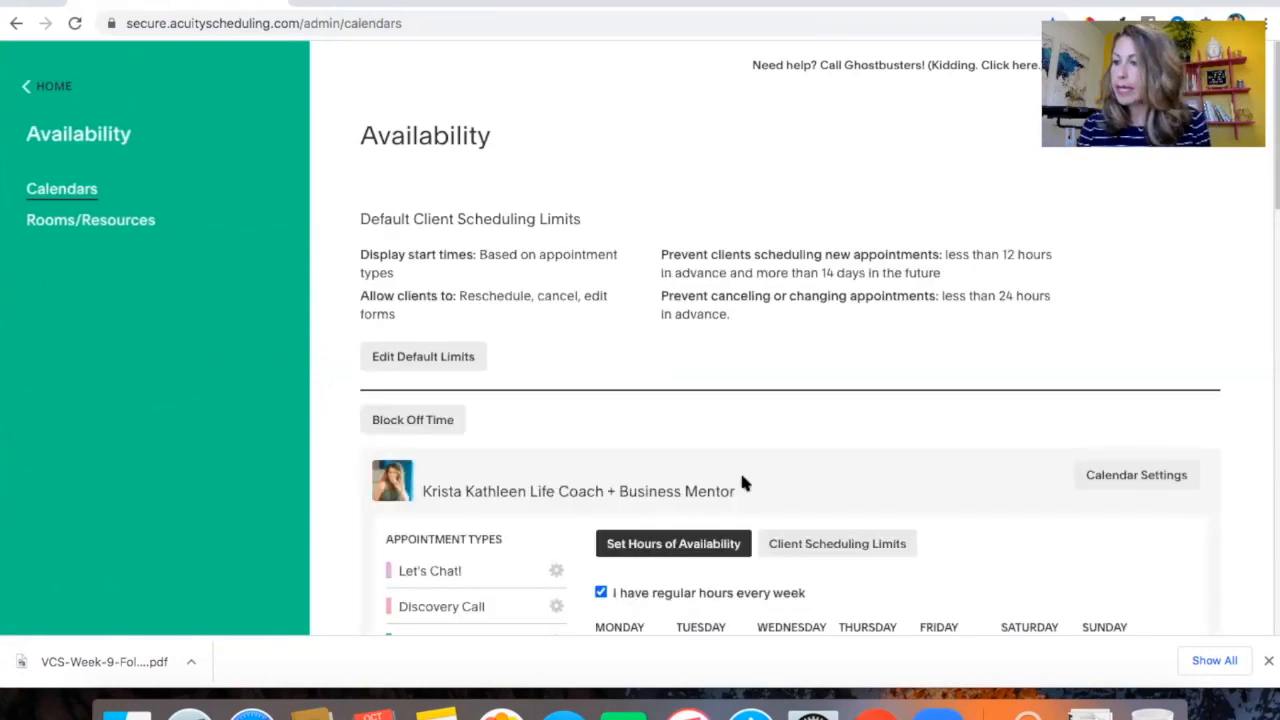
pyautogui.scroll(-5, 742, 481)
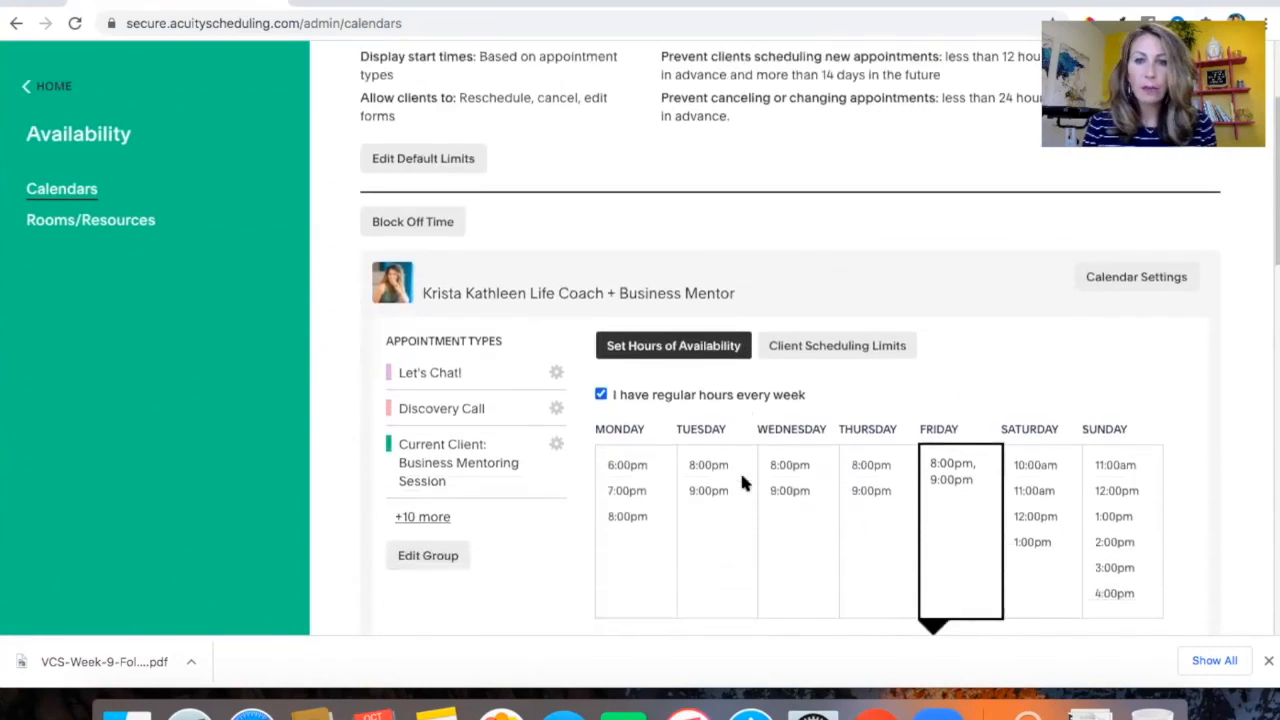
pyautogui.scroll(-1, 745, 485)
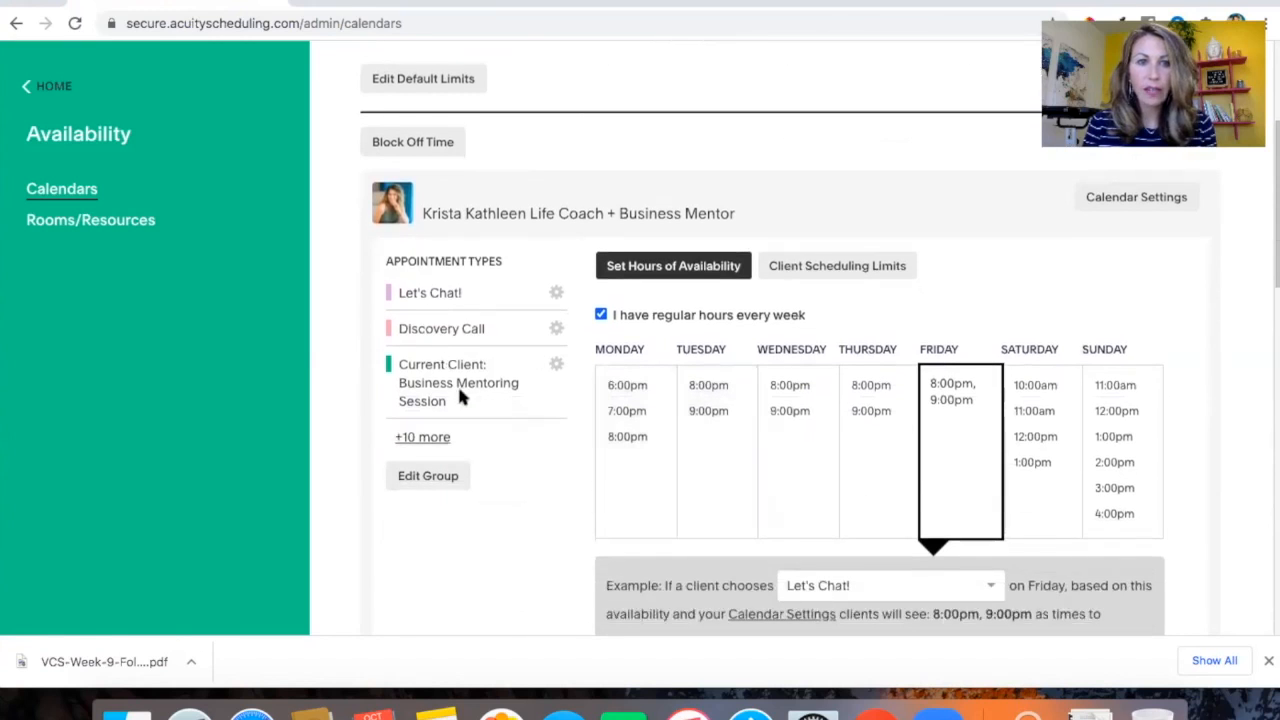
pyautogui.scroll(-1, 462, 400)
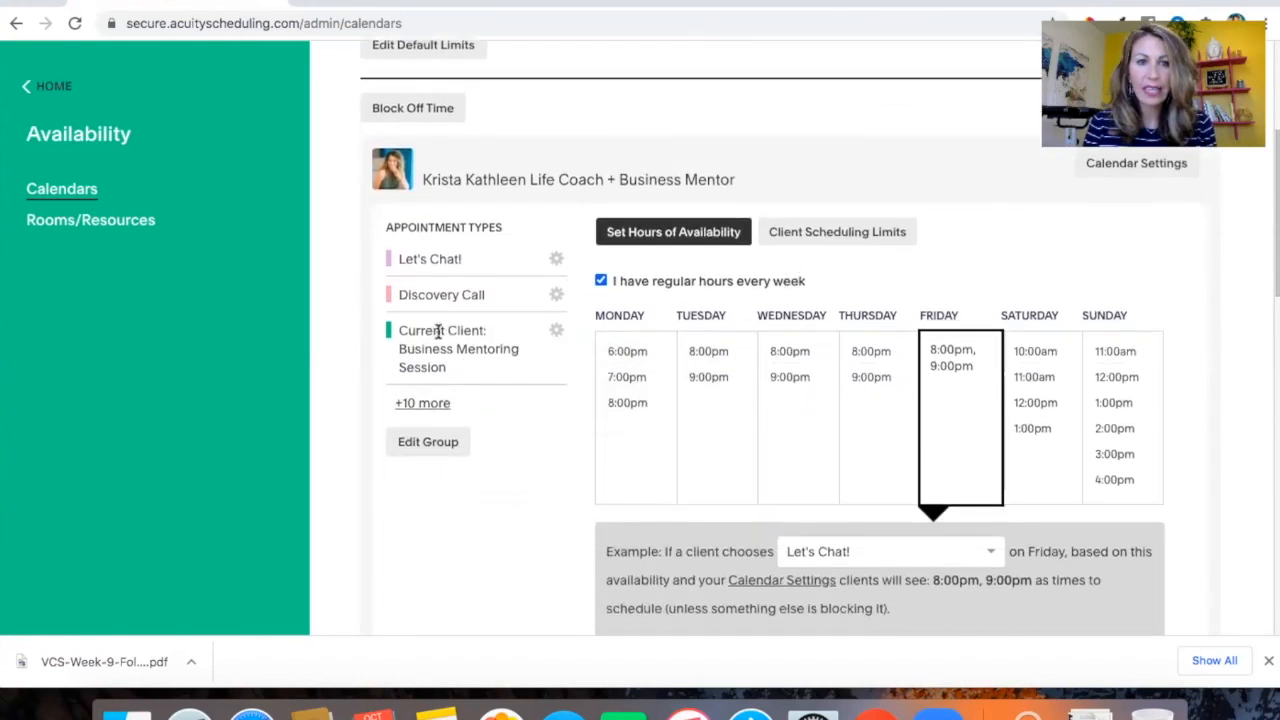
pyautogui.scroll(1, 453, 338)
pyautogui.scroll(1, 453, 338)
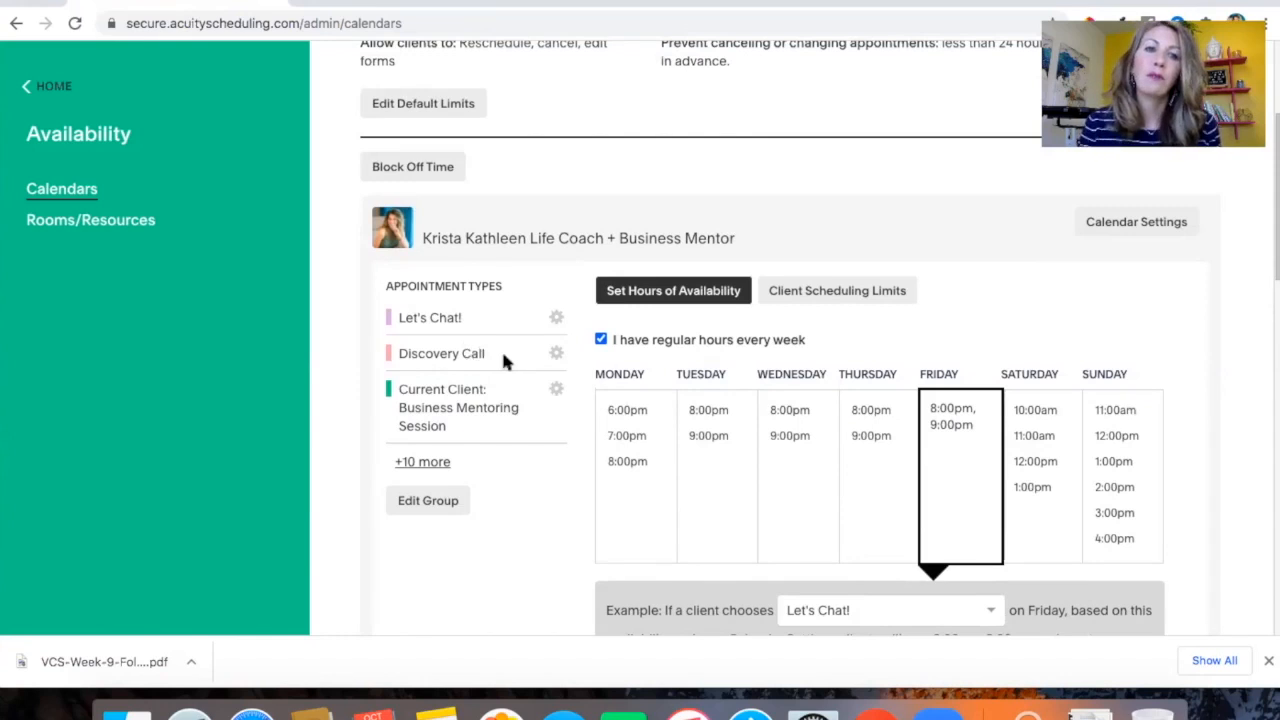
# Select Tuesday's hours to preview the example times clients would see, and review the regular weekly schedule
pyautogui.click(708, 450)
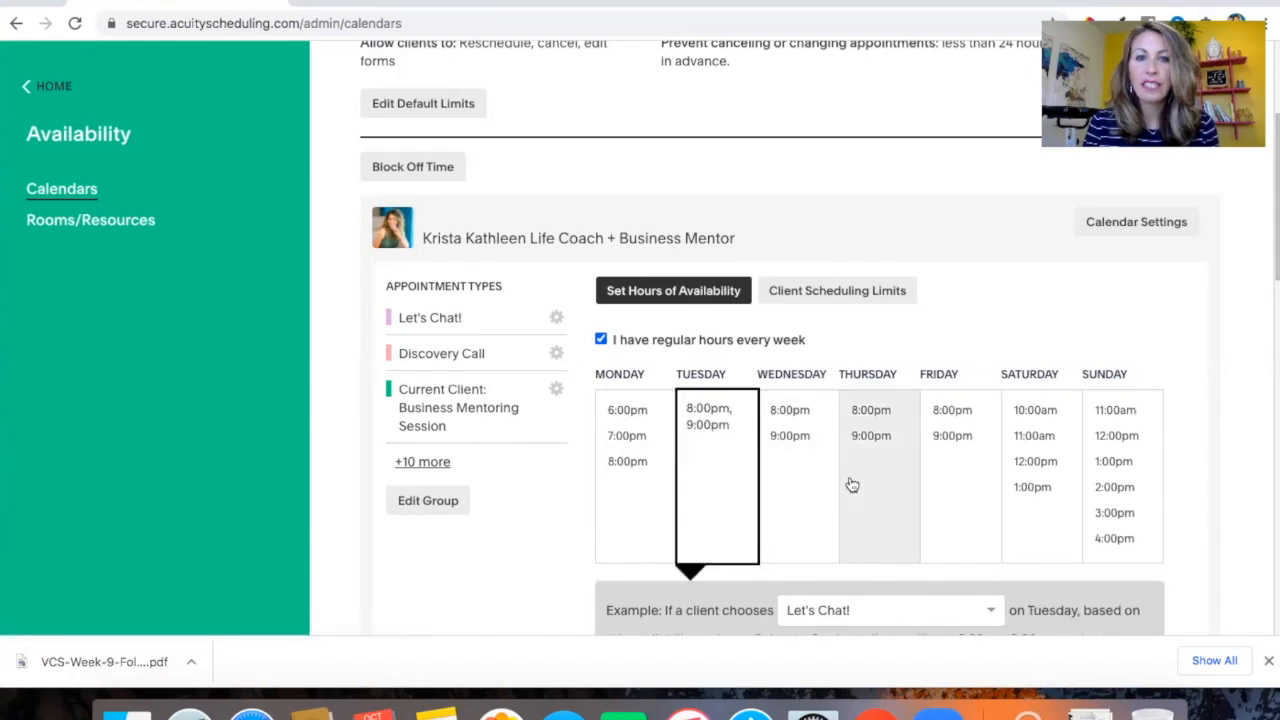
pyautogui.scroll(-1, 901, 230)
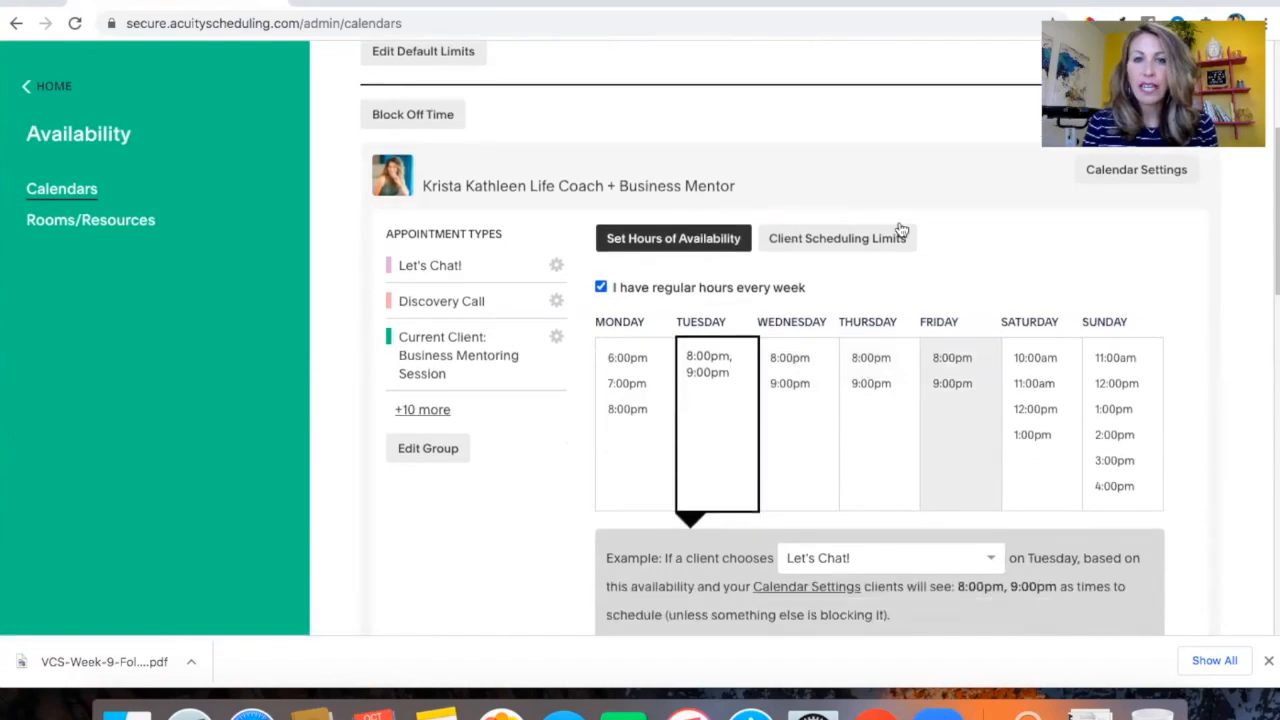
pyautogui.click(904, 195)
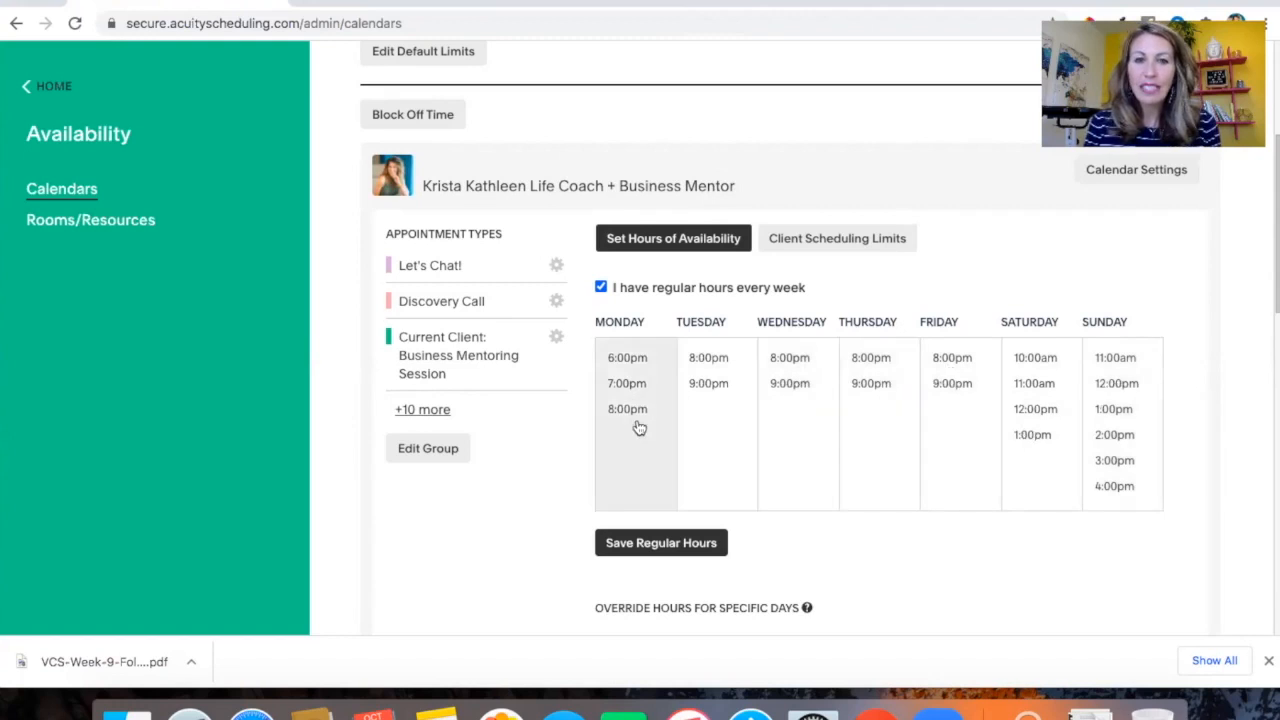
pyautogui.scroll(2, 639, 428)
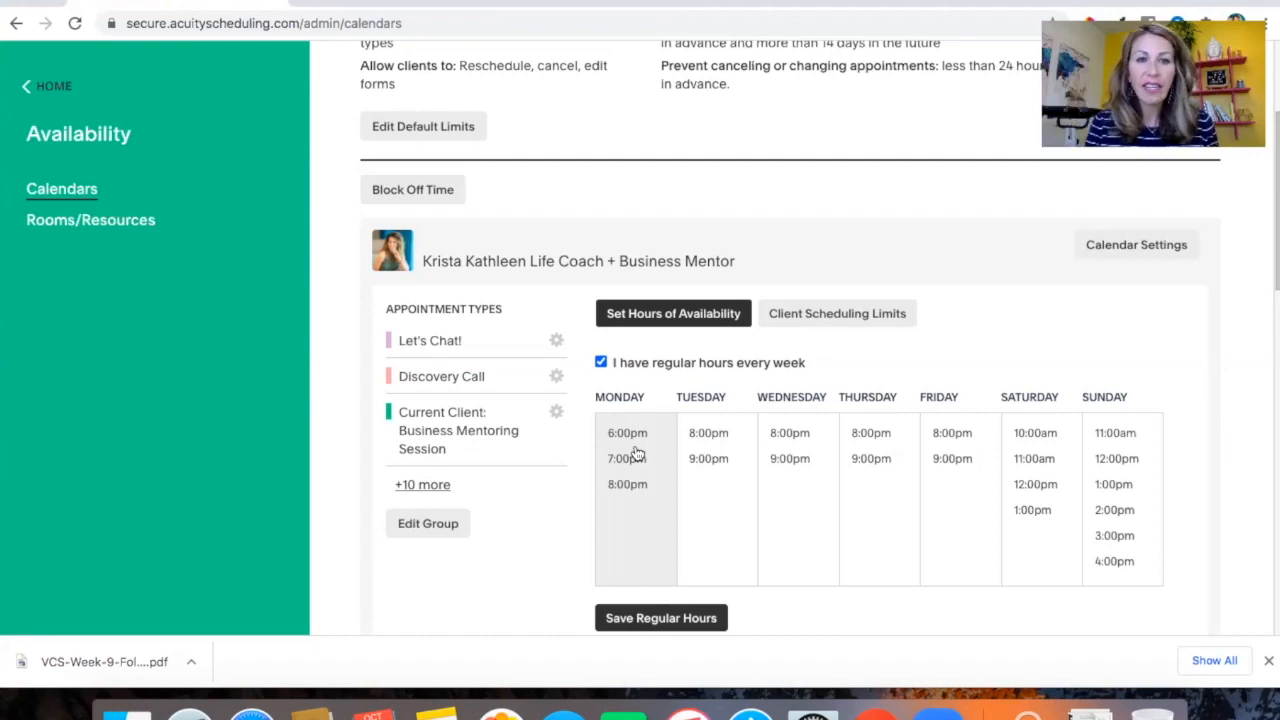
pyautogui.scroll(-3, 737, 491)
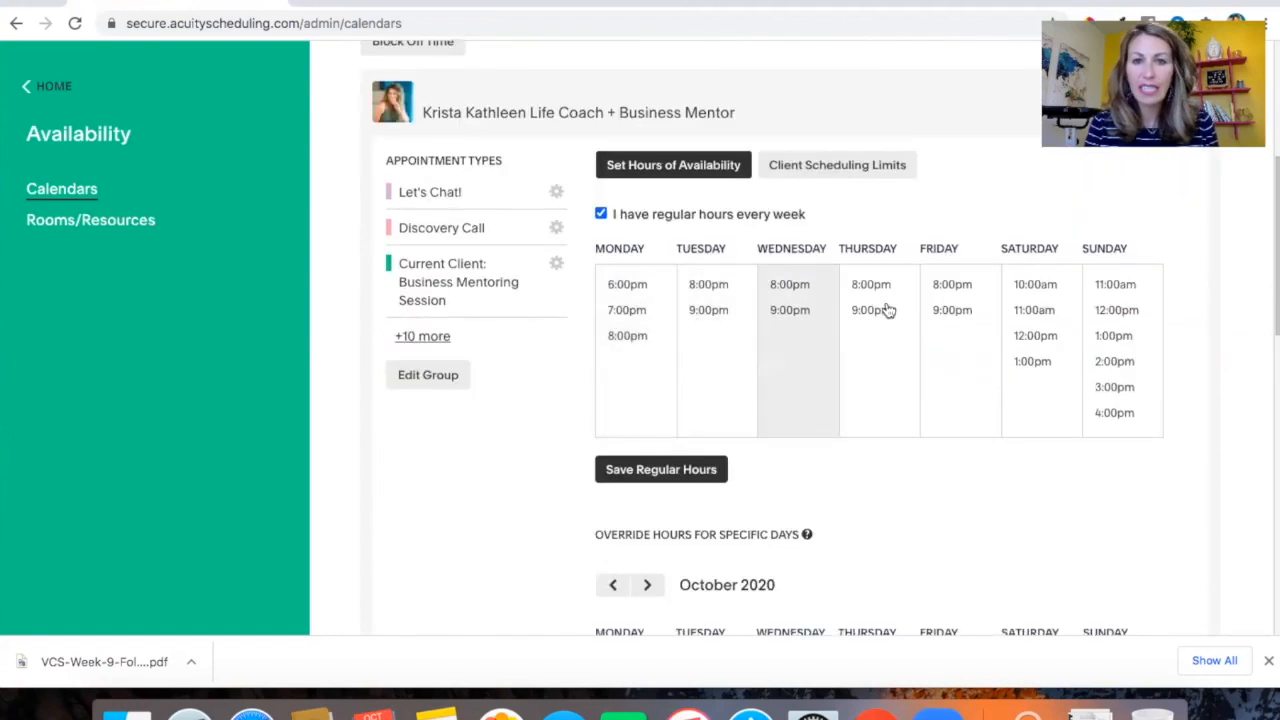
pyautogui.scroll(1, 692, 316)
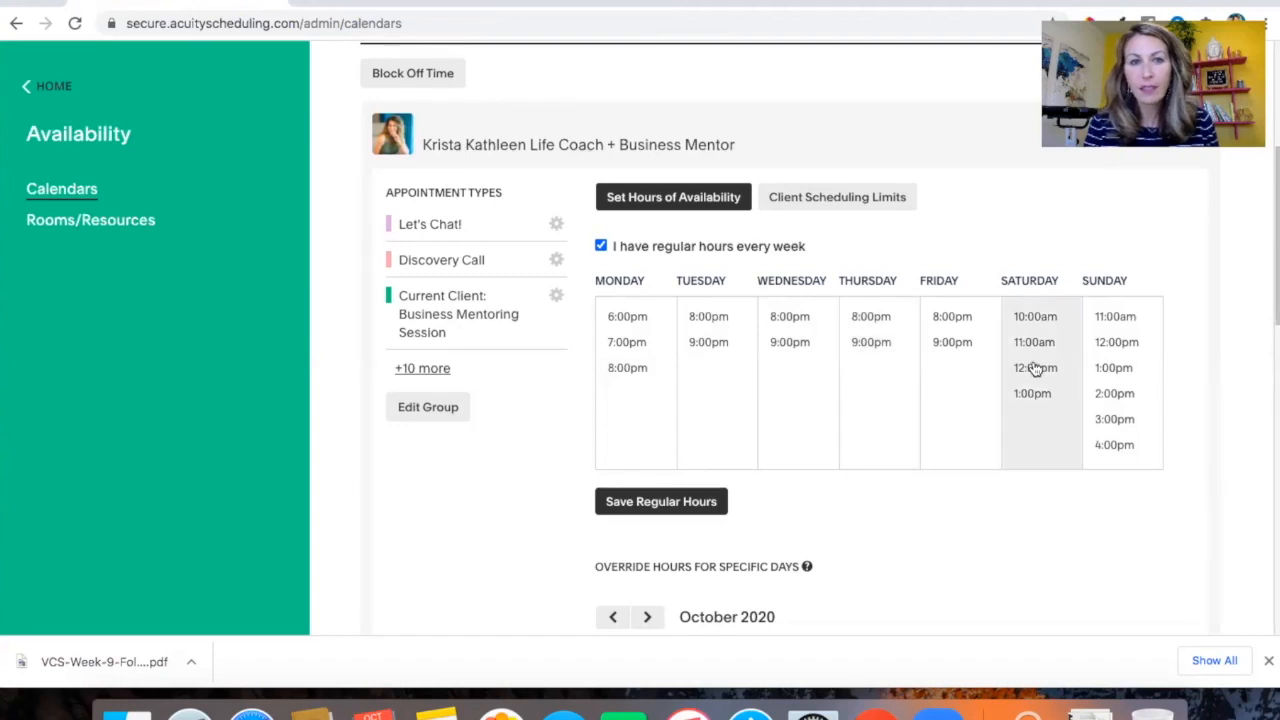
pyautogui.scroll(-1, 460, 320)
# Expand the full list of appointment types assigned to the availability calendar
pyautogui.click(424, 338)
pyautogui.scroll(-5, 428, 338)
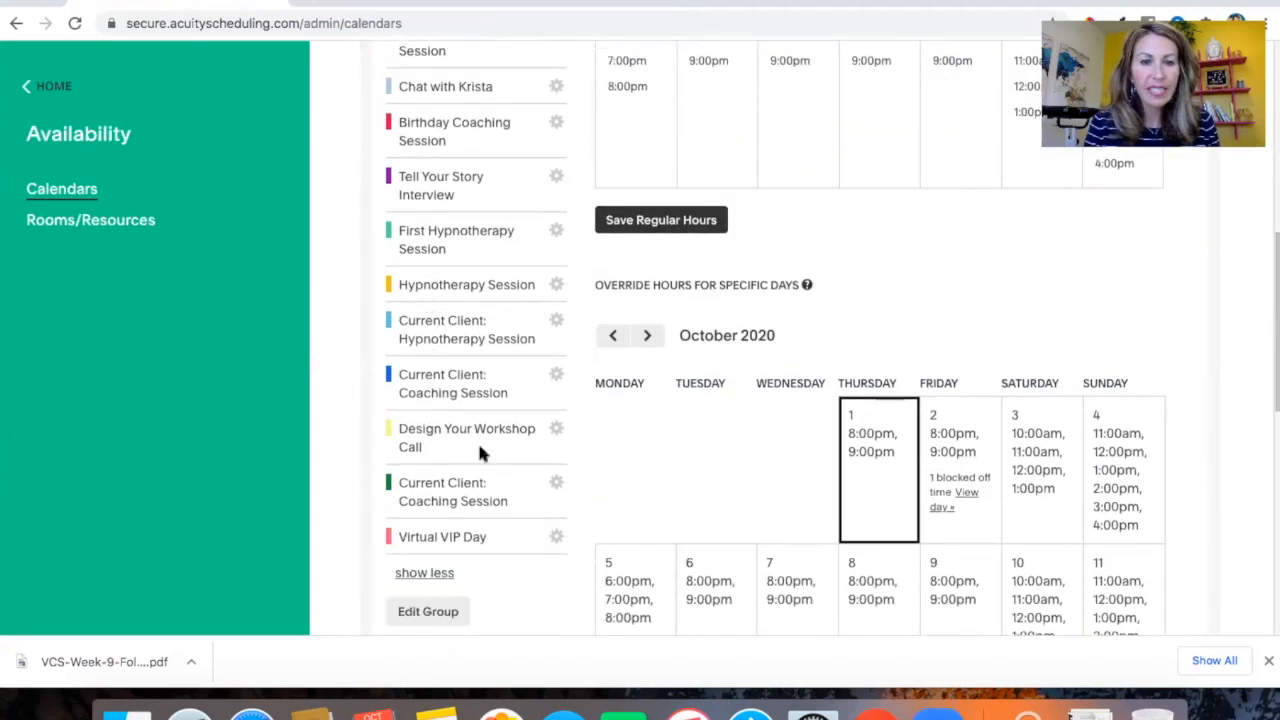
pyautogui.scroll(-2, 472, 210)
pyautogui.scroll(4, 472, 210)
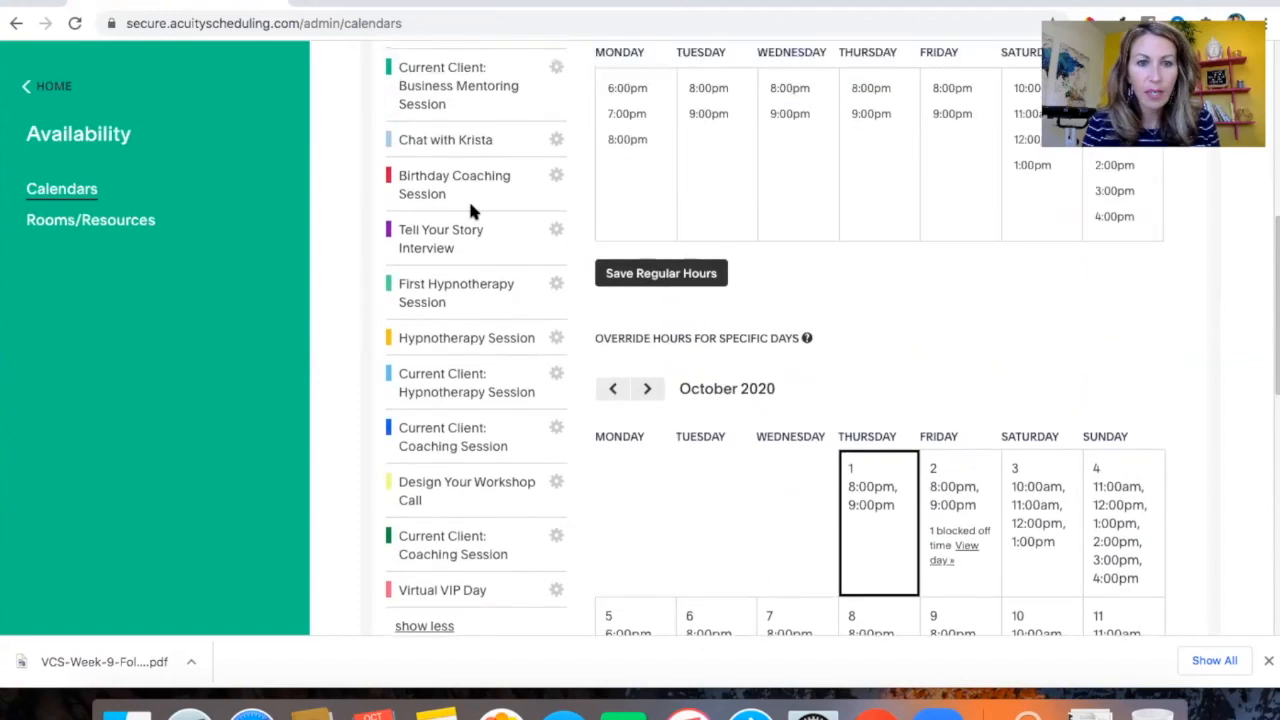
# Open the Block Off Time panel for the calendar
pyautogui.scroll(4, 472, 210)
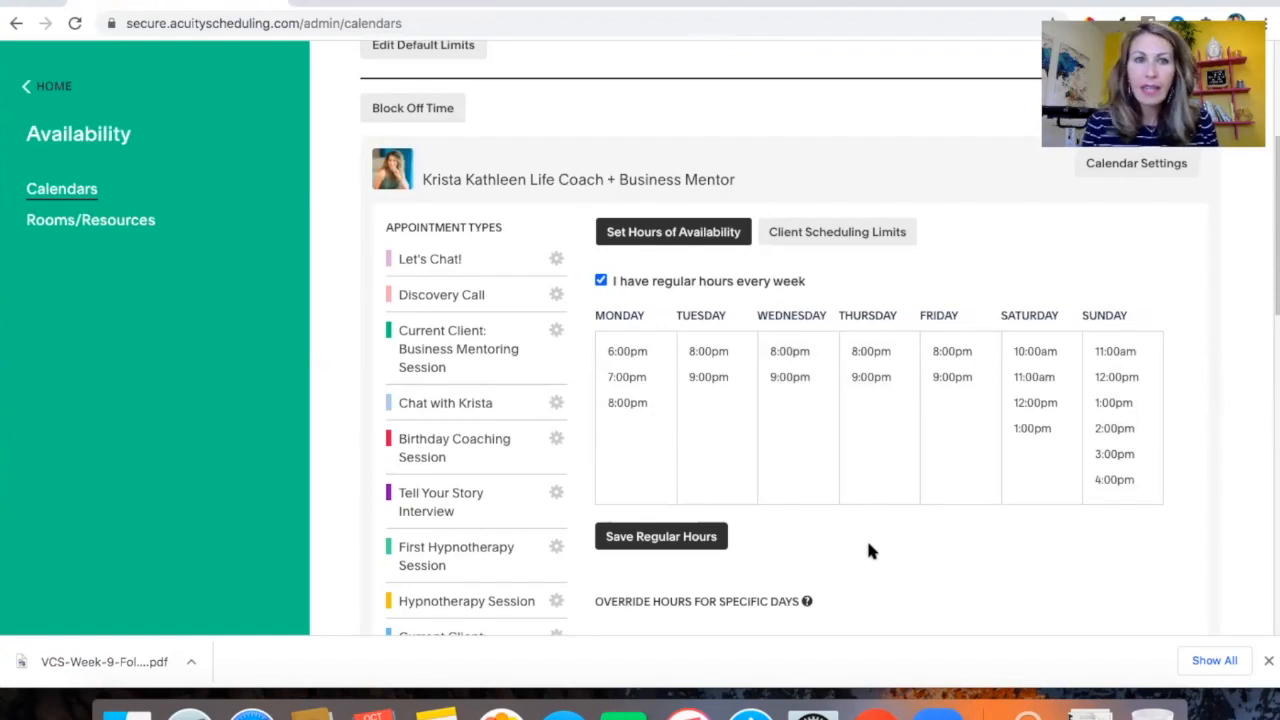
pyautogui.scroll(4, 609, 302)
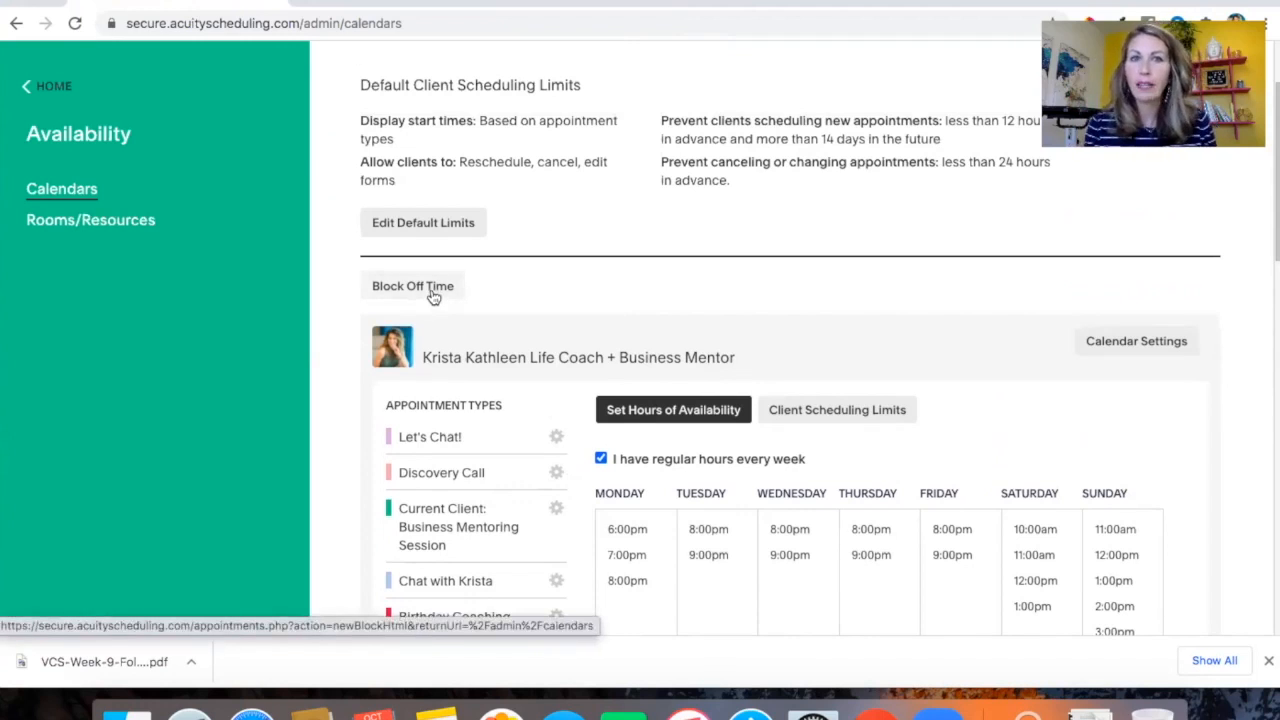
pyautogui.click(433, 290)
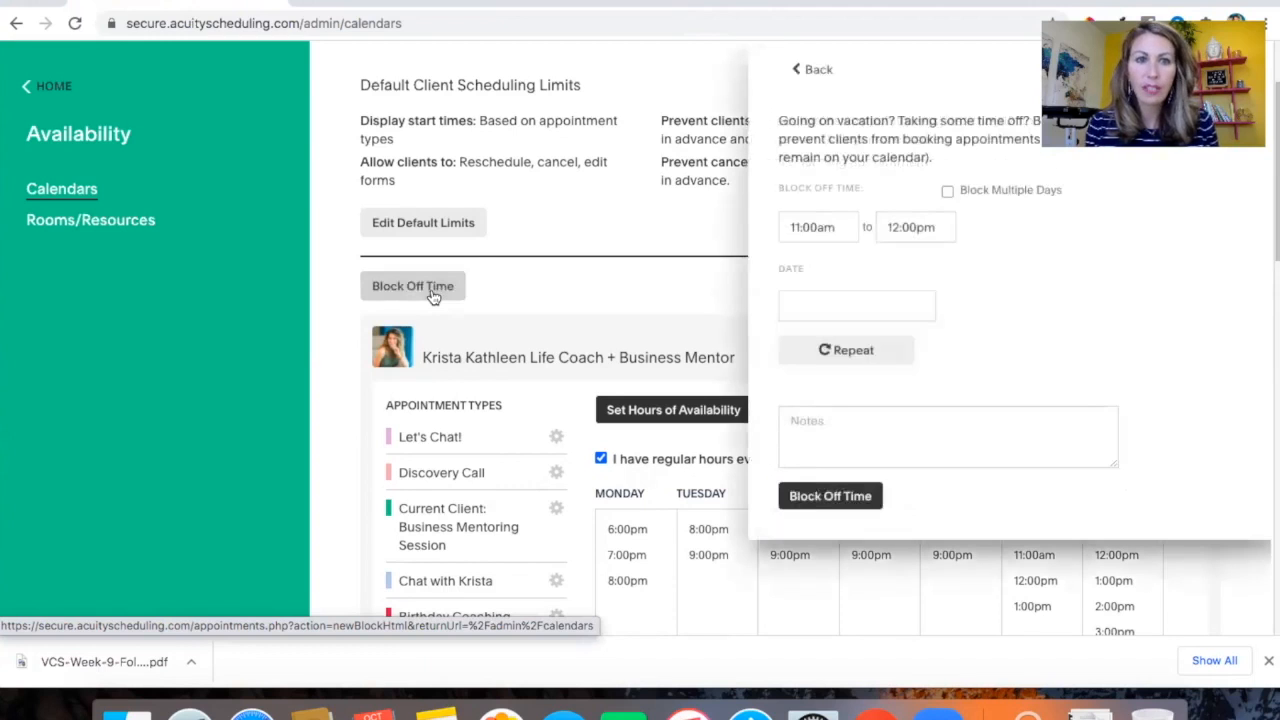
# Tick Block Multiple Days in the block-off panel to preview the date-range fields, then go back without blocking time
pyautogui.scroll(2, 1025, 390)
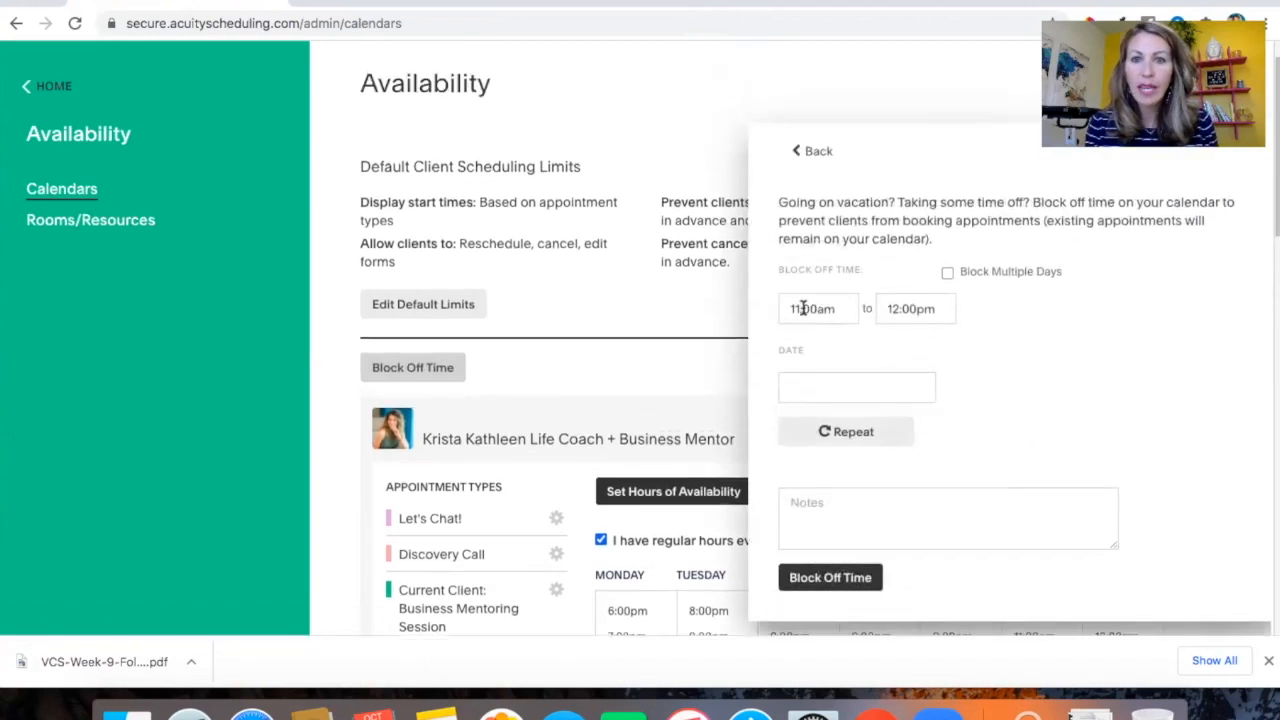
pyautogui.click(947, 272)
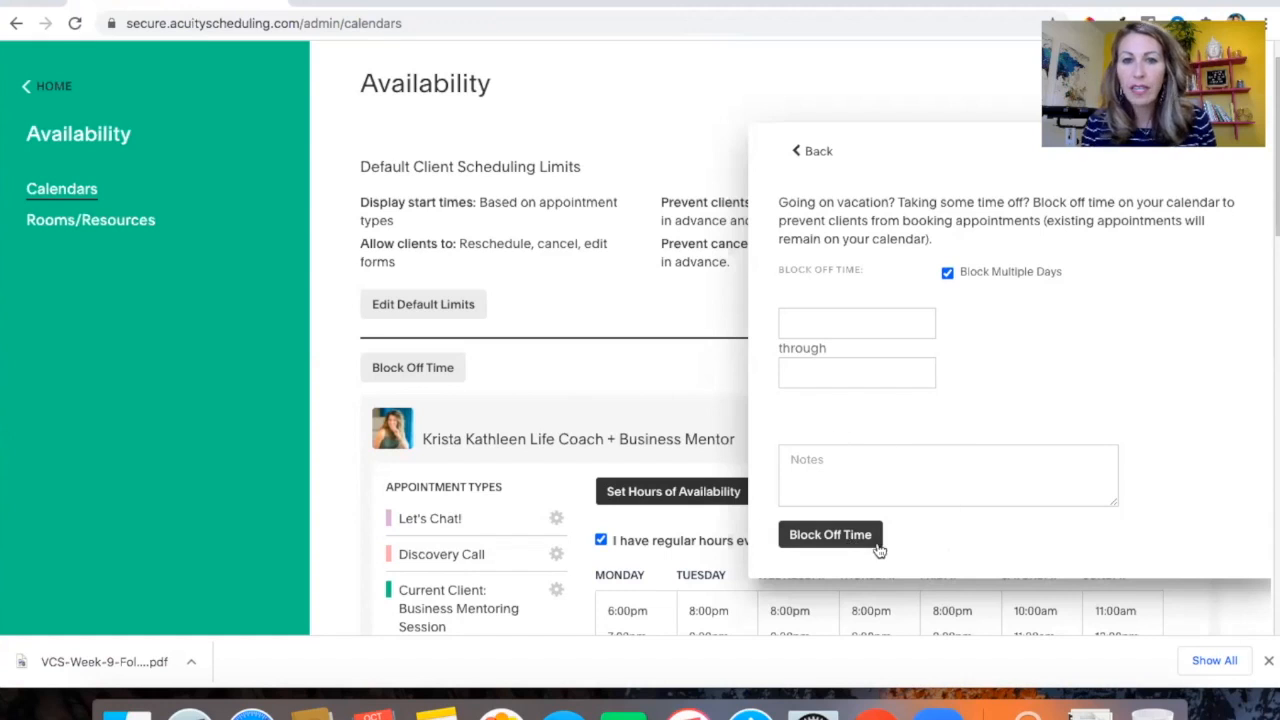
pyautogui.click(812, 151)
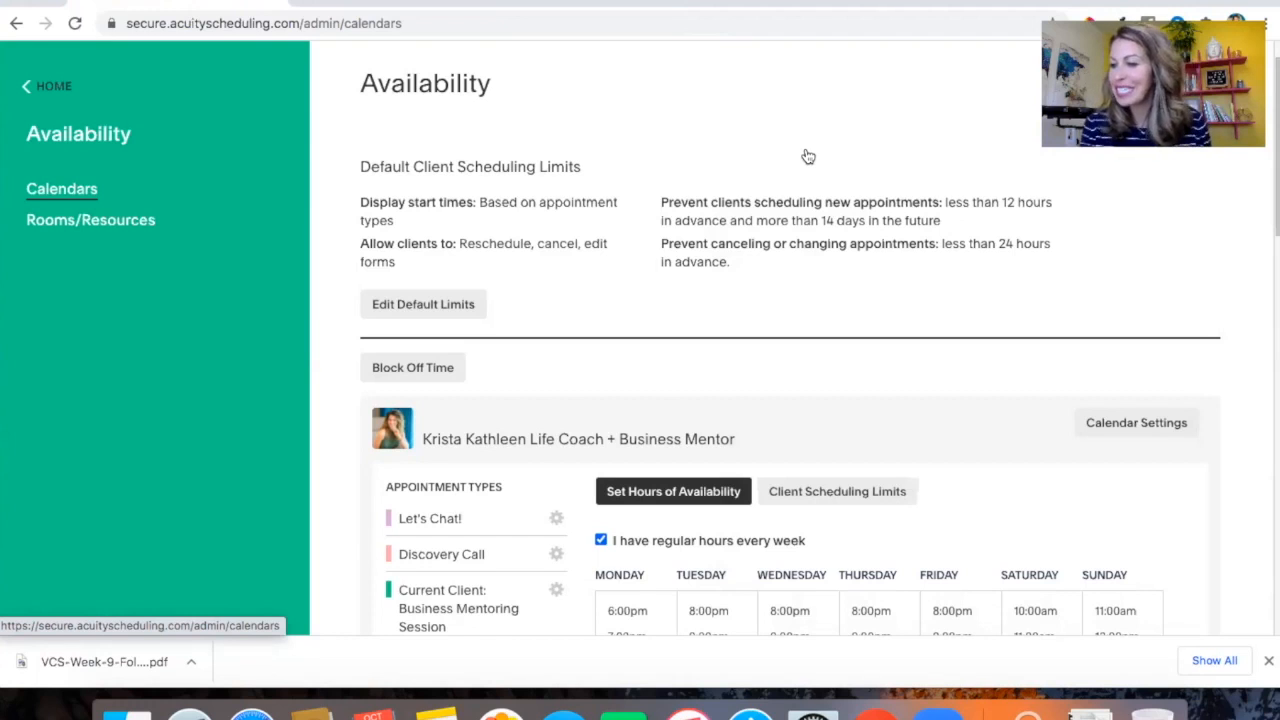
# Open the default scheduling limits and review the general minimum hours, maximum days and client rescheduling and cancelling permissions, then close them
pyautogui.scroll(-1, 496, 235)
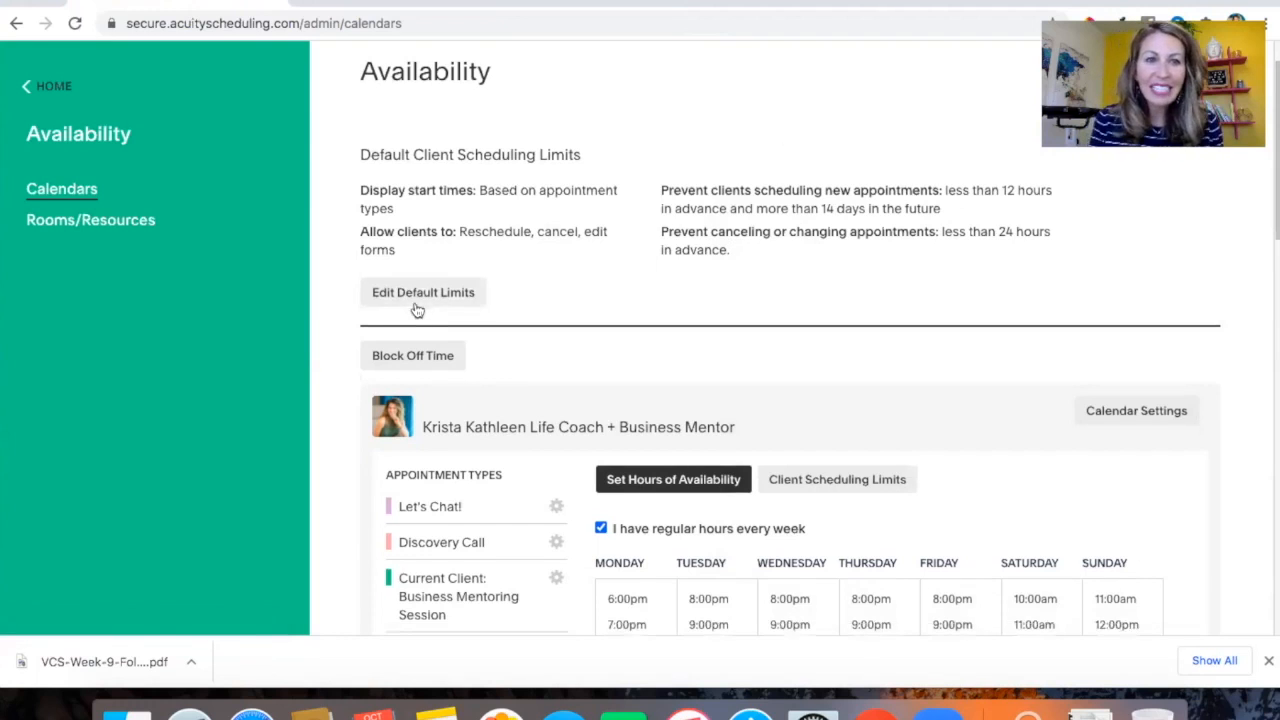
pyautogui.scroll(2, 418, 310)
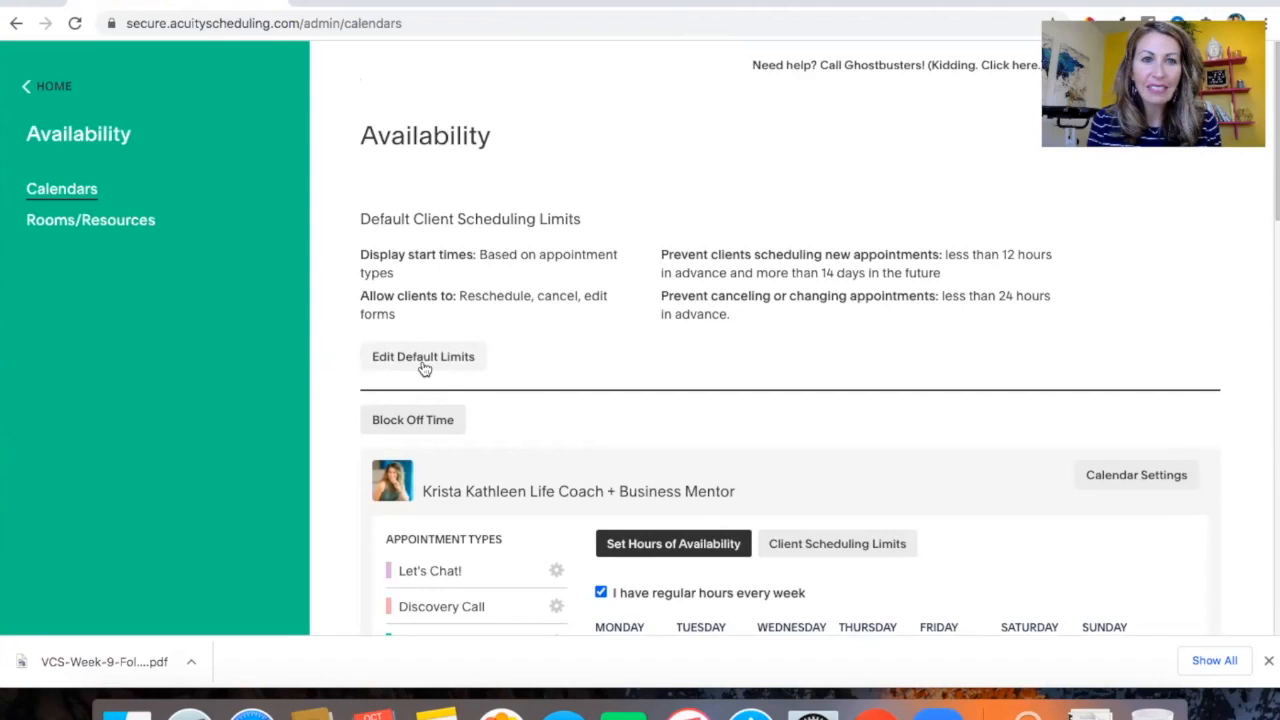
pyautogui.click(424, 369)
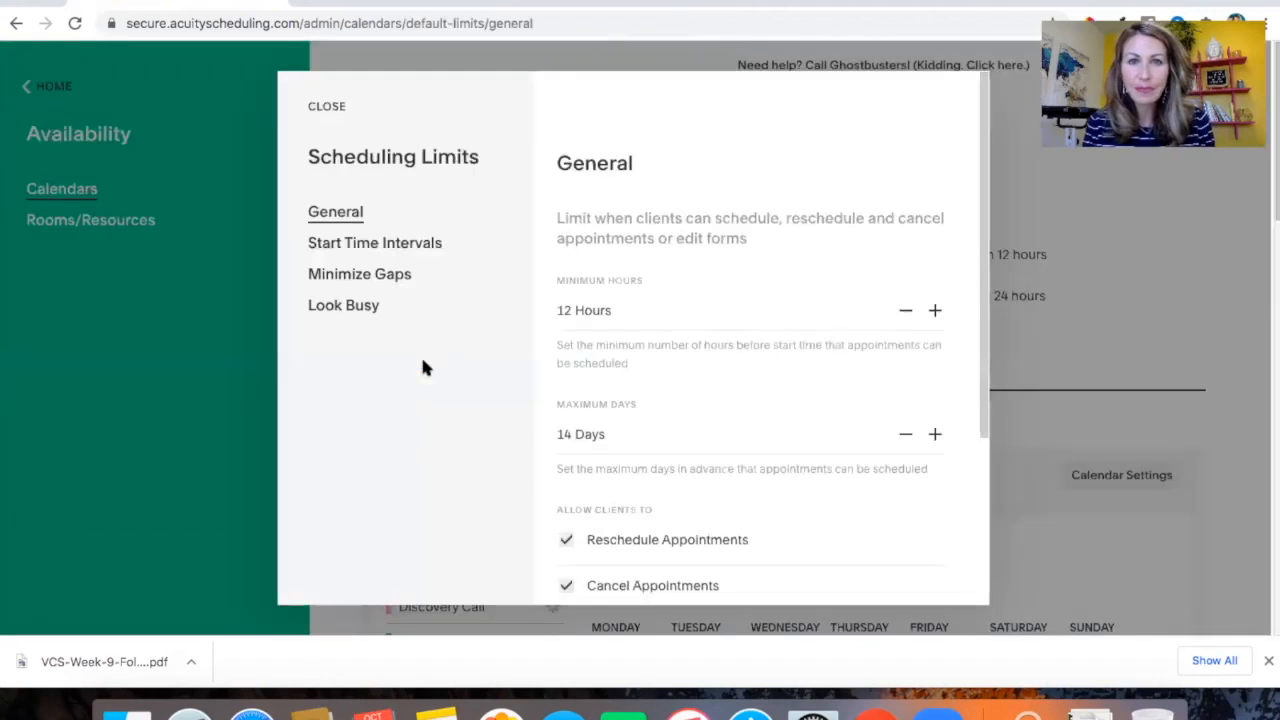
pyautogui.scroll(-2, 760, 421)
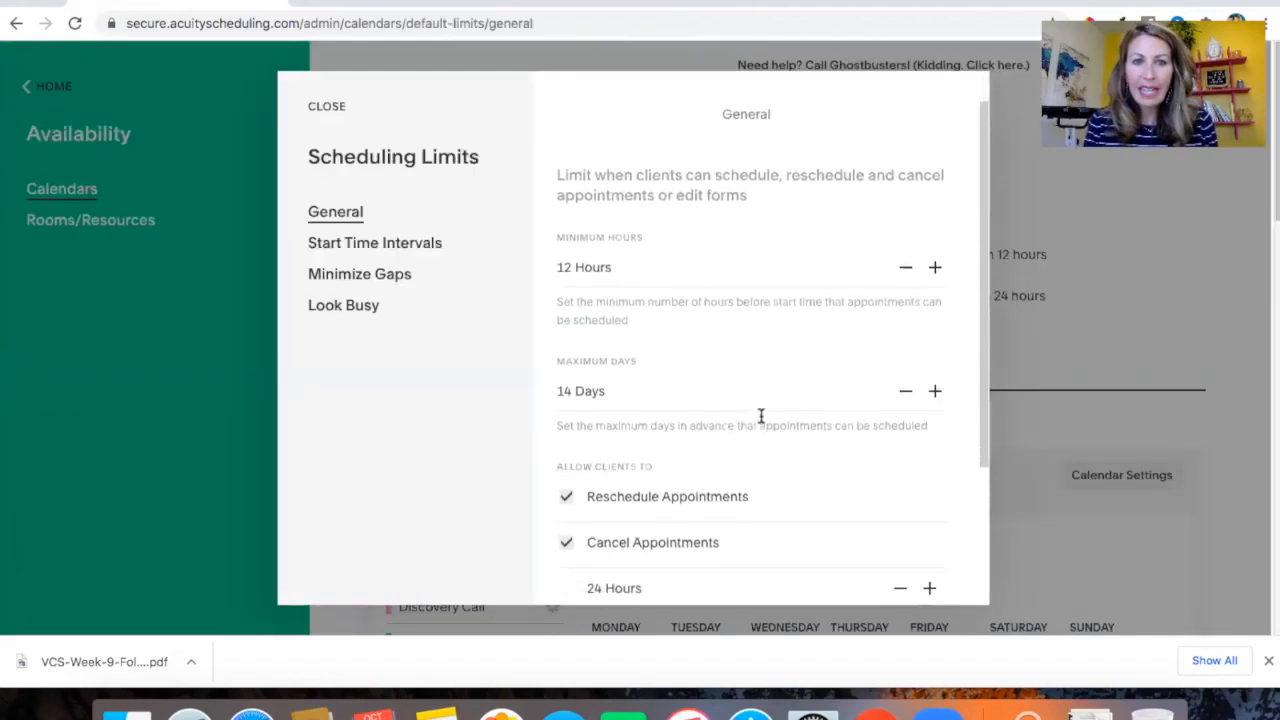
pyautogui.scroll(-2, 760, 421)
pyautogui.scroll(1, 760, 421)
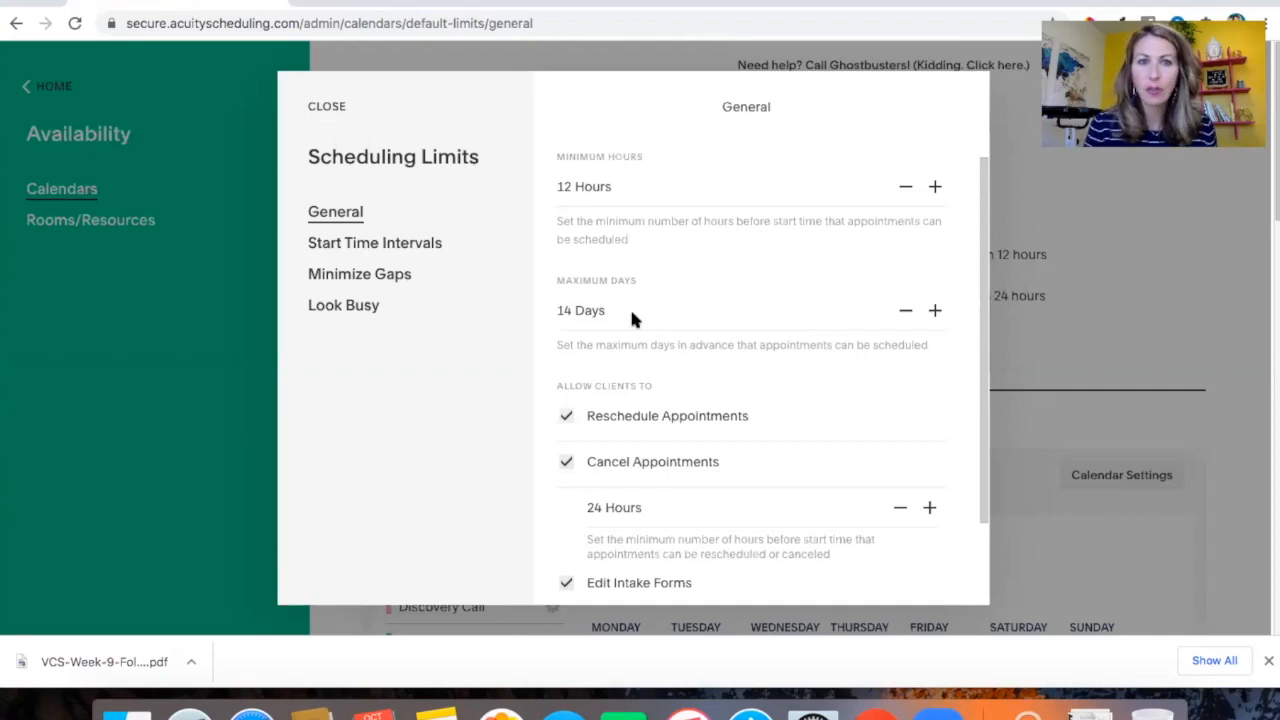
pyautogui.scroll(-1, 610, 293)
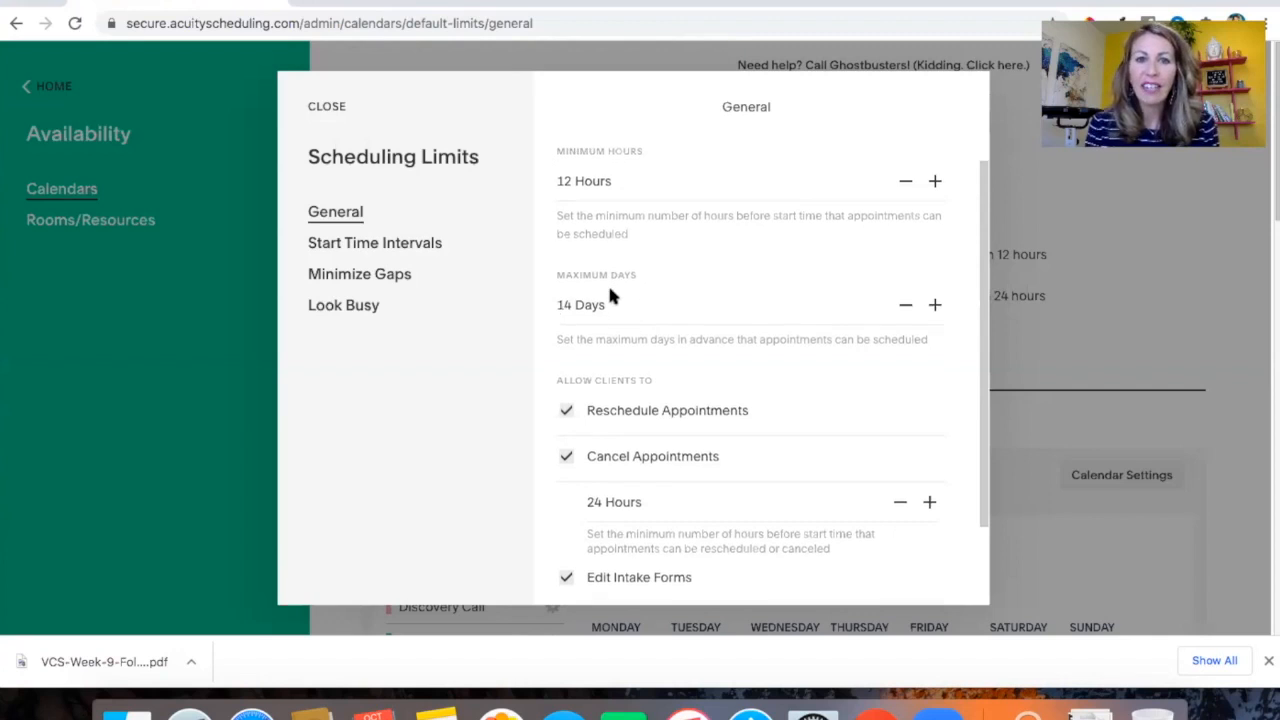
pyautogui.scroll(-1, 610, 293)
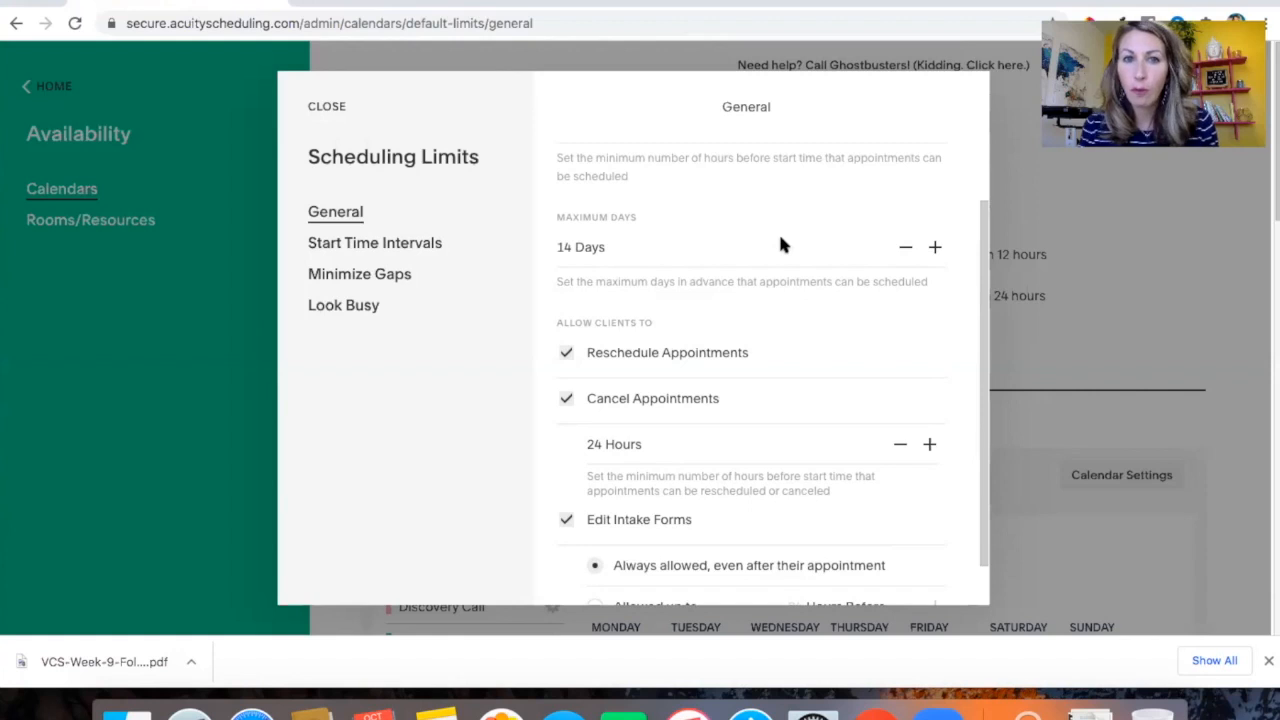
pyautogui.scroll(2, 783, 245)
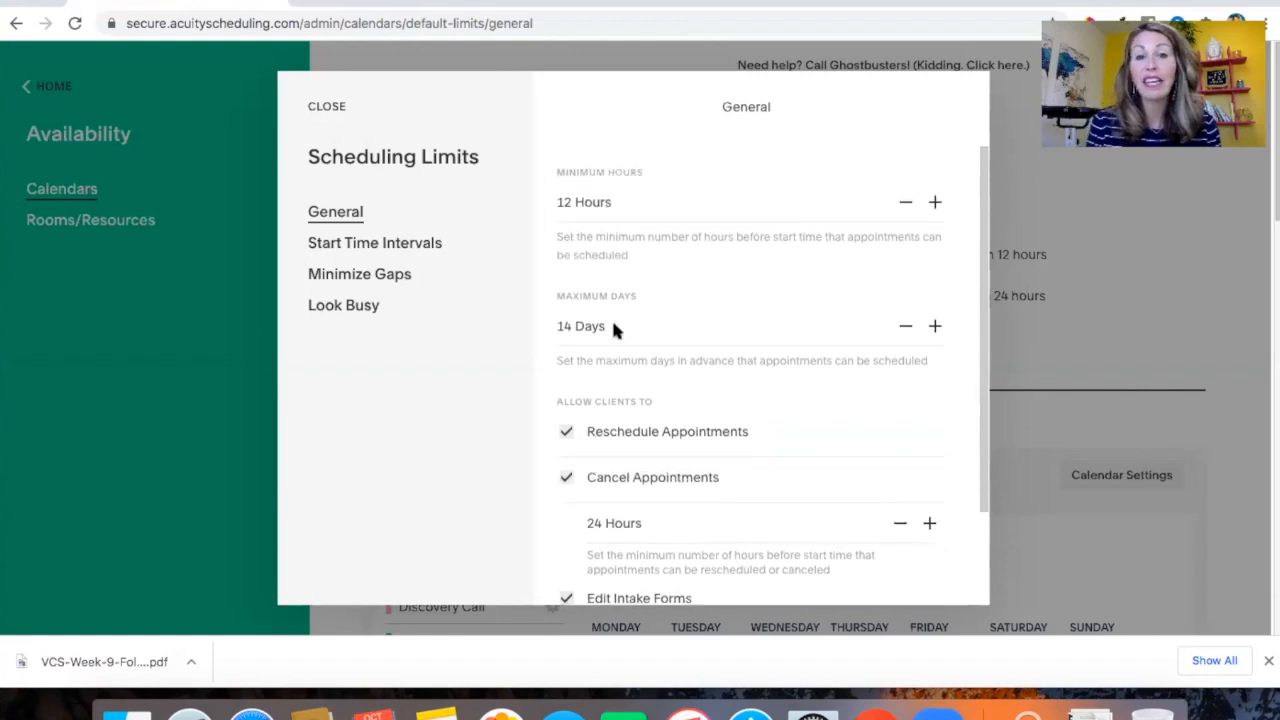
pyautogui.scroll(-2, 614, 330)
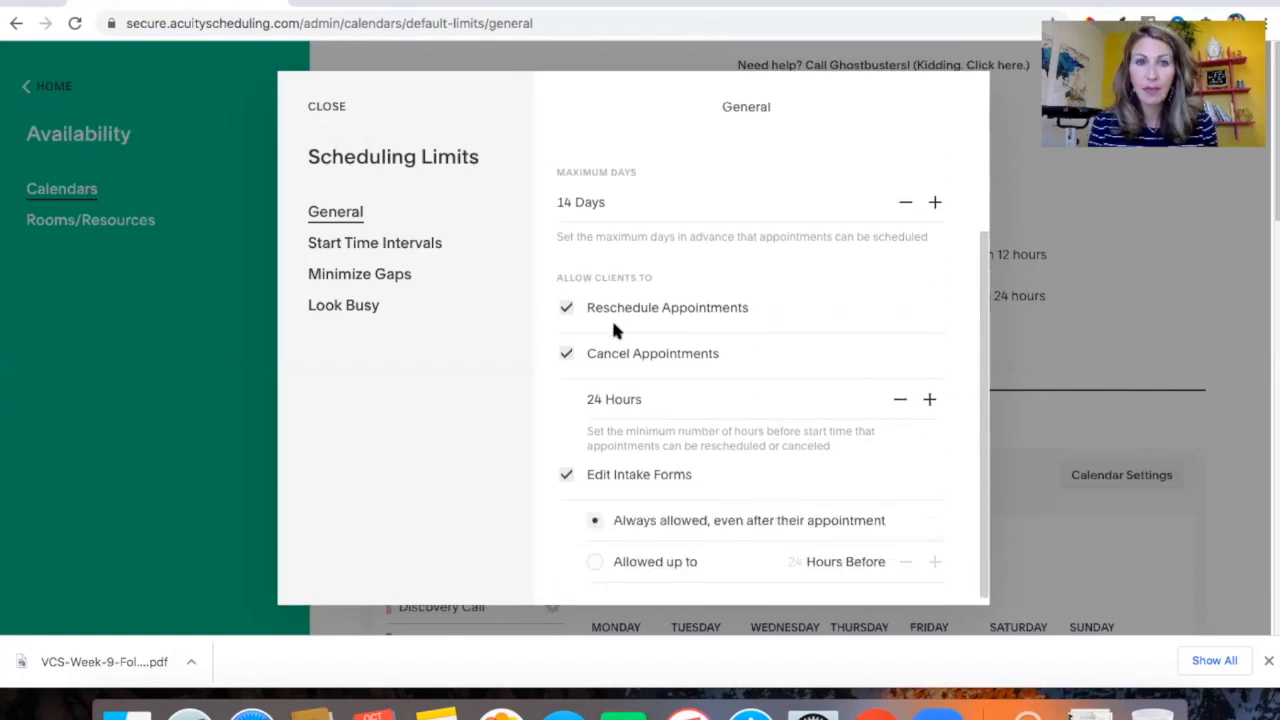
pyautogui.scroll(-1, 614, 330)
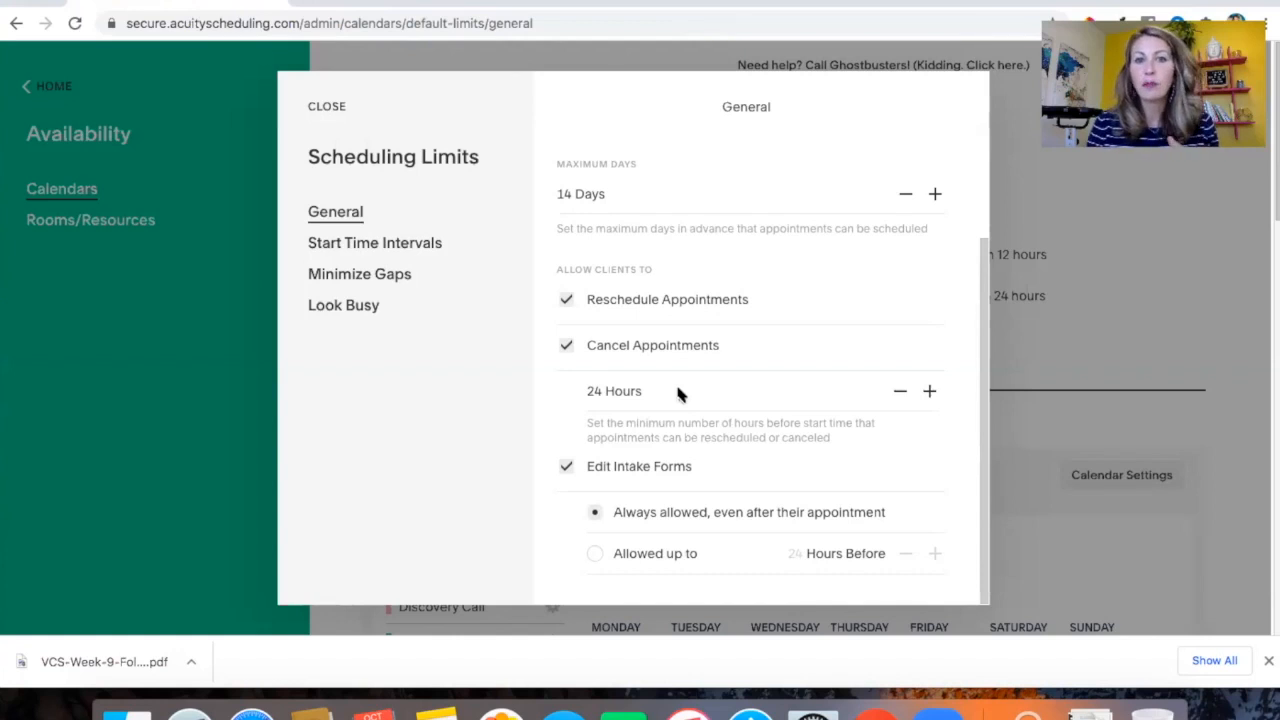
pyautogui.scroll(-1, 678, 393)
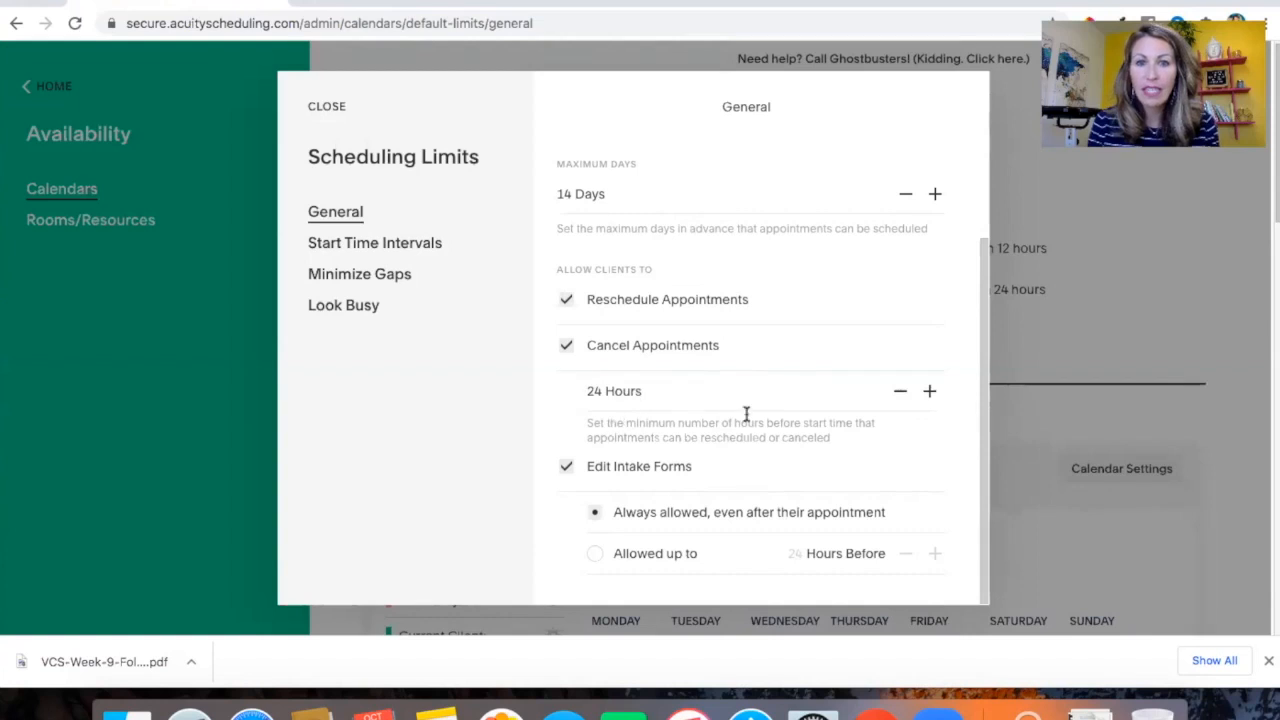
pyautogui.scroll(-3, 747, 414)
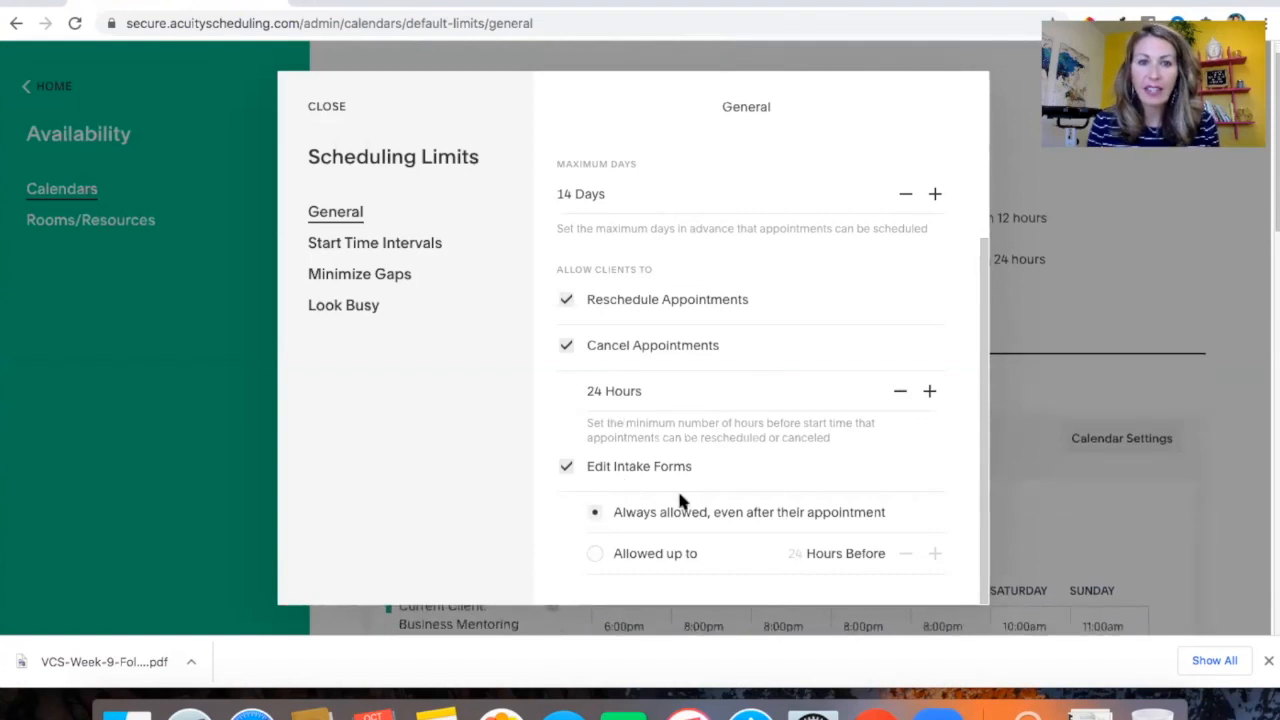
pyautogui.scroll(2, 724, 517)
pyautogui.scroll(-2, 724, 517)
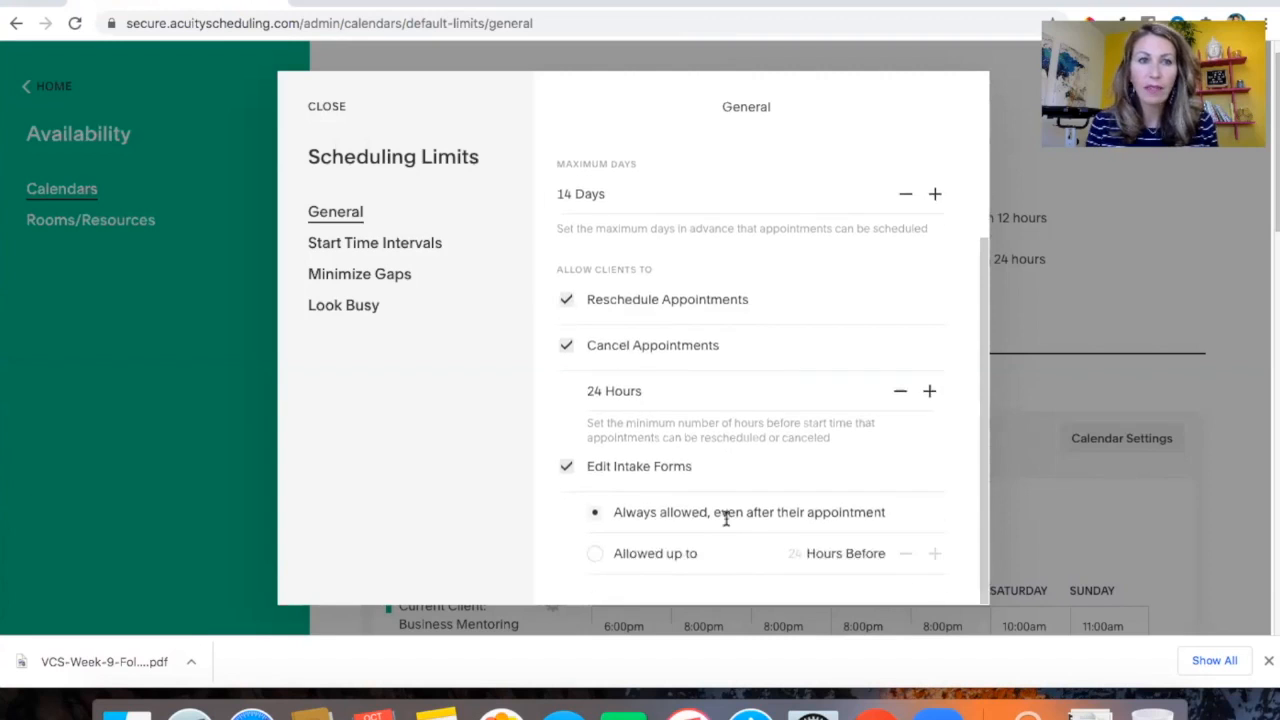
pyautogui.click(325, 110)
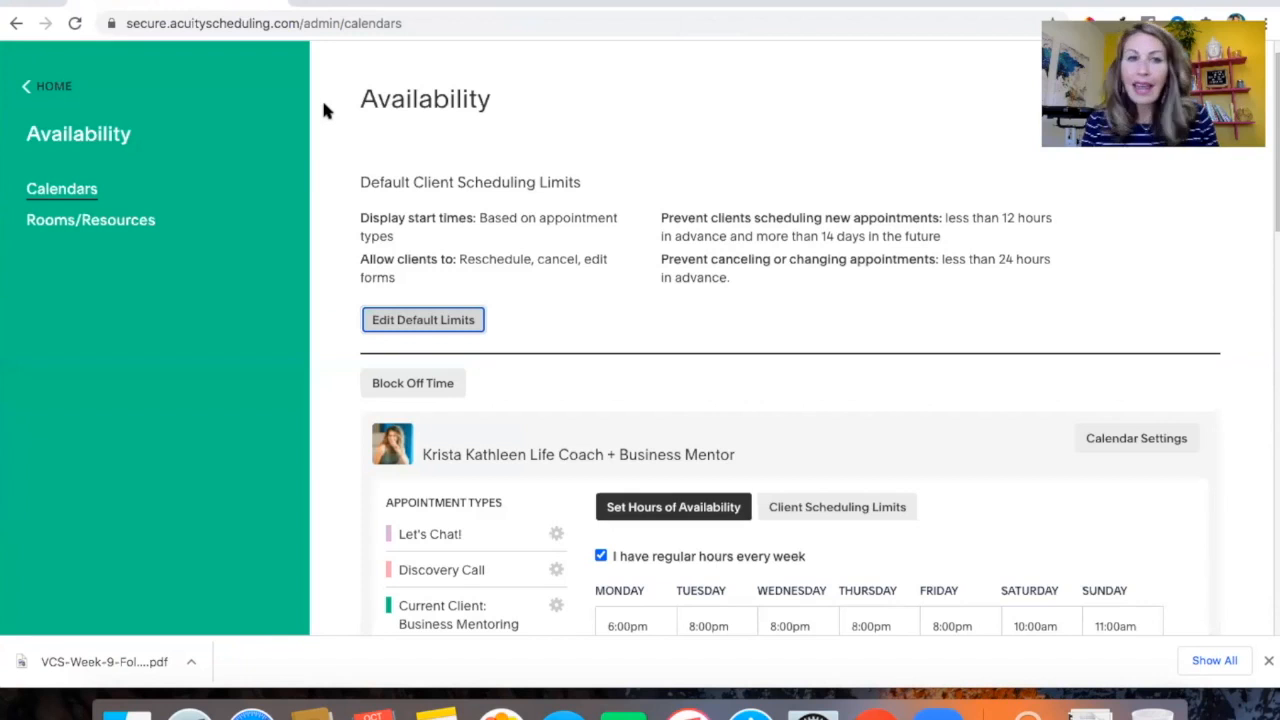
# Return home, open Payment Settings and review the currency, payment processors and per-appointment payment requirements
pyautogui.click(46, 87)
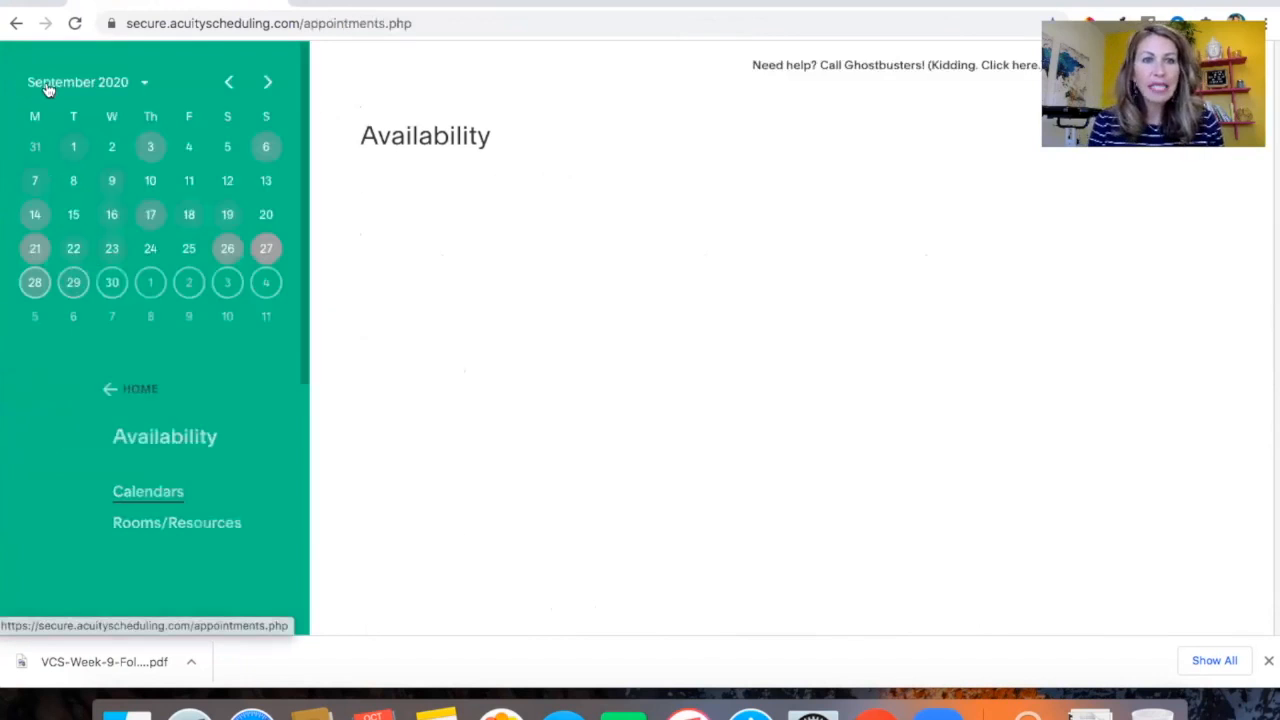
pyautogui.scroll(-5, 166, 470)
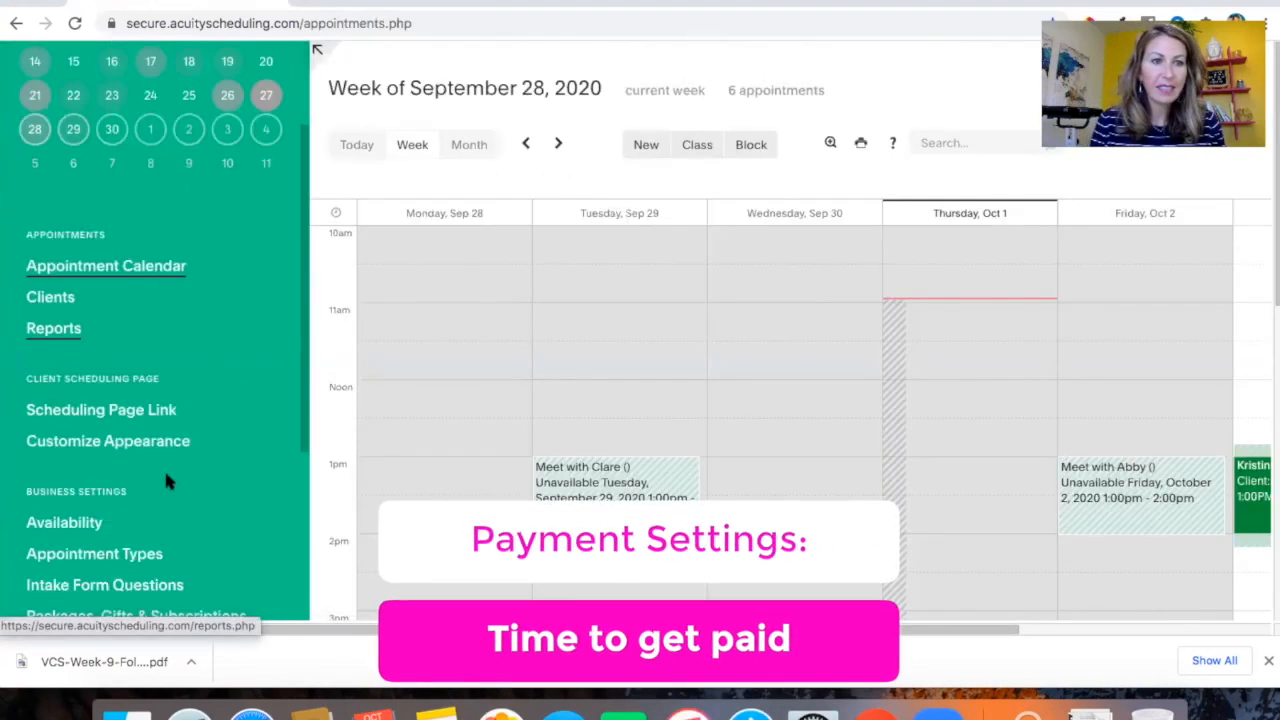
pyautogui.scroll(-2, 168, 483)
pyautogui.click(97, 467)
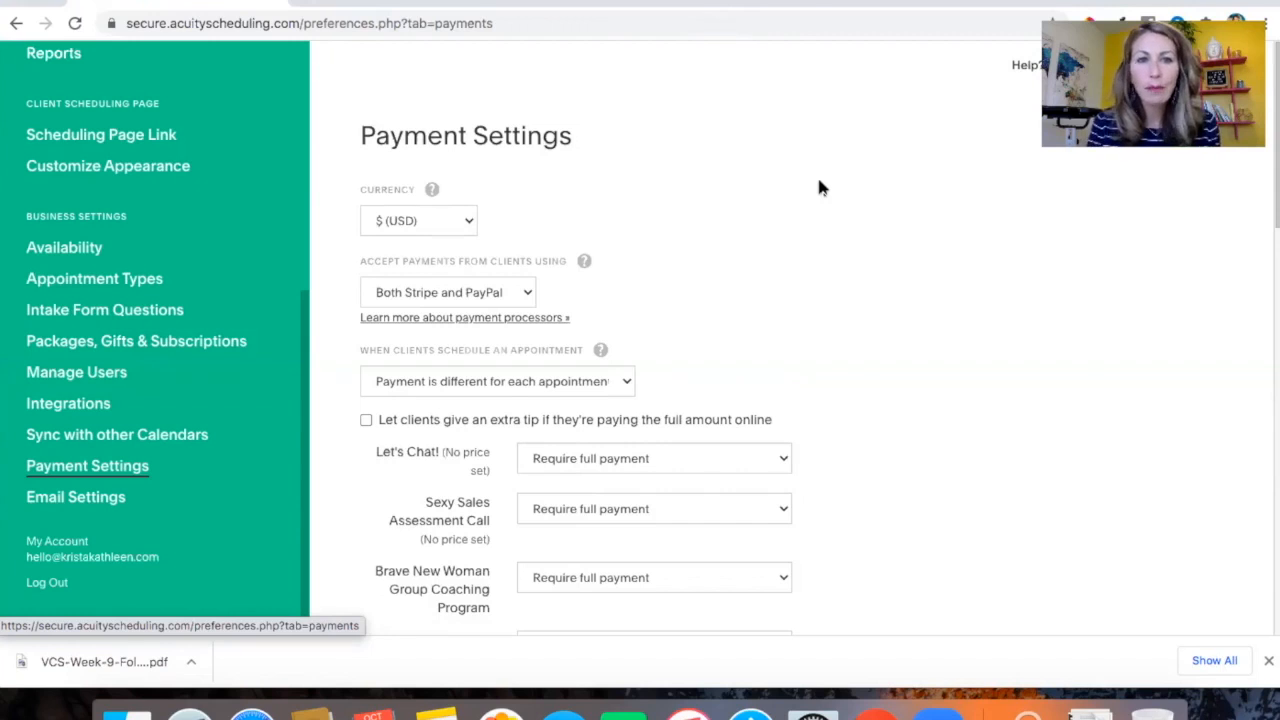
pyautogui.scroll(-1, 818, 187)
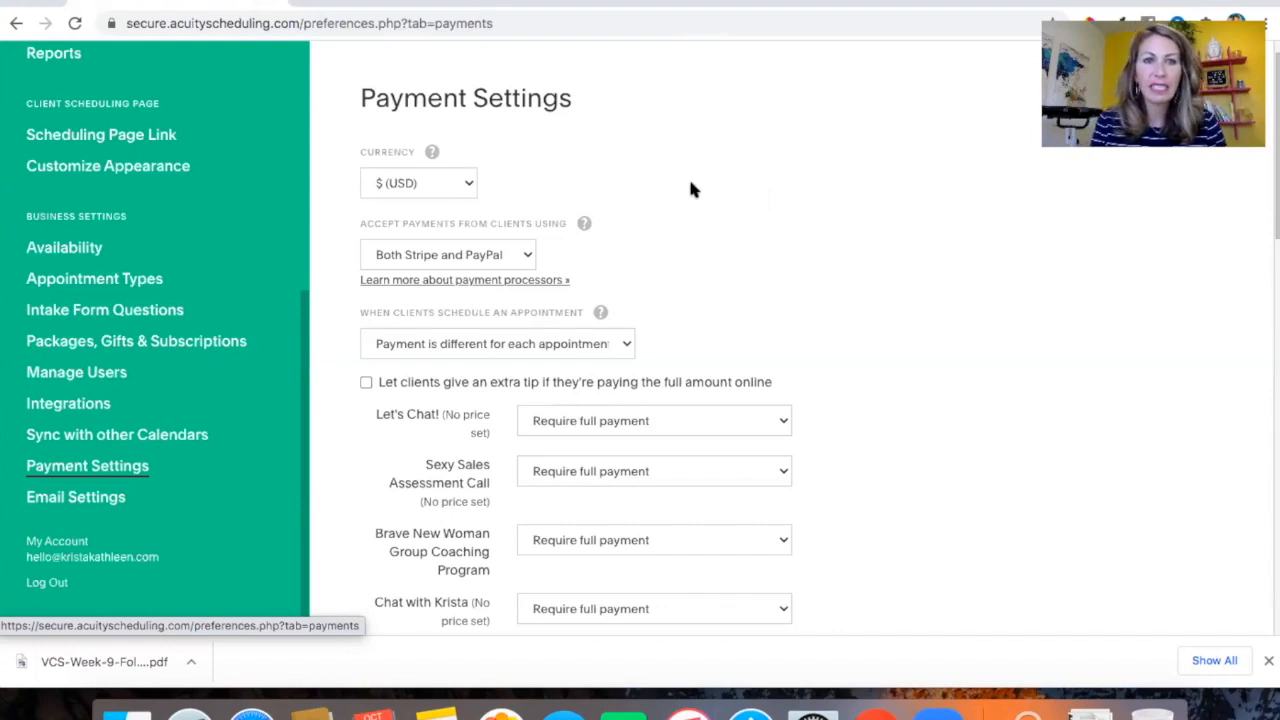
pyautogui.scroll(-2, 690, 188)
pyautogui.scroll(-4, 690, 188)
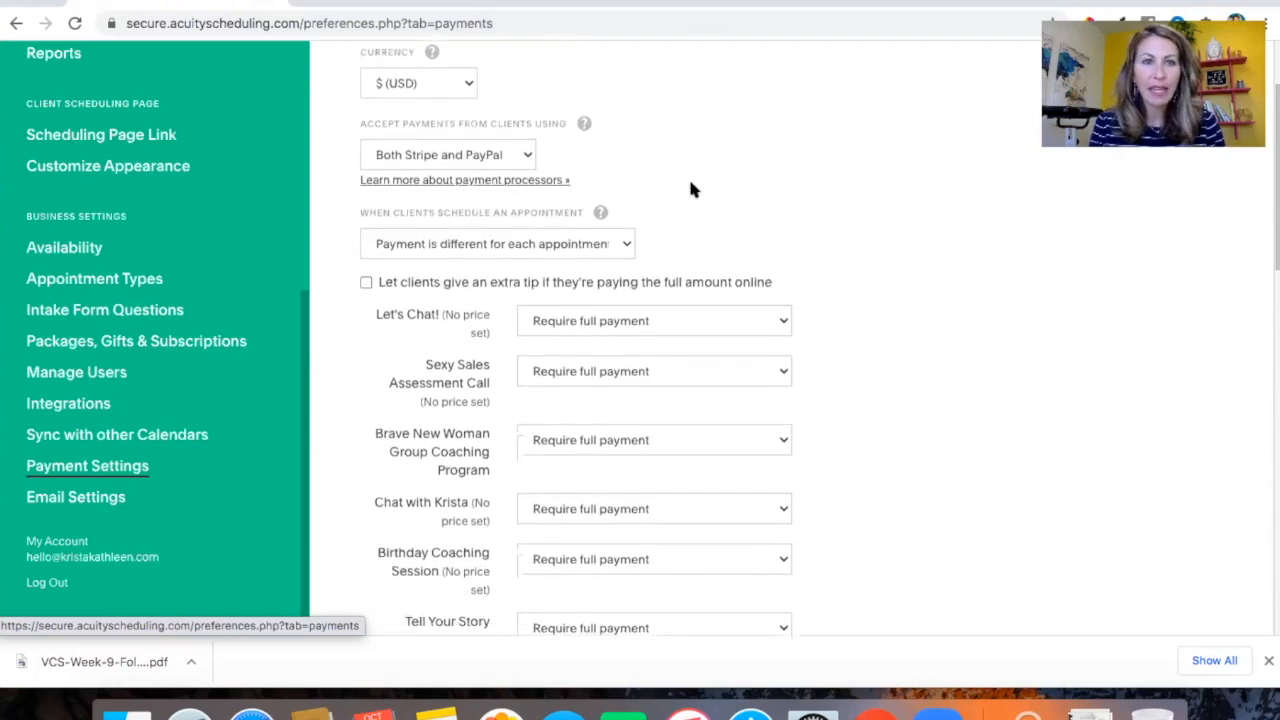
pyautogui.scroll(-1, 690, 188)
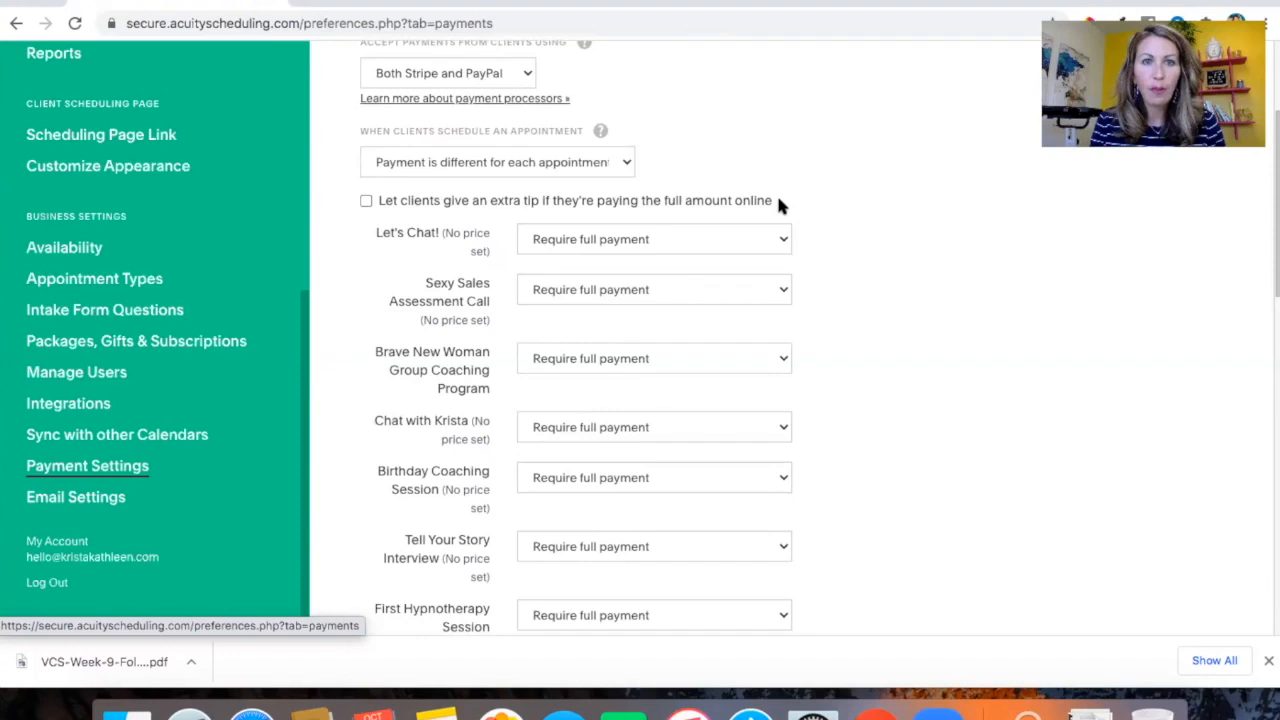
pyautogui.scroll(-3, 781, 203)
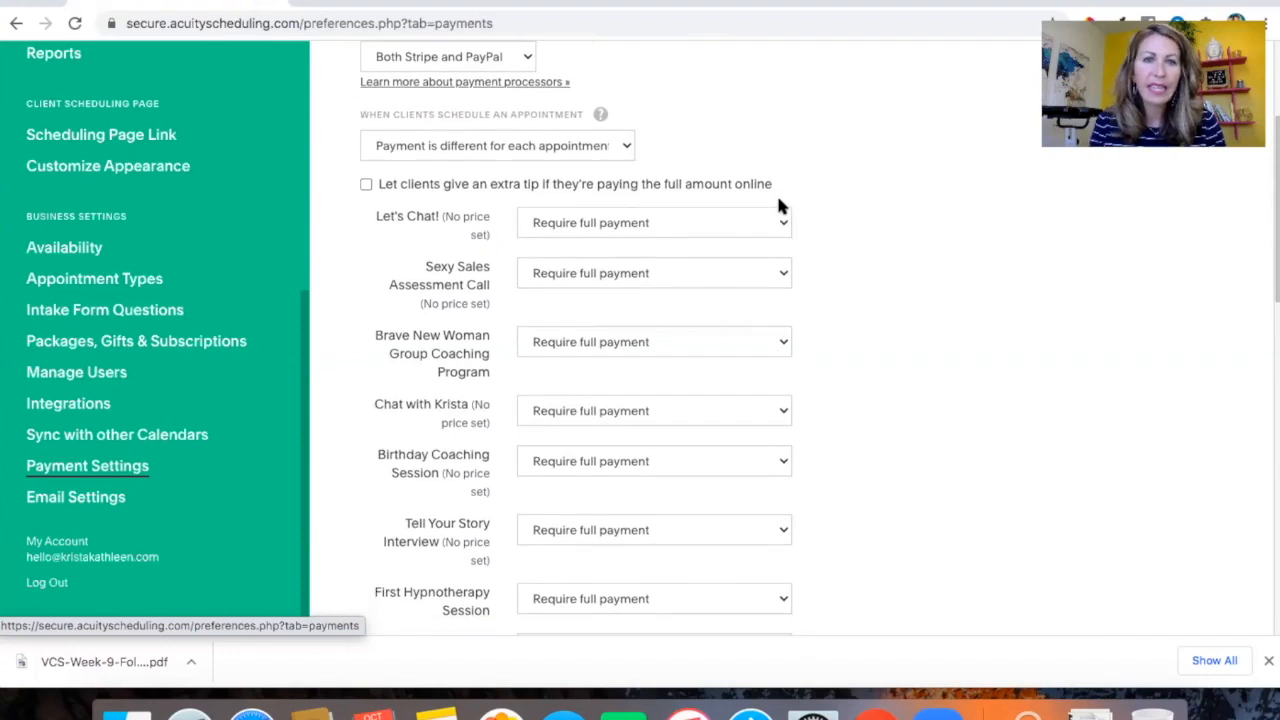
pyautogui.scroll(-8, 781, 203)
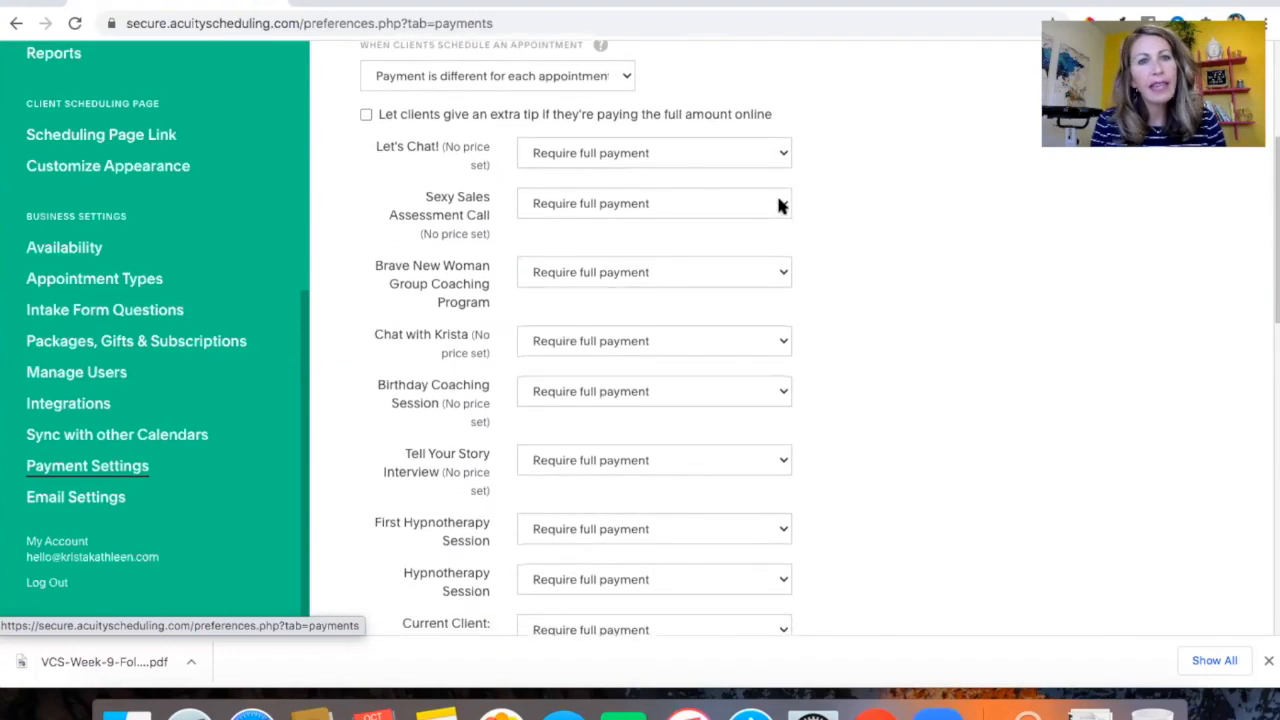
pyautogui.scroll(-5, 781, 205)
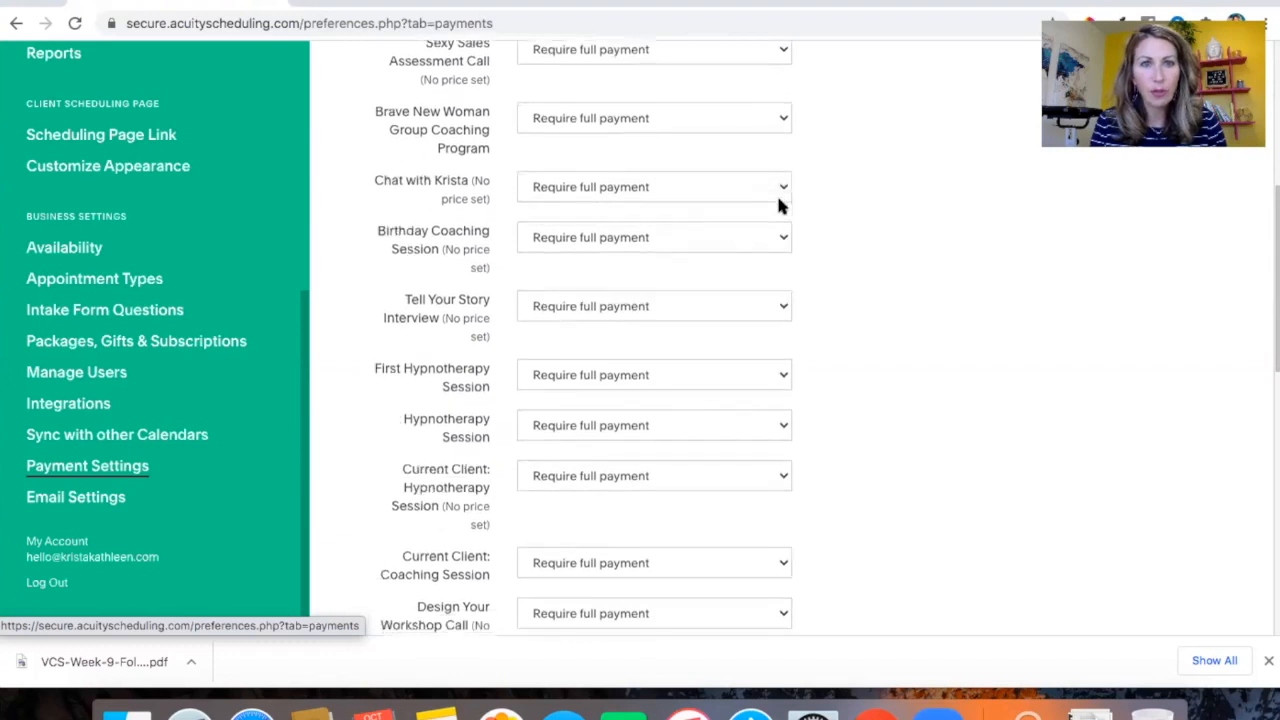
pyautogui.scroll(12, 781, 205)
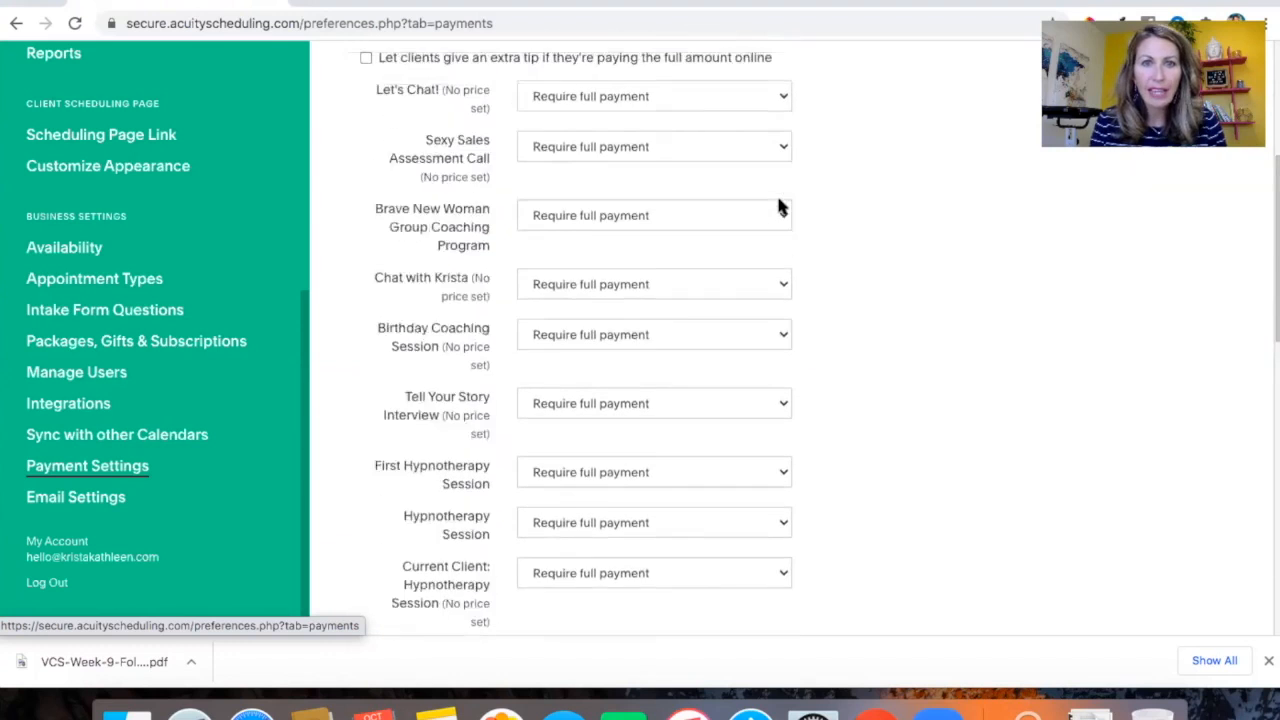
# Open the payment requirement options for Let's Chat! without changing them, and review the PayPal and Stripe settings below
pyautogui.click(781, 168)
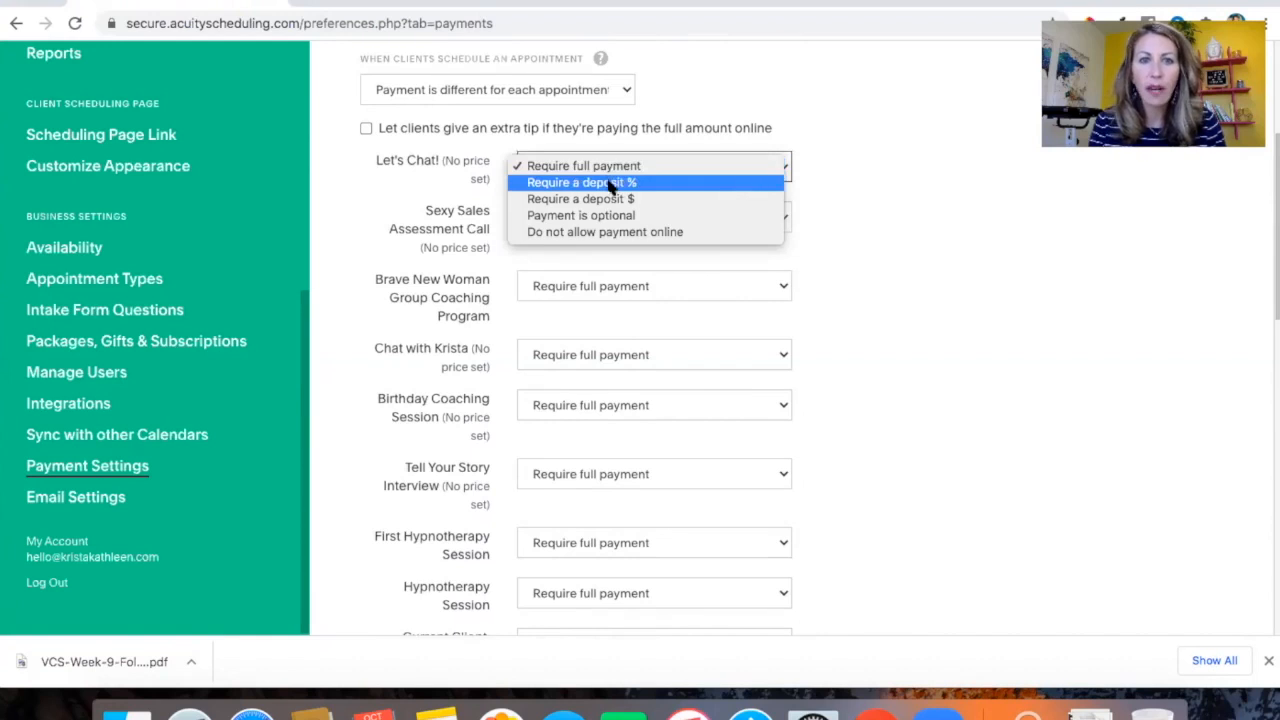
pyautogui.click(865, 207)
pyautogui.scroll(-8, 865, 207)
pyautogui.scroll(-10, 866, 207)
pyautogui.scroll(-3, 866, 207)
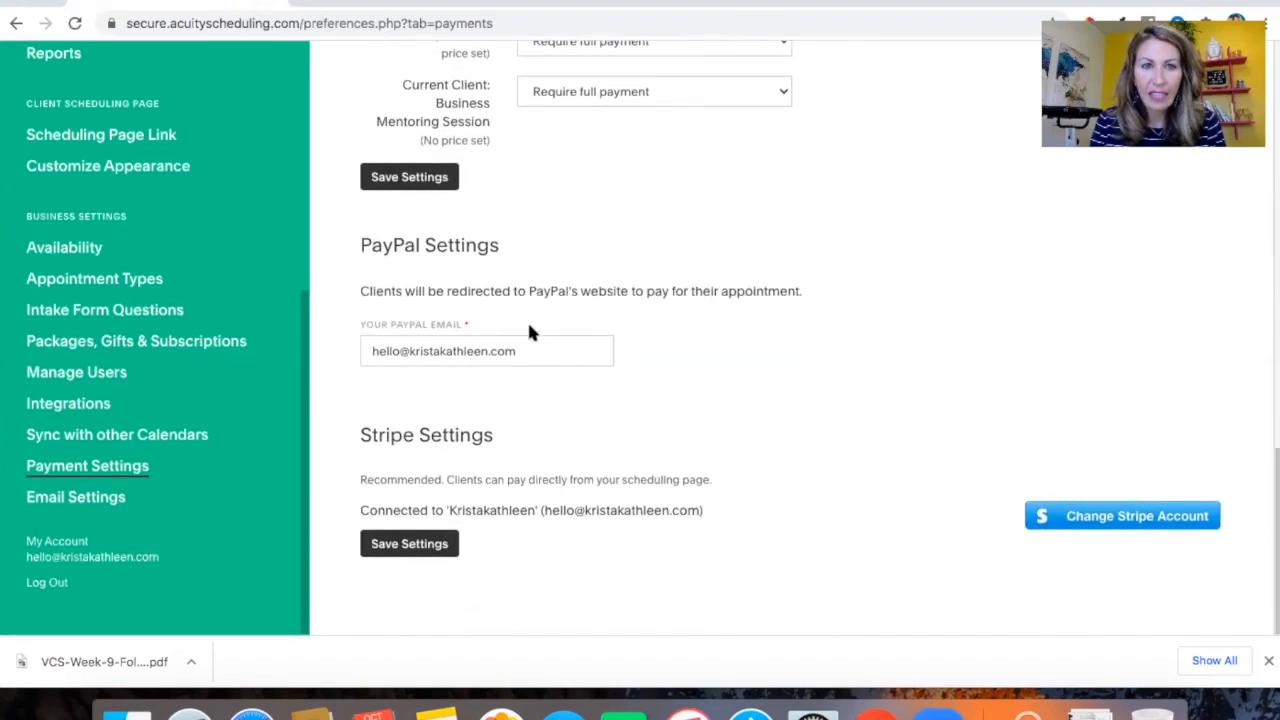
pyautogui.scroll(1, 684, 381)
pyautogui.scroll(20, 684, 381)
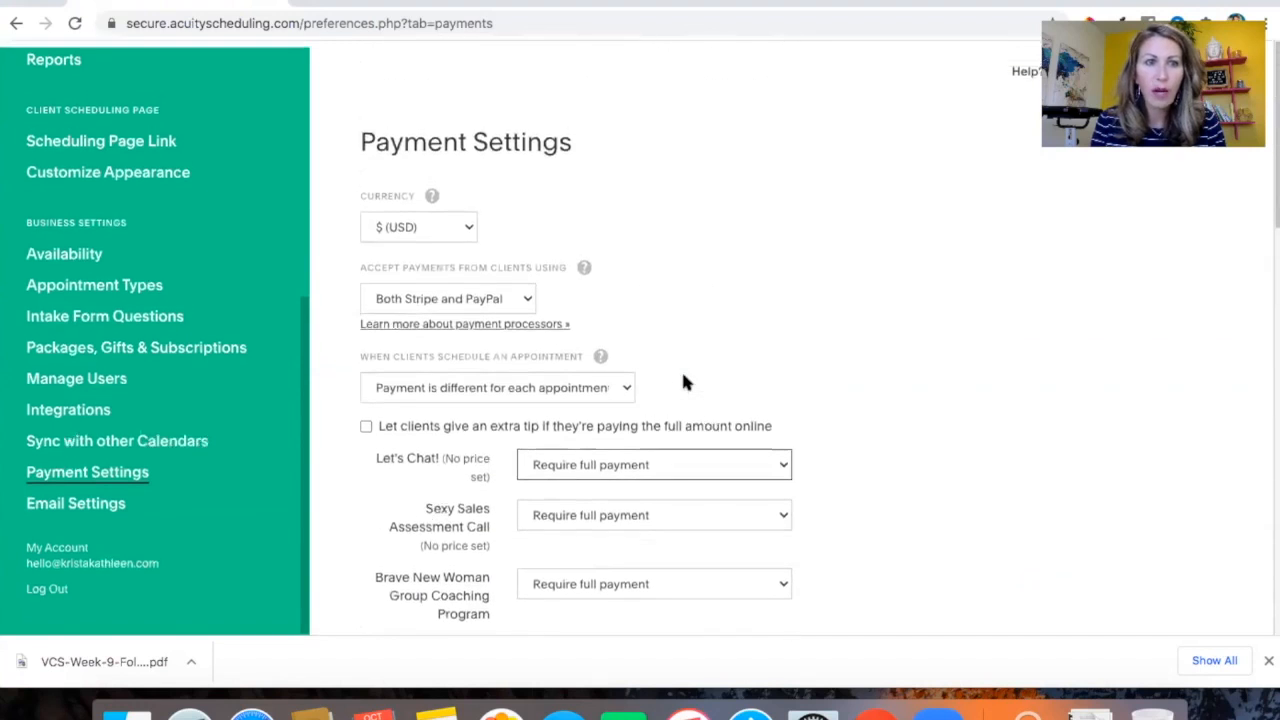
pyautogui.scroll(10, 214, 166)
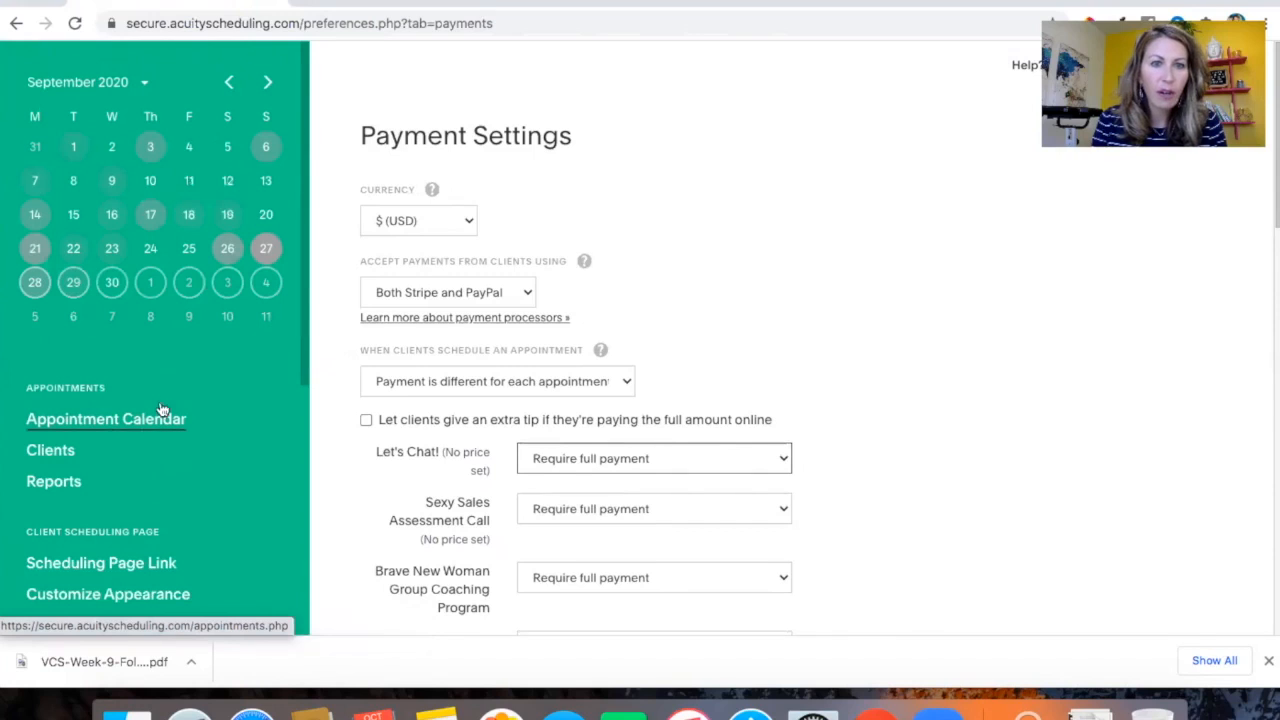
# Open Appointment Types and expand the direct scheduling link options for the Hypnotherapy Session
pyautogui.scroll(-5, 134, 500)
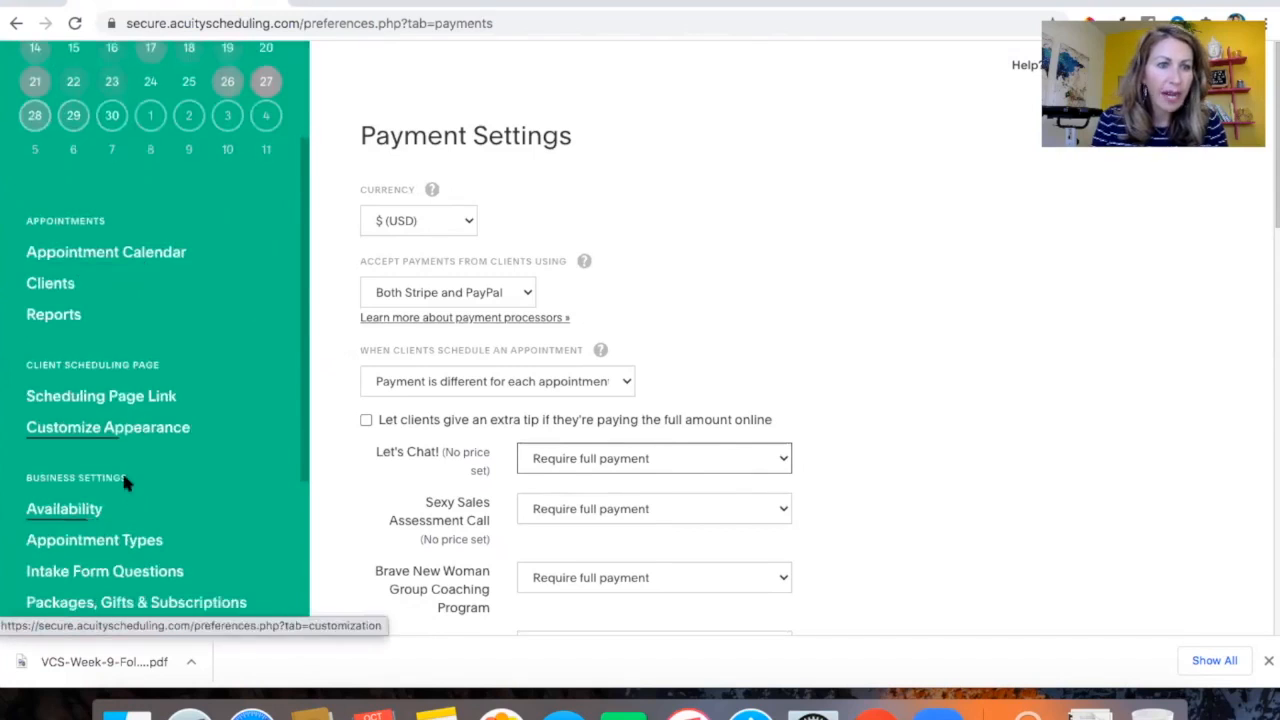
pyautogui.click(92, 490)
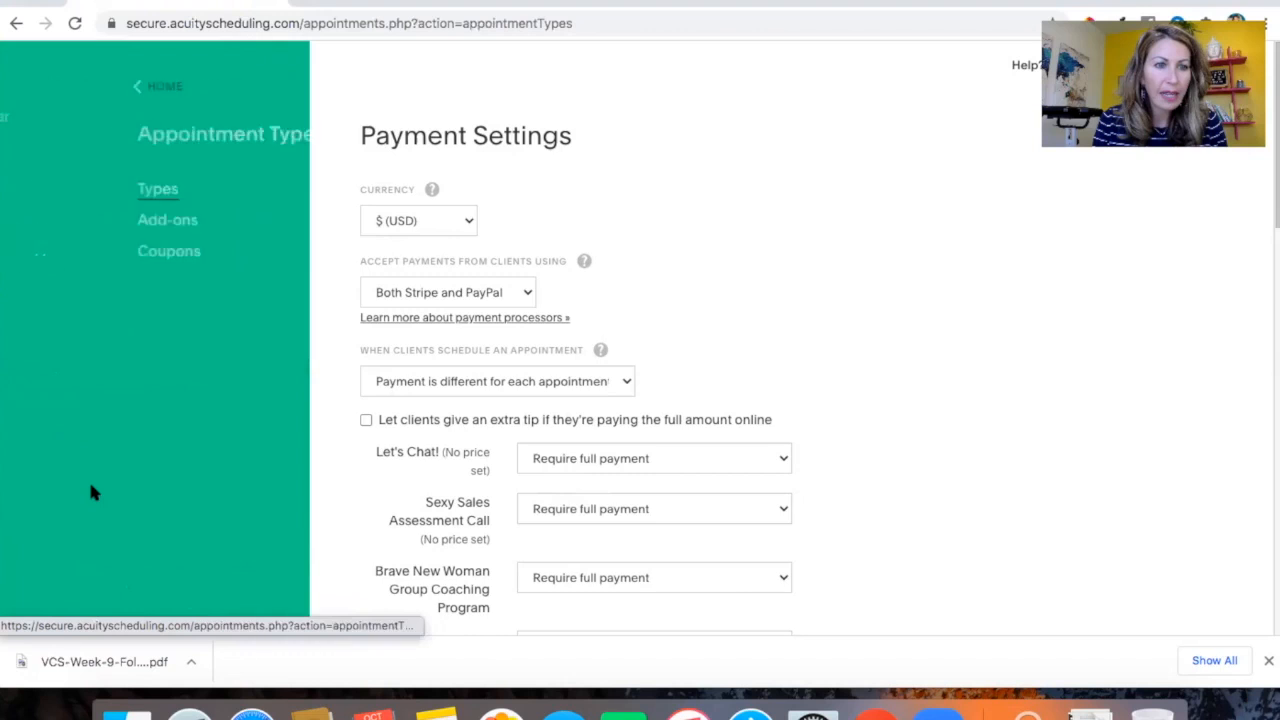
pyautogui.scroll(-5, 643, 432)
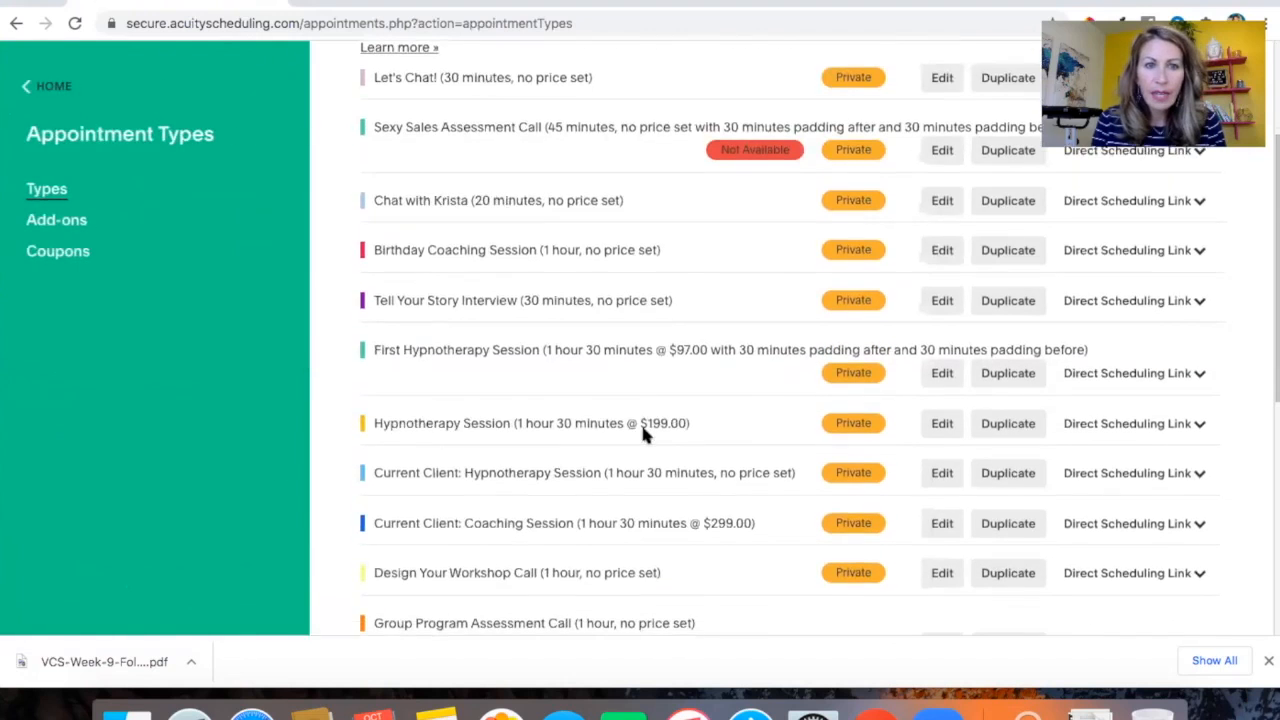
pyautogui.scroll(-2, 640, 421)
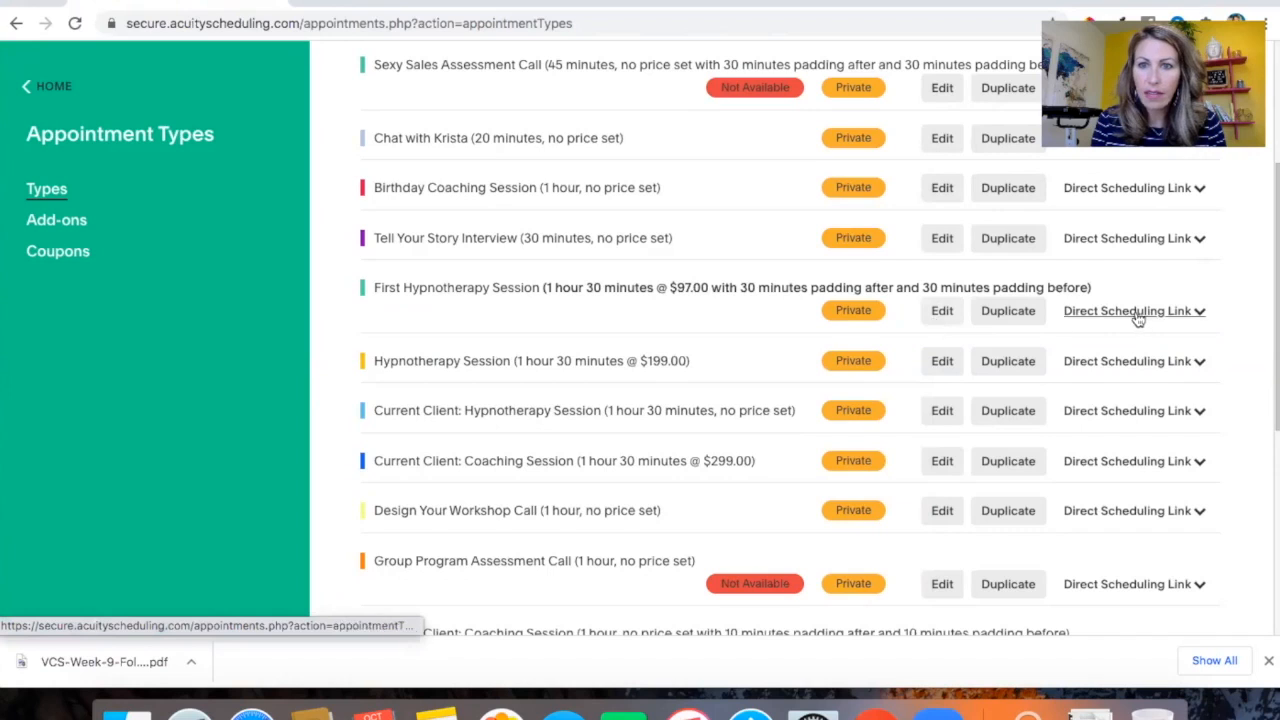
pyautogui.click(1089, 362)
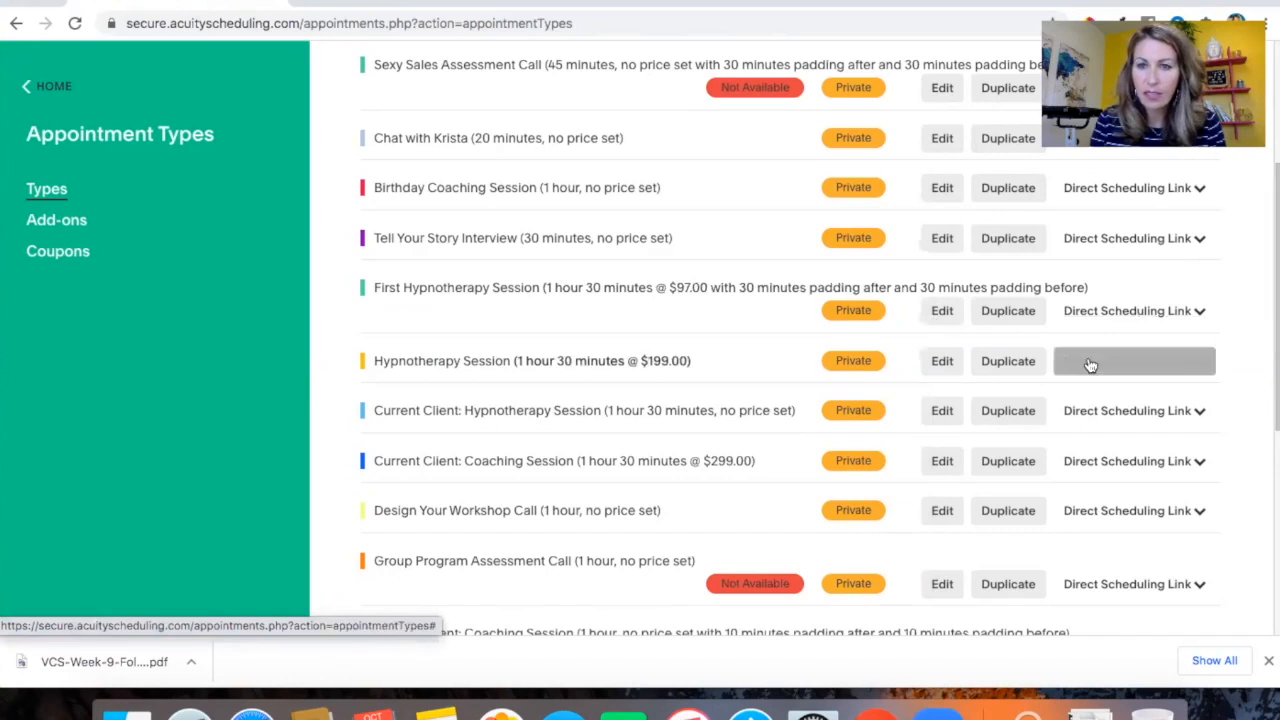
# Open the Hypnotherapy Session appointment type for editing and review its duration, price, colour and access settings
pyautogui.click(942, 362)
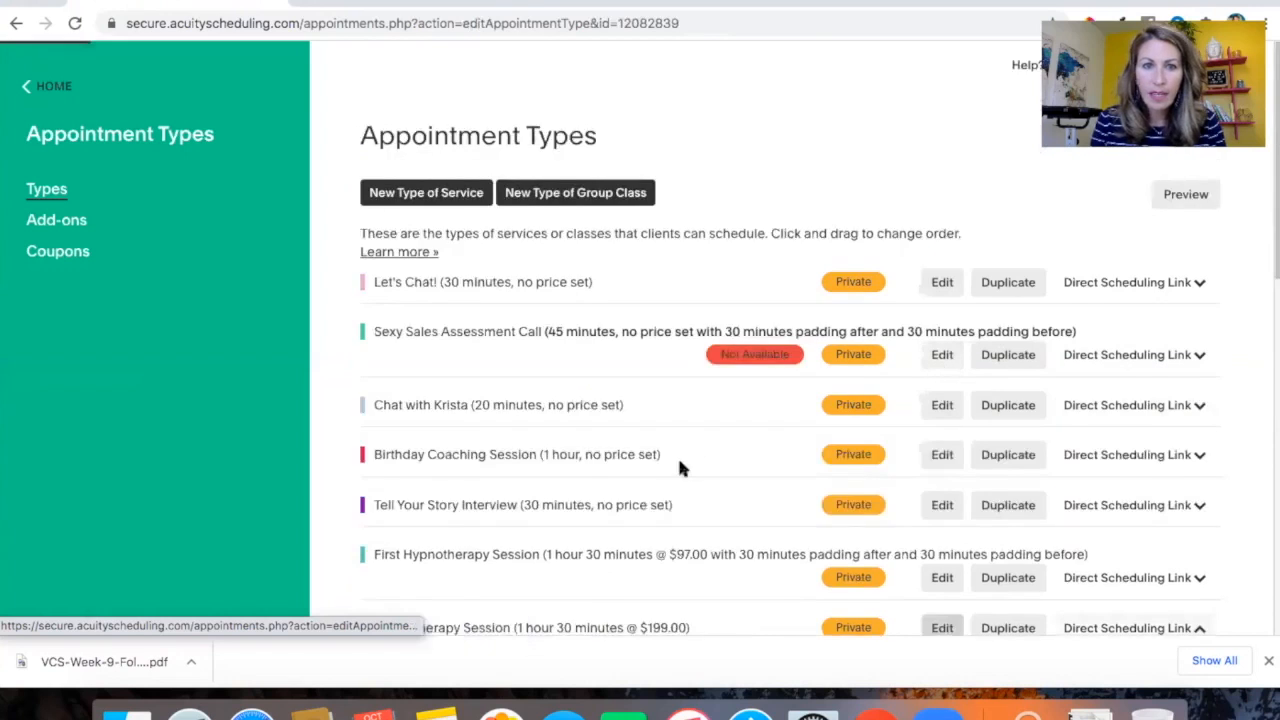
pyautogui.scroll(-1, 679, 460)
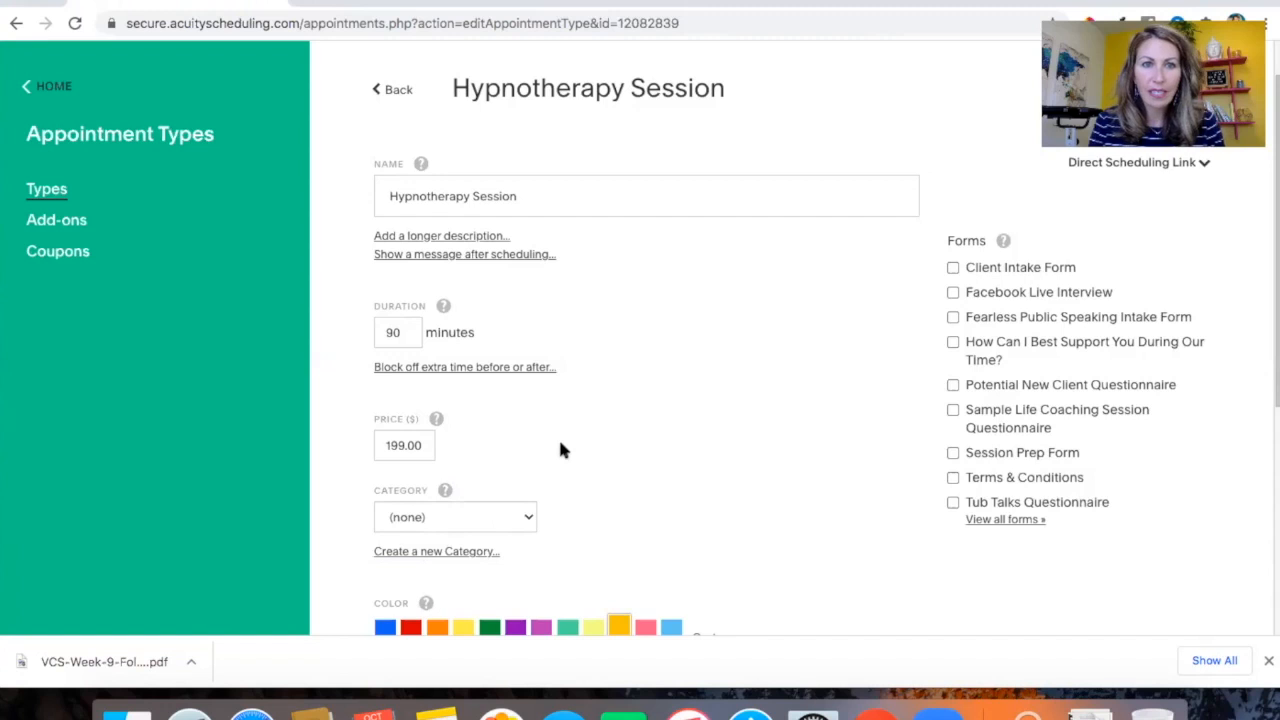
pyautogui.scroll(-1, 560, 450)
pyautogui.scroll(-4, 560, 450)
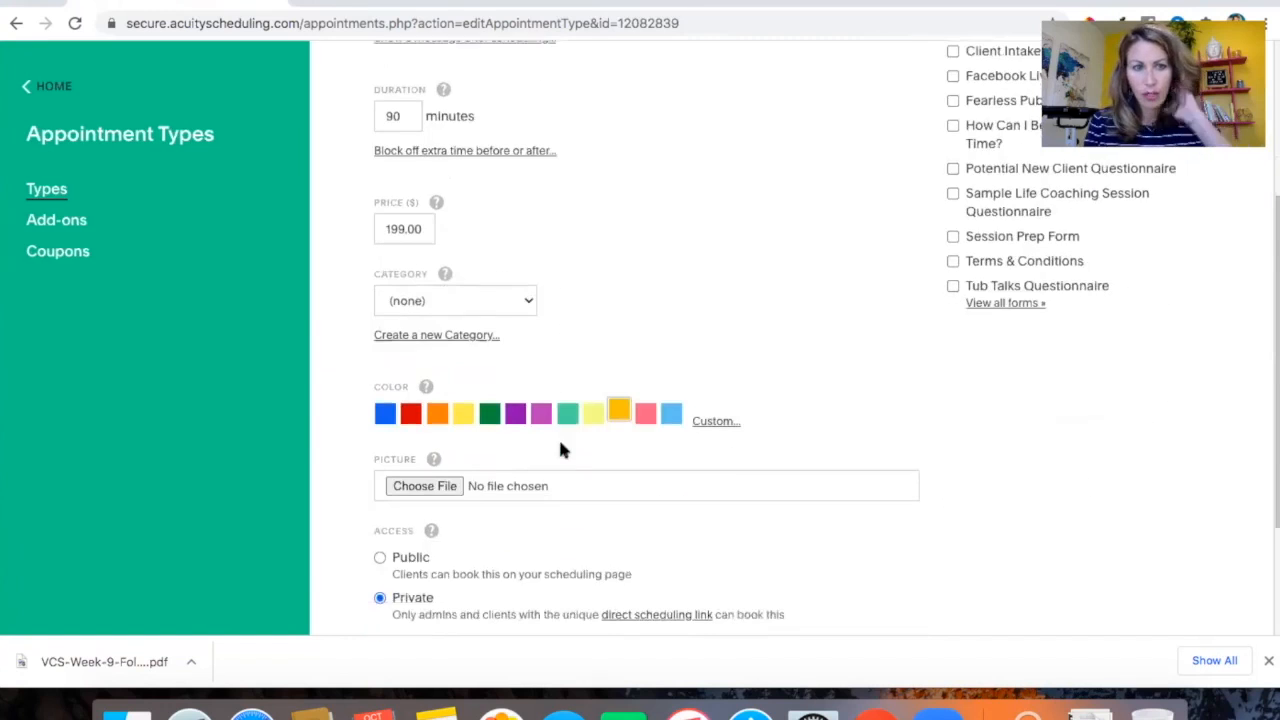
pyautogui.scroll(5, 560, 450)
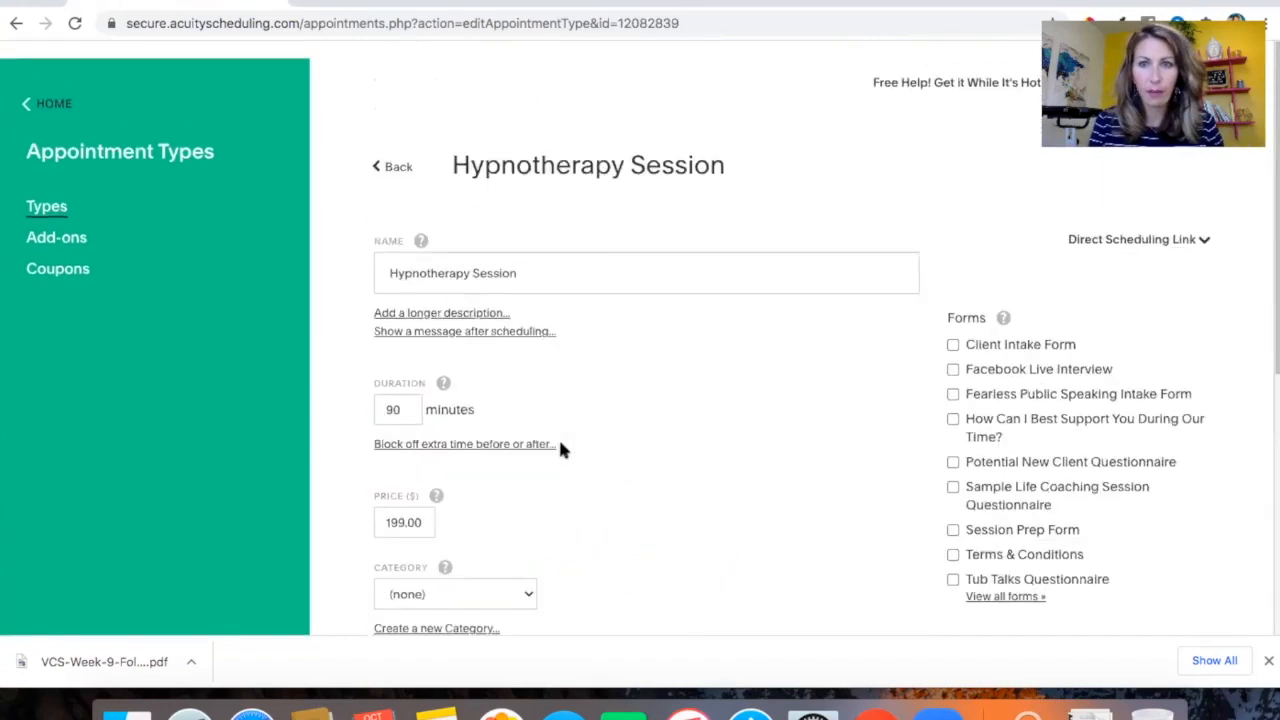